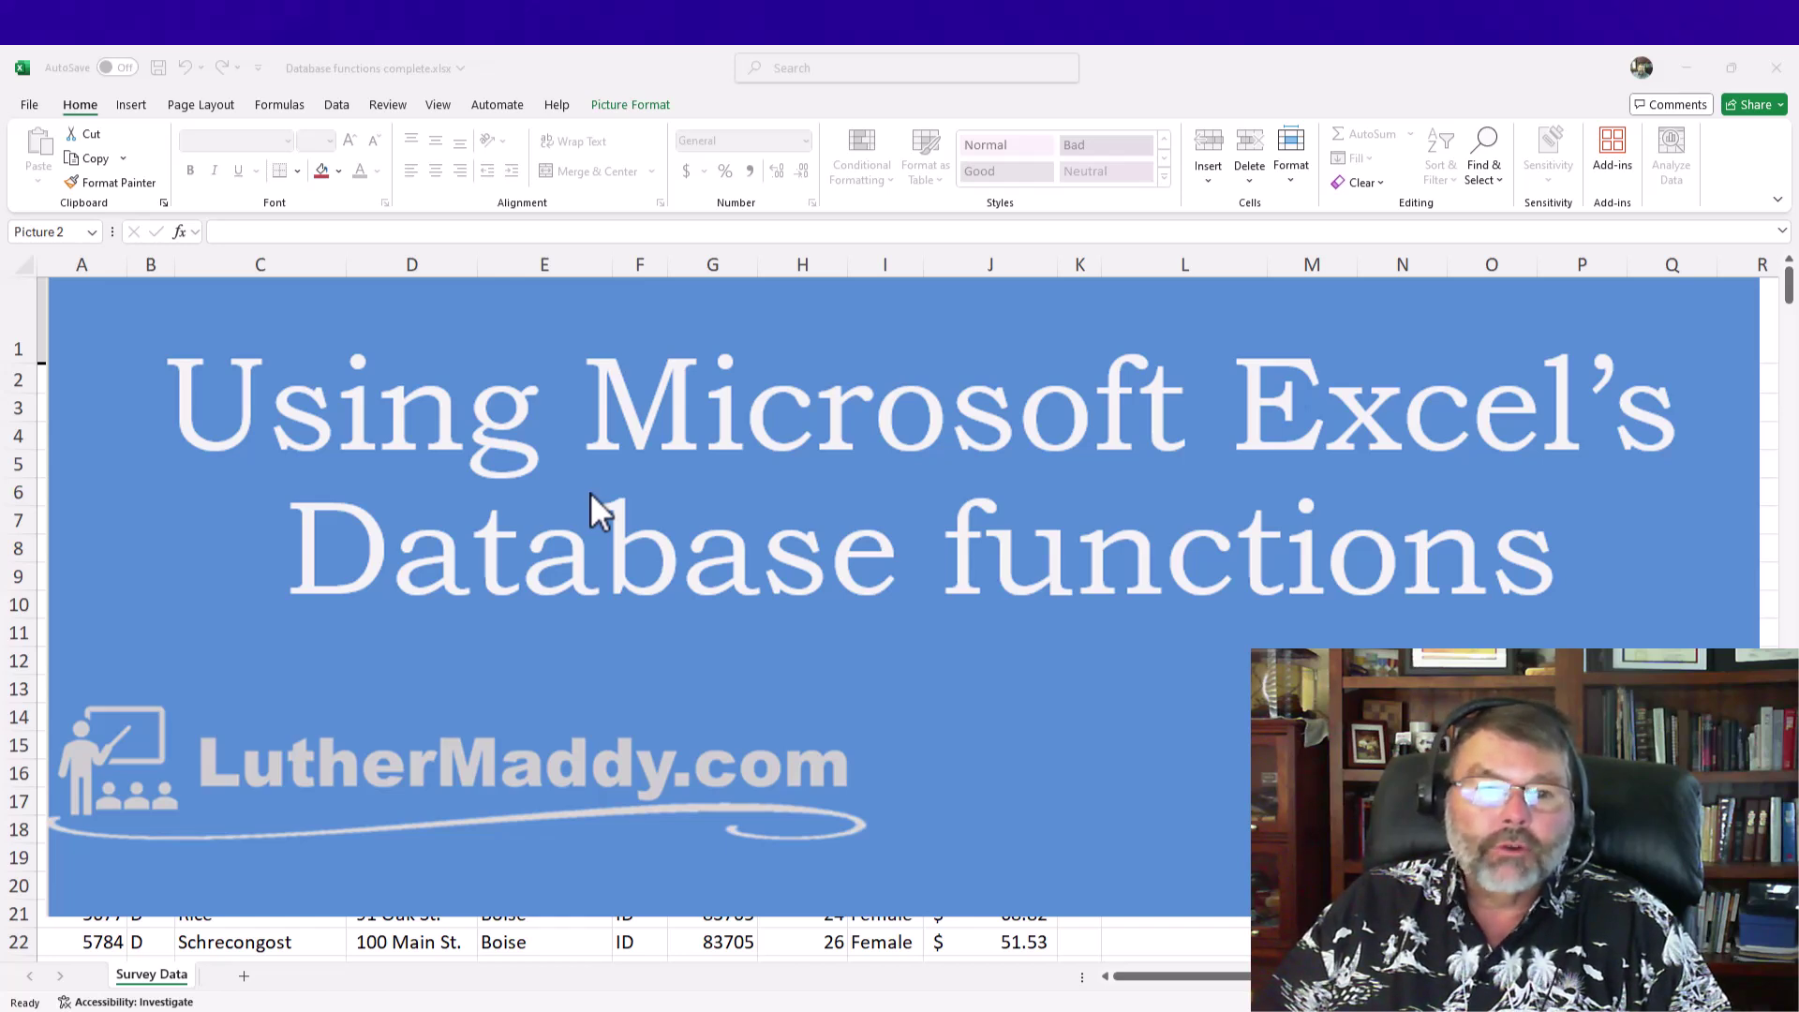
Remove the Database functions title picture covering the Survey Data sheet
left_click(735, 506)
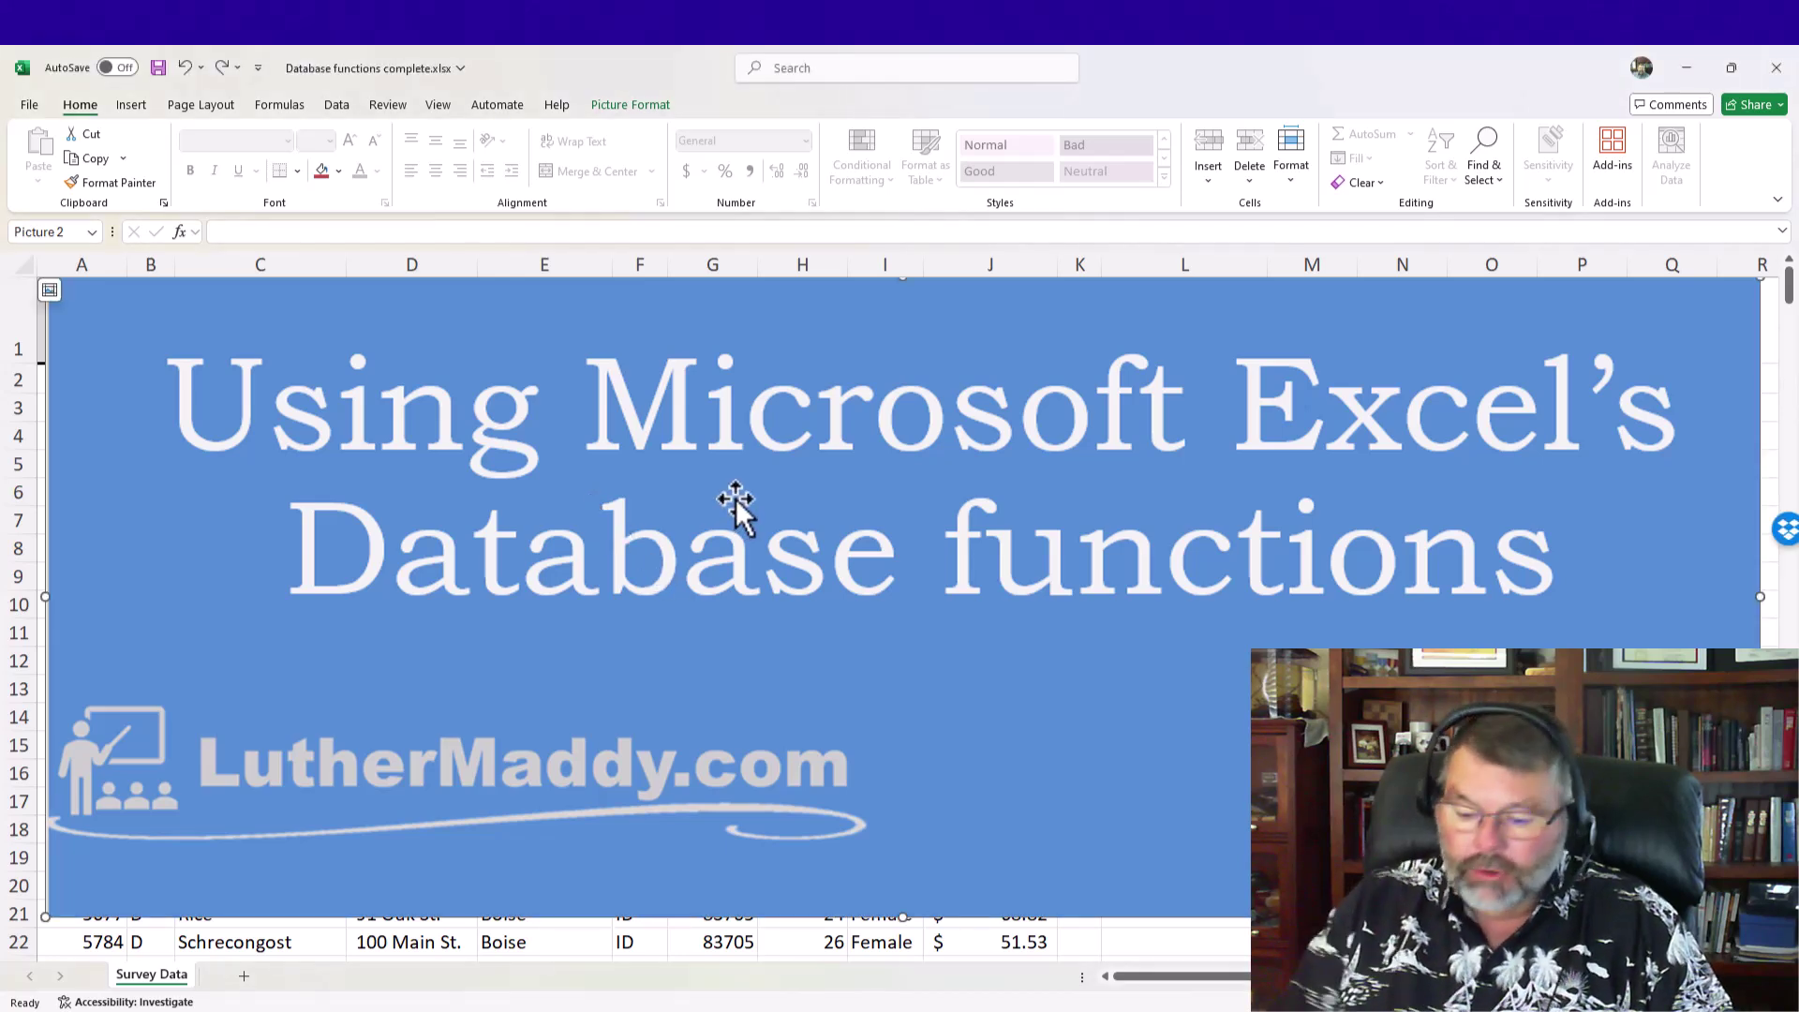
key("Delete")
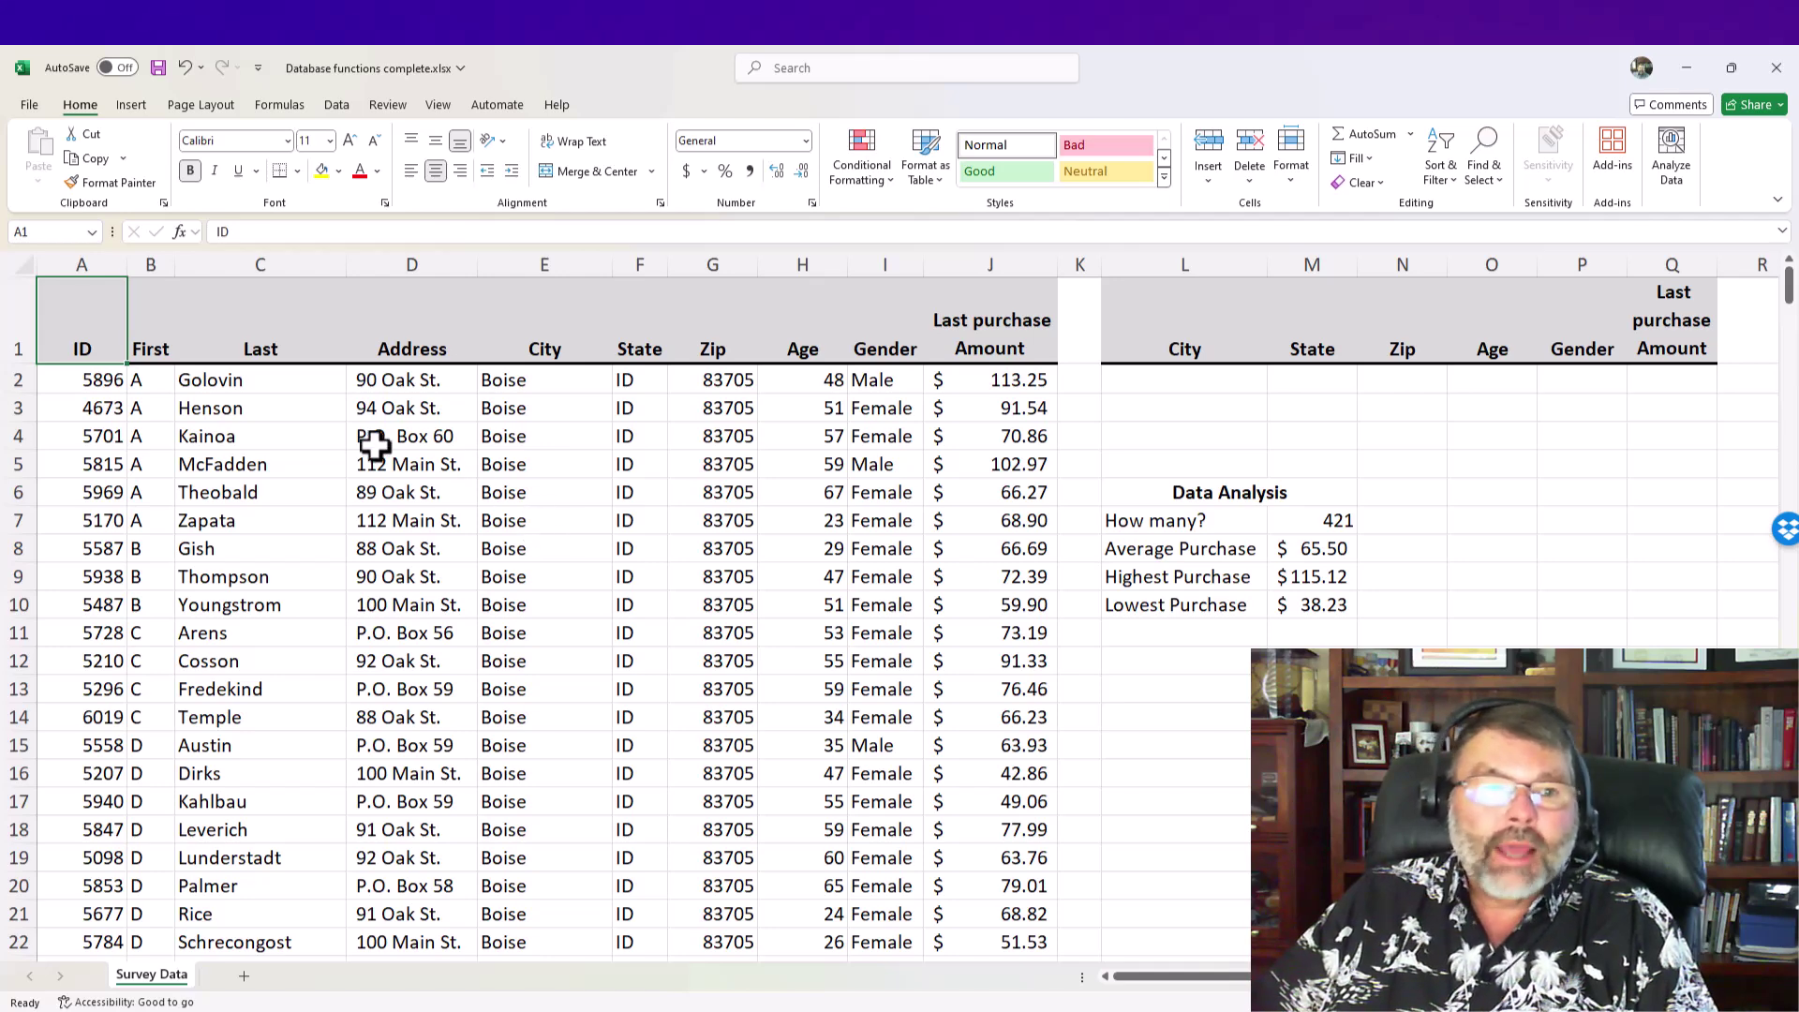
left_click_drag(39, 379, 971, 389)
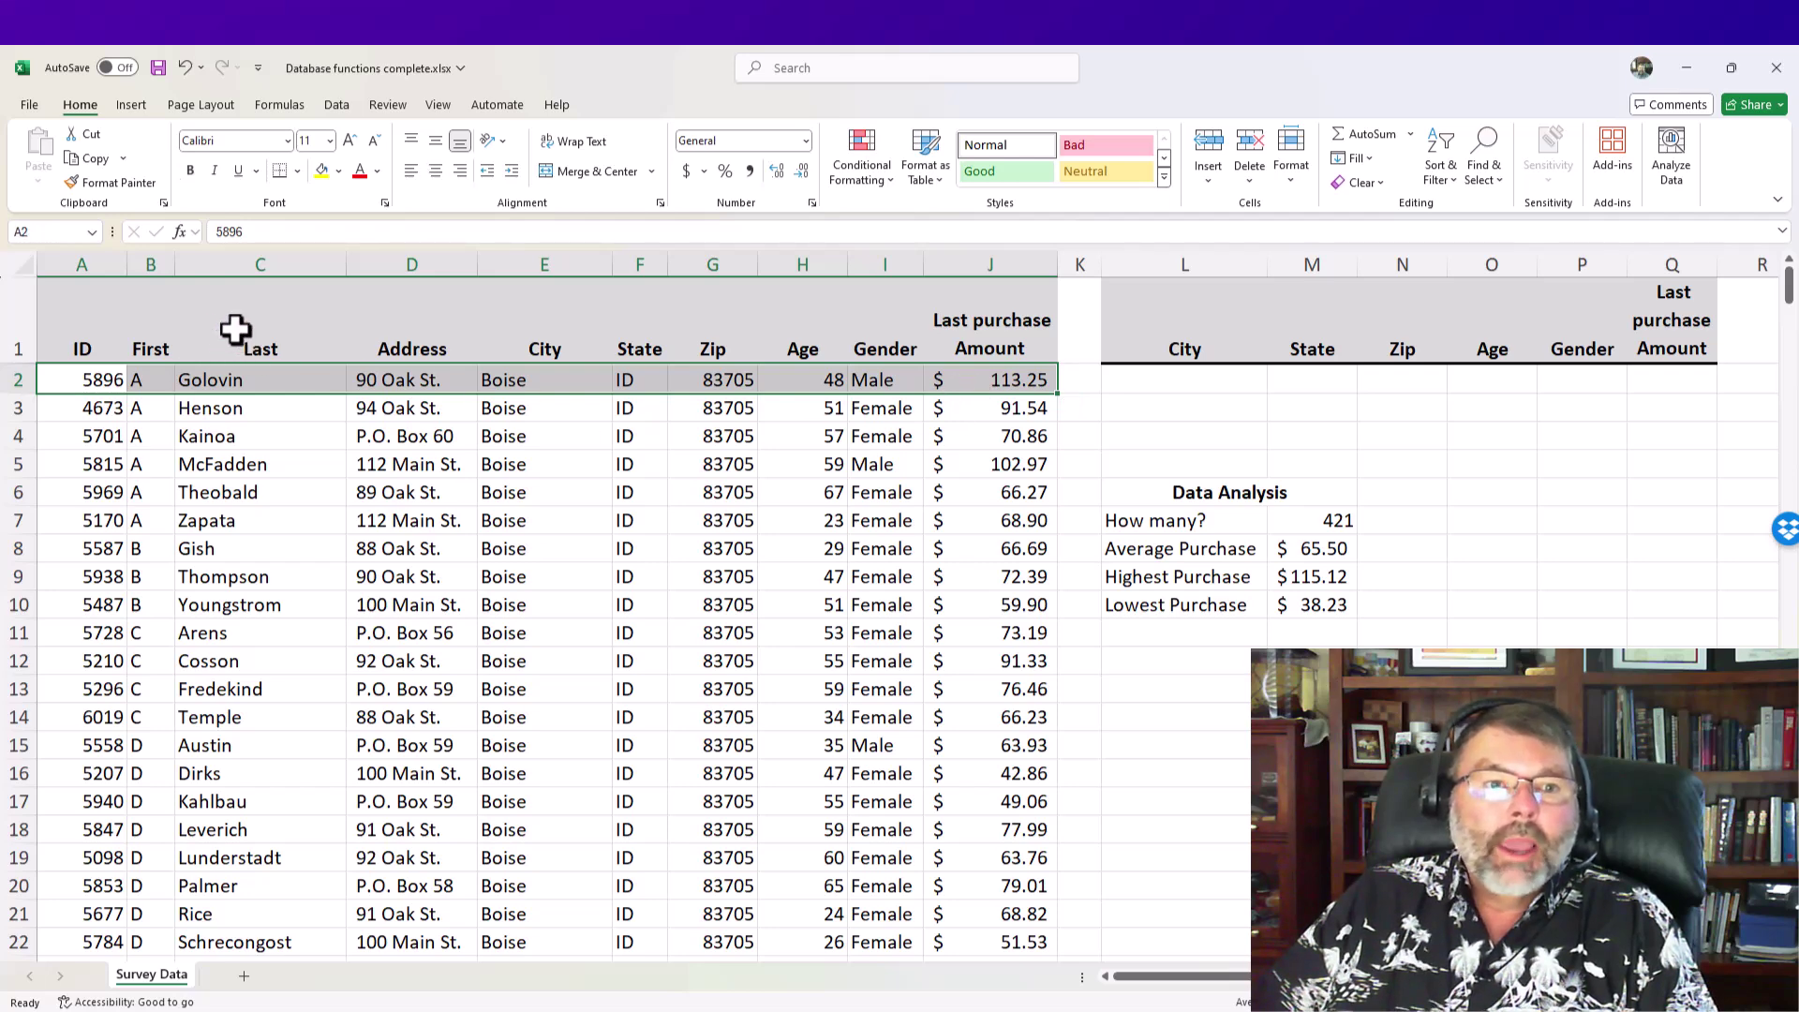
left_click(281, 321)
left_click(413, 339)
left_click(548, 337)
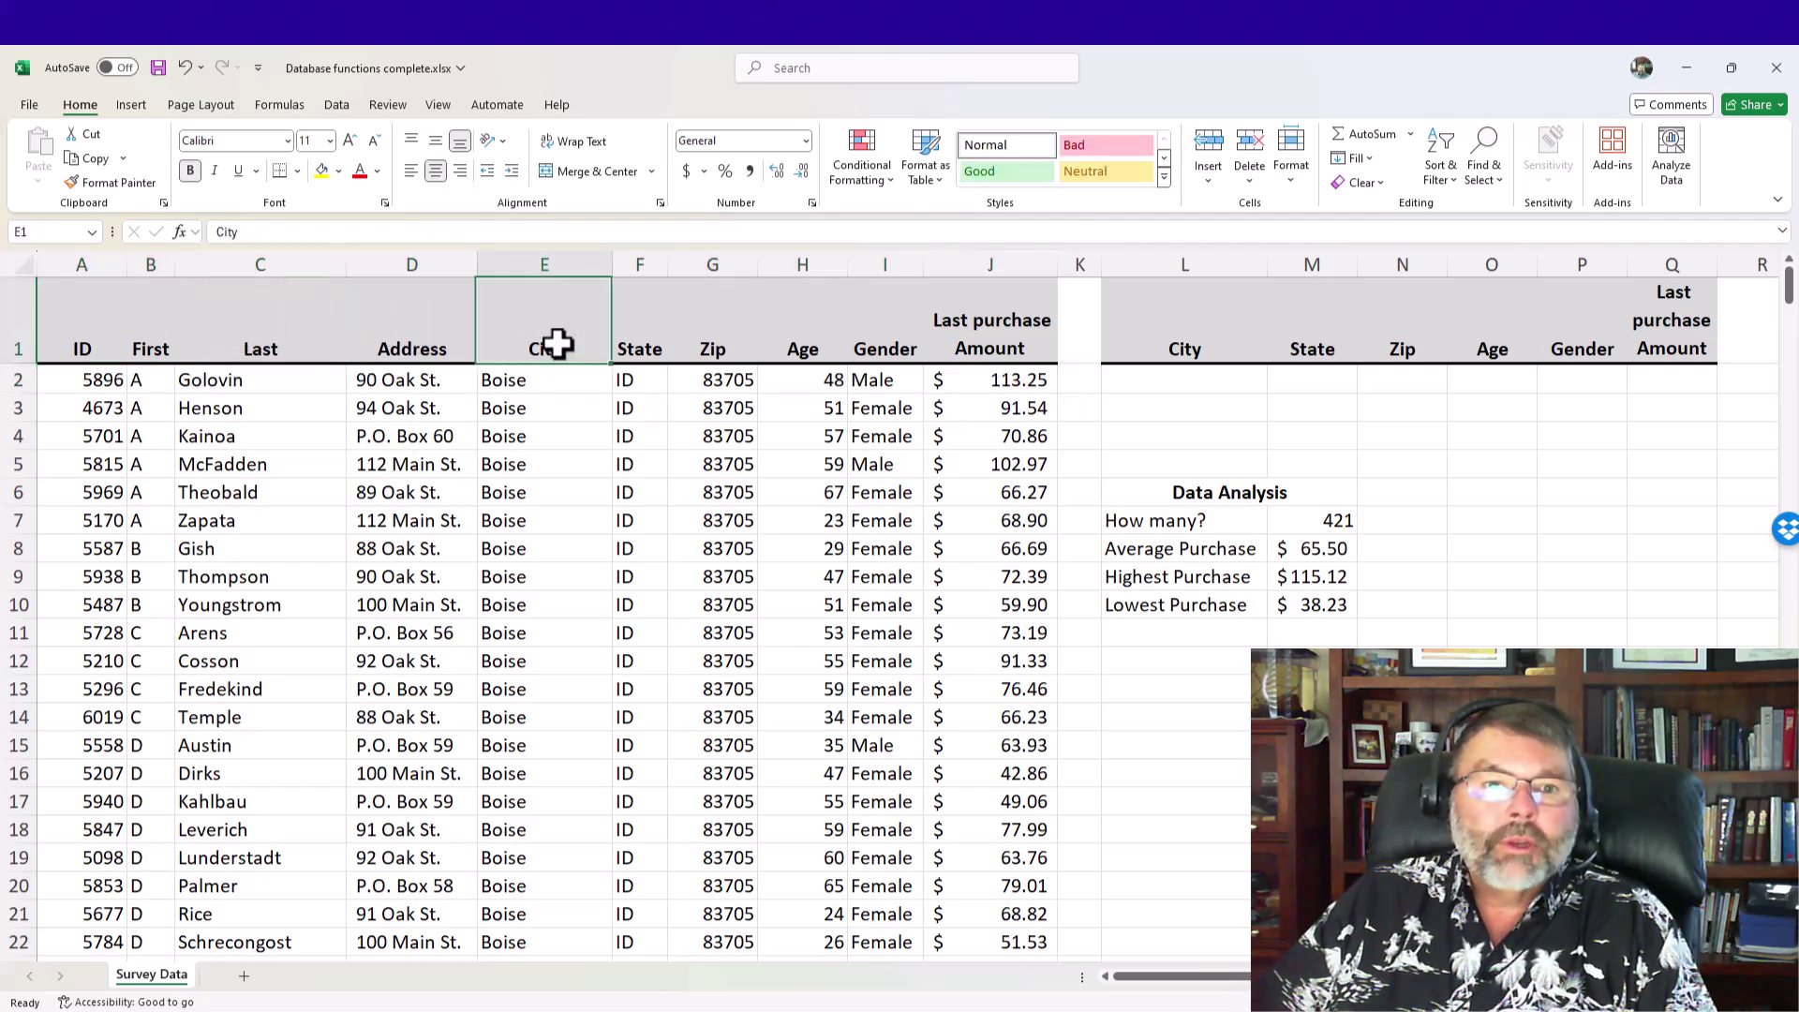
left_click(650, 321)
left_click(487, 459)
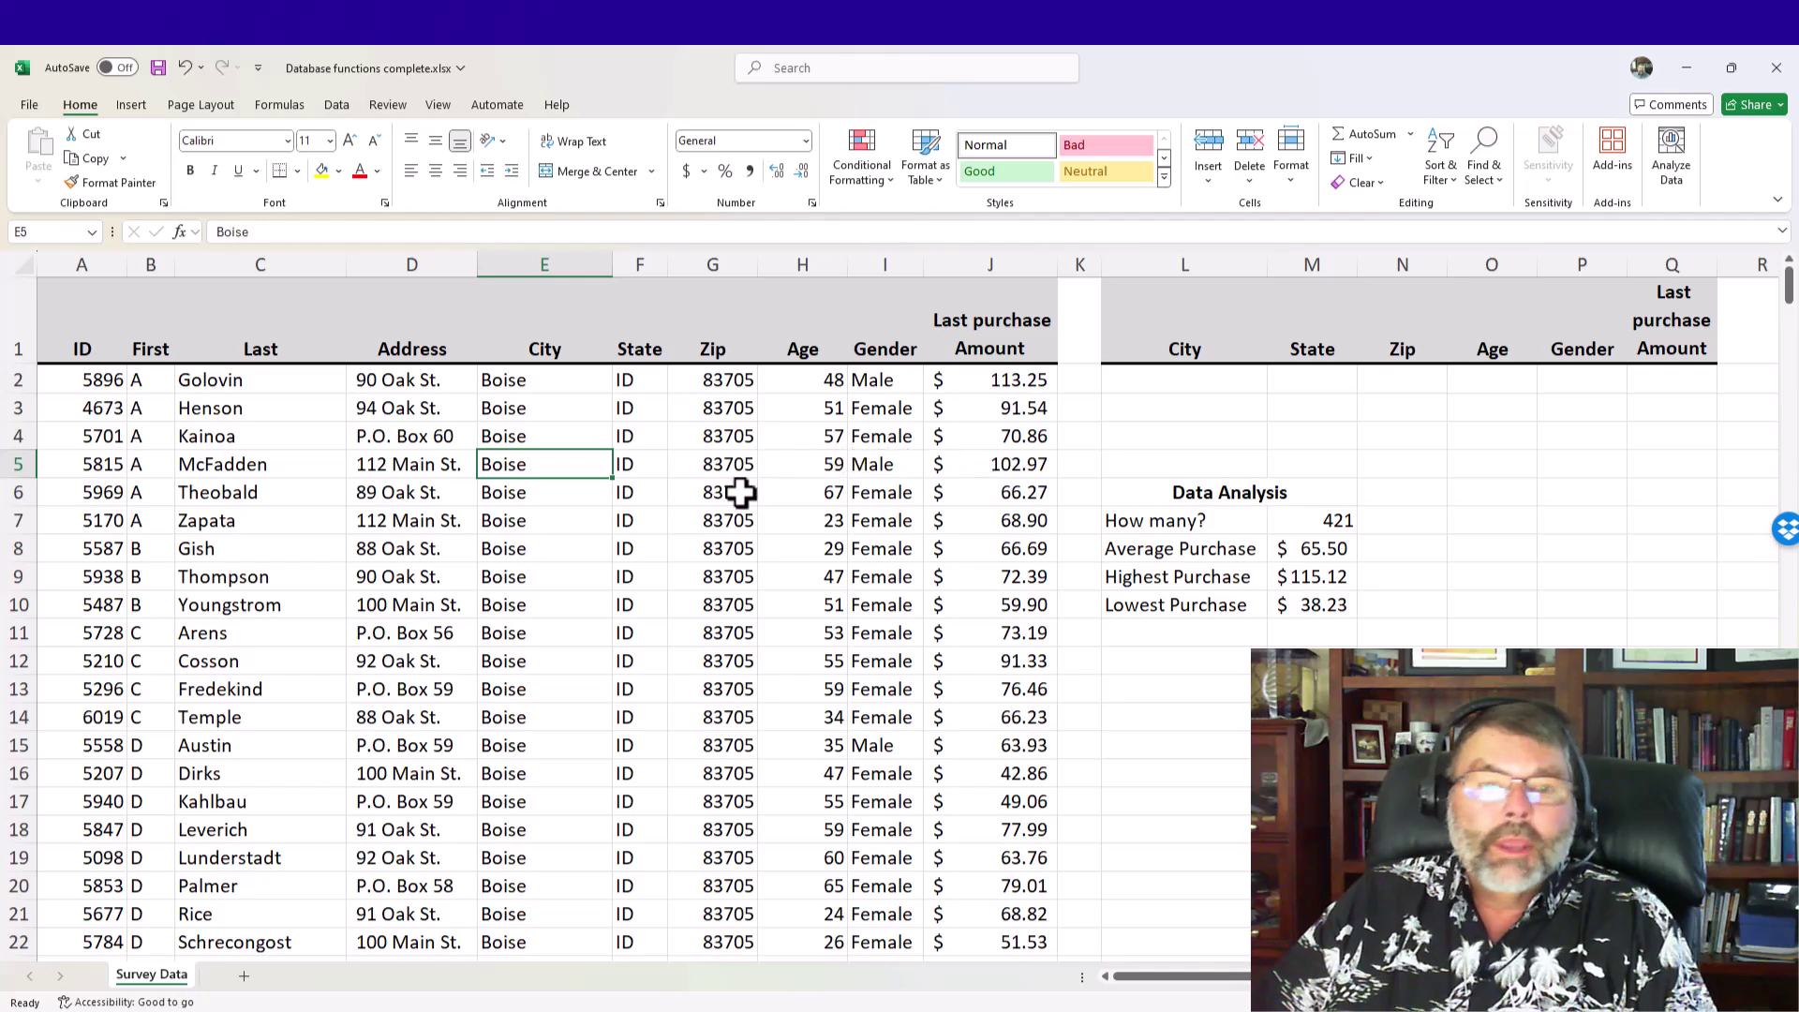
left_click_drag(812, 384, 782, 663)
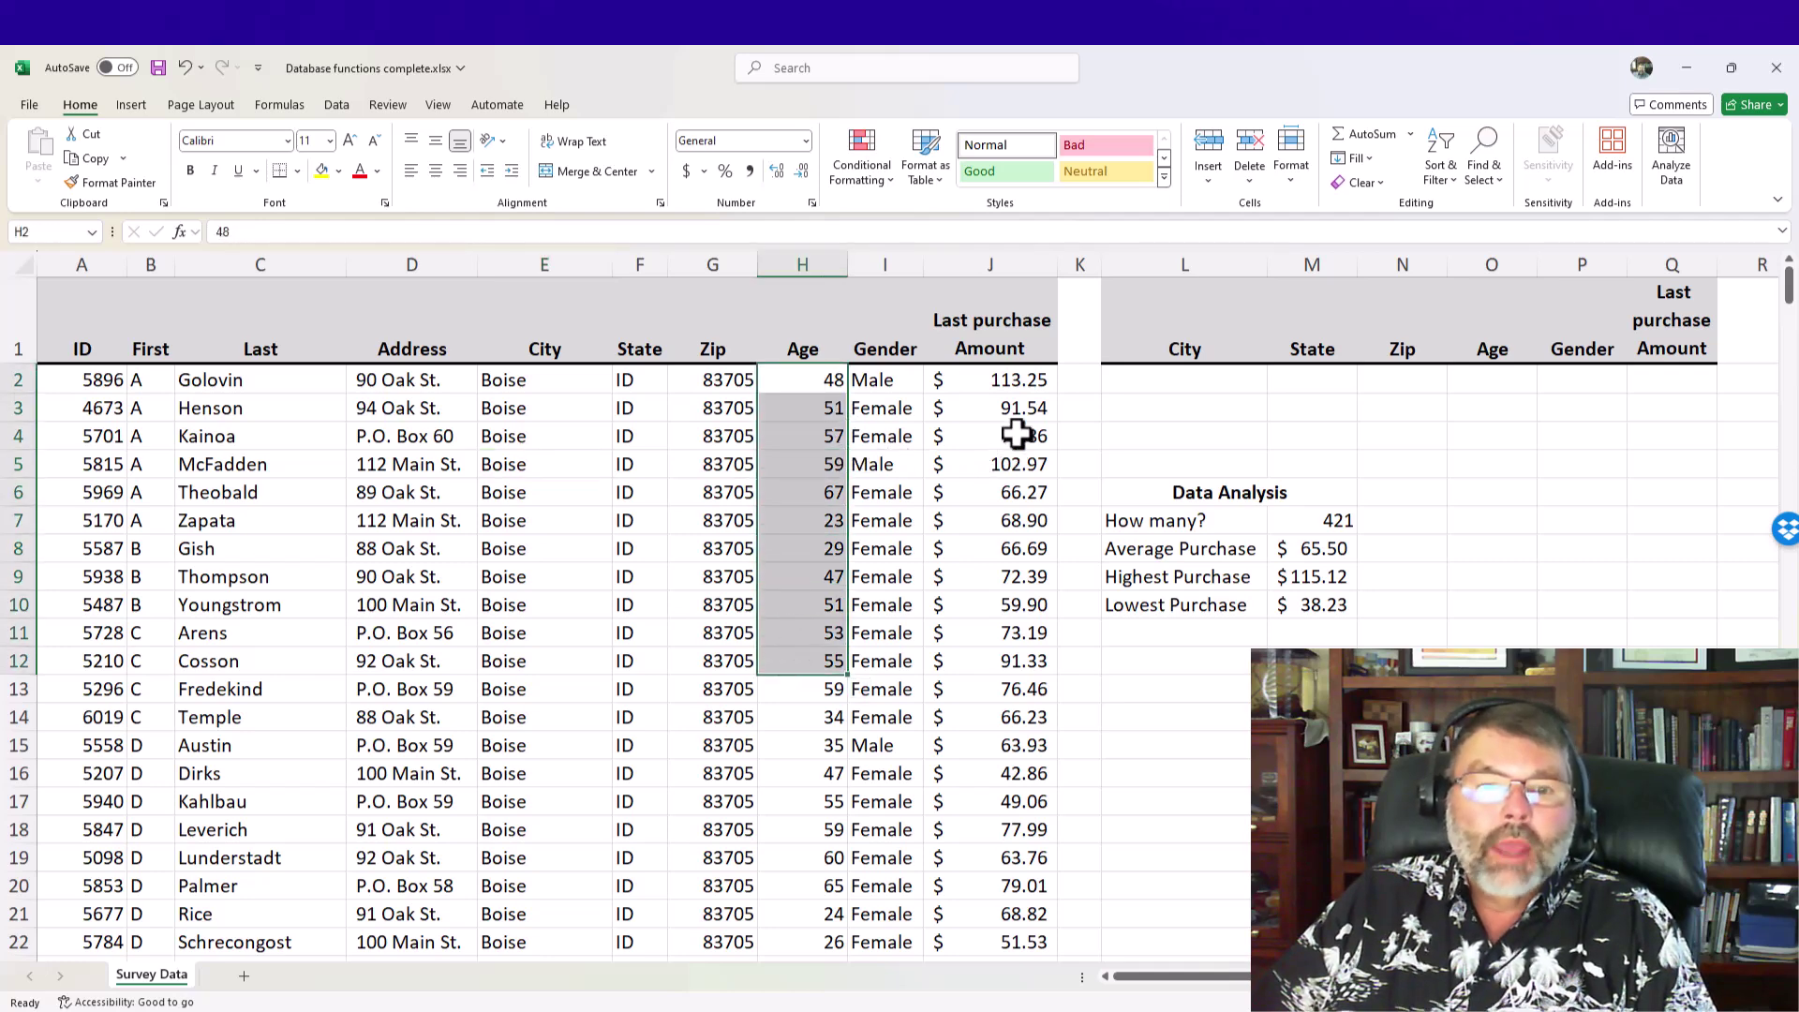
left_click_drag(1015, 413, 996, 655)
left_click(636, 557)
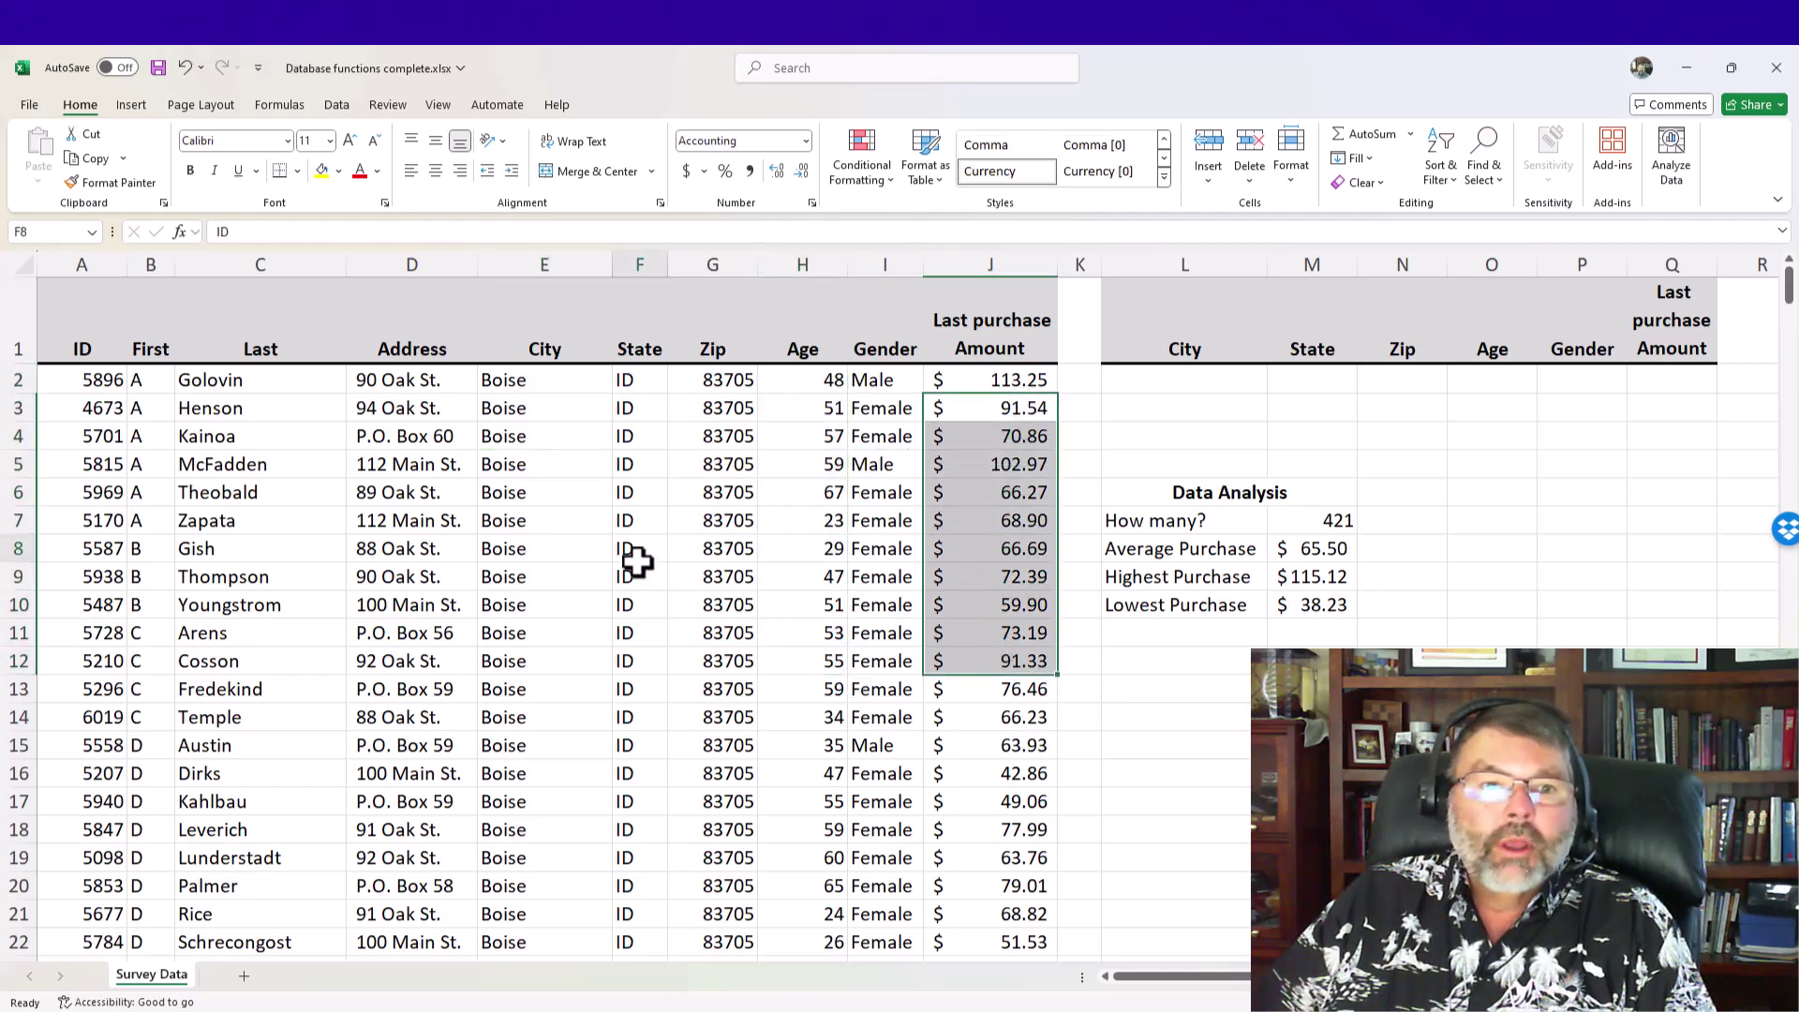
left_click_drag(1177, 321, 1636, 295)
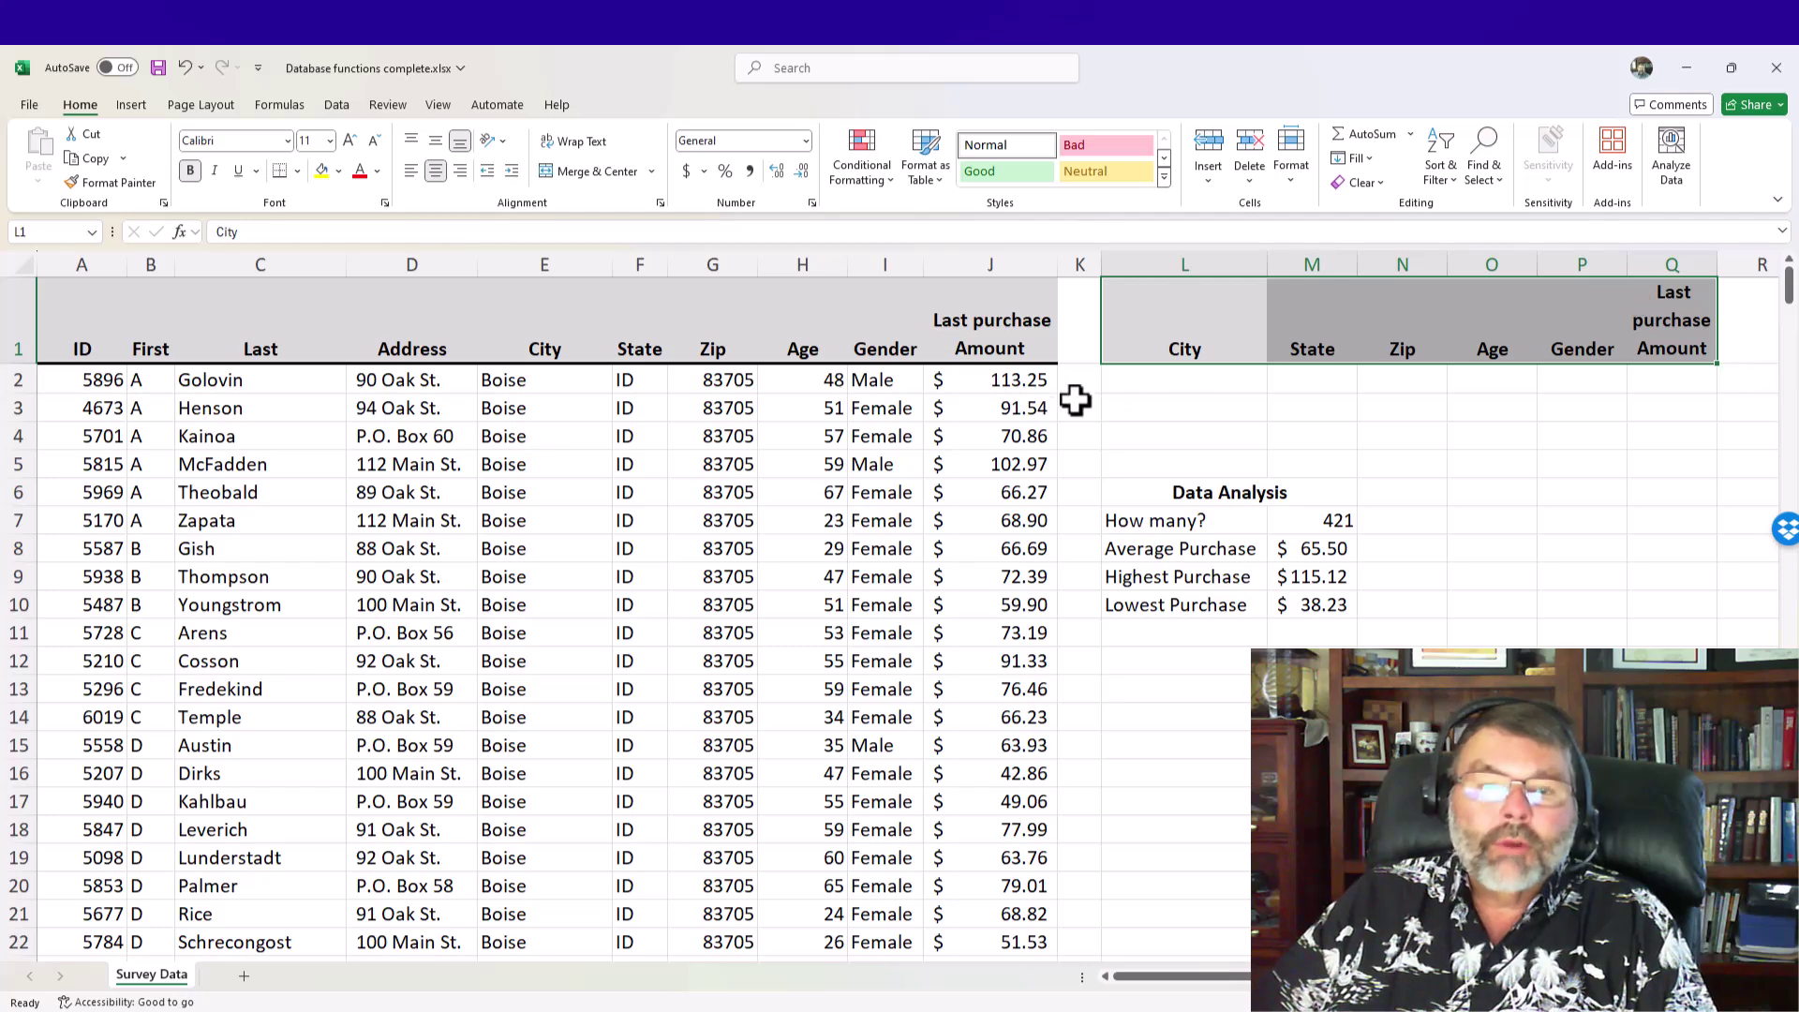
Review the Average, Highest and Lowest Purchase labels and the empty criteria row
left_click(690, 510)
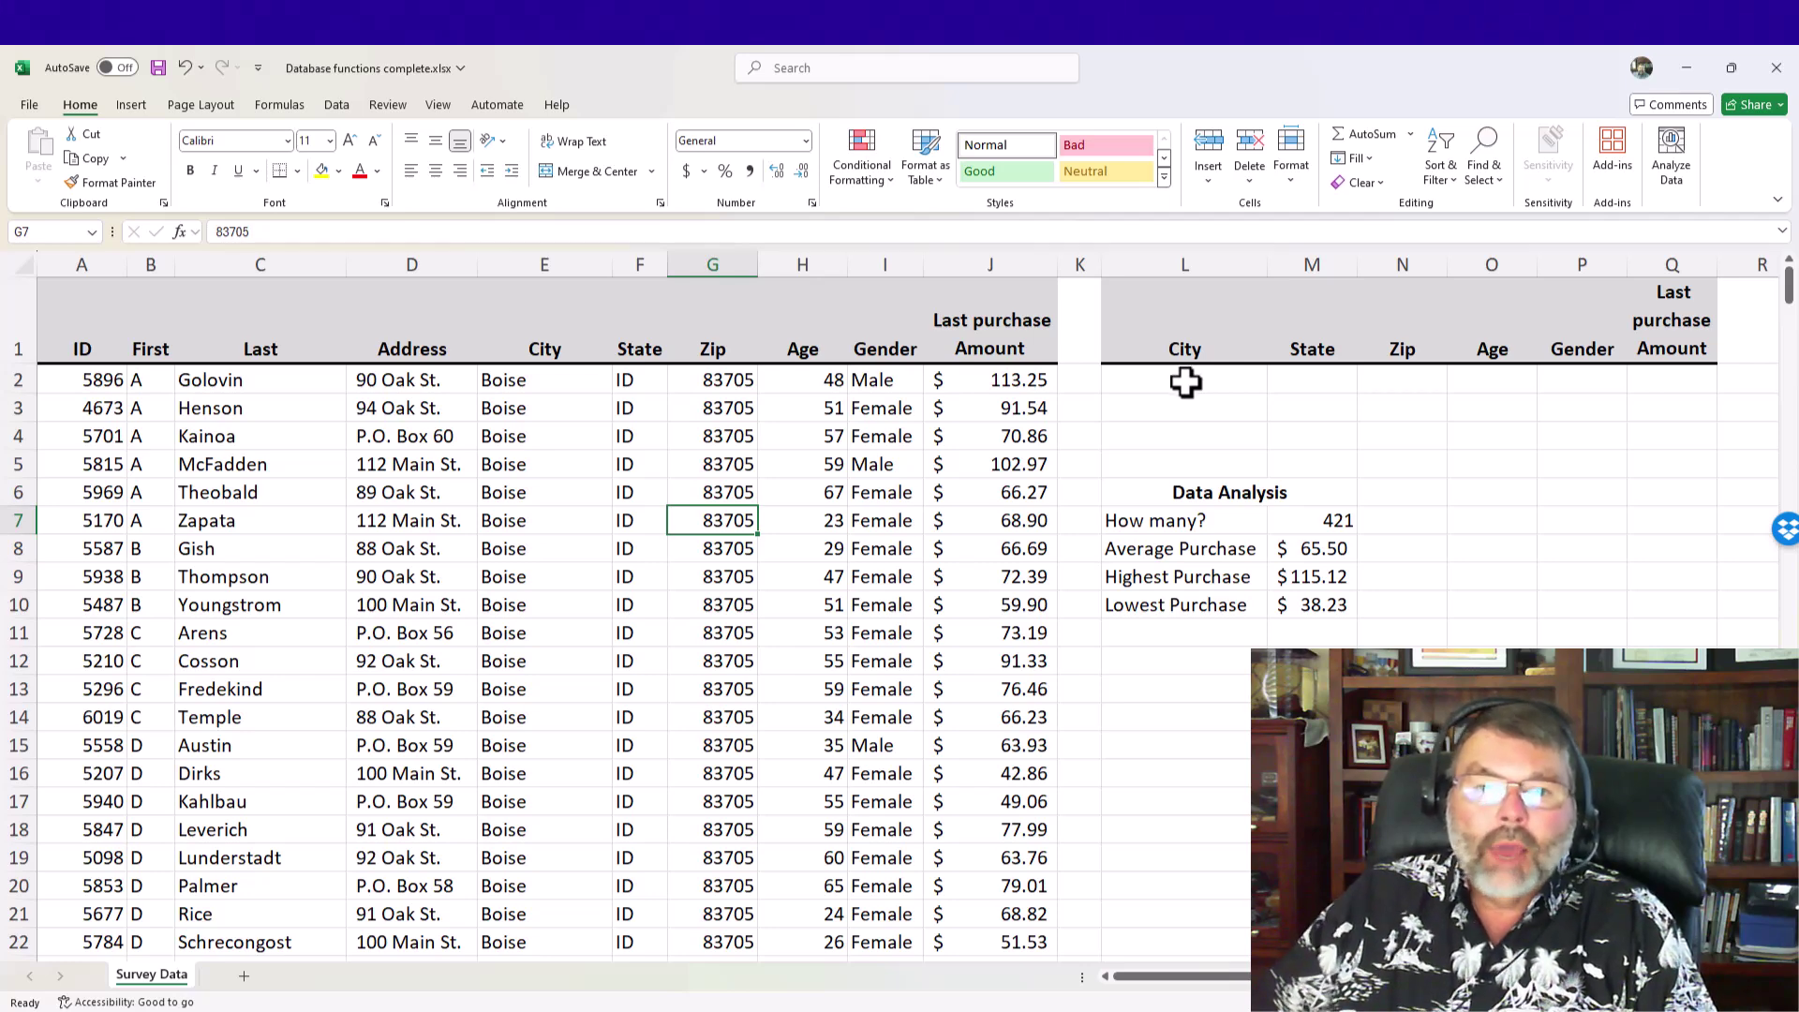
left_click(1222, 543)
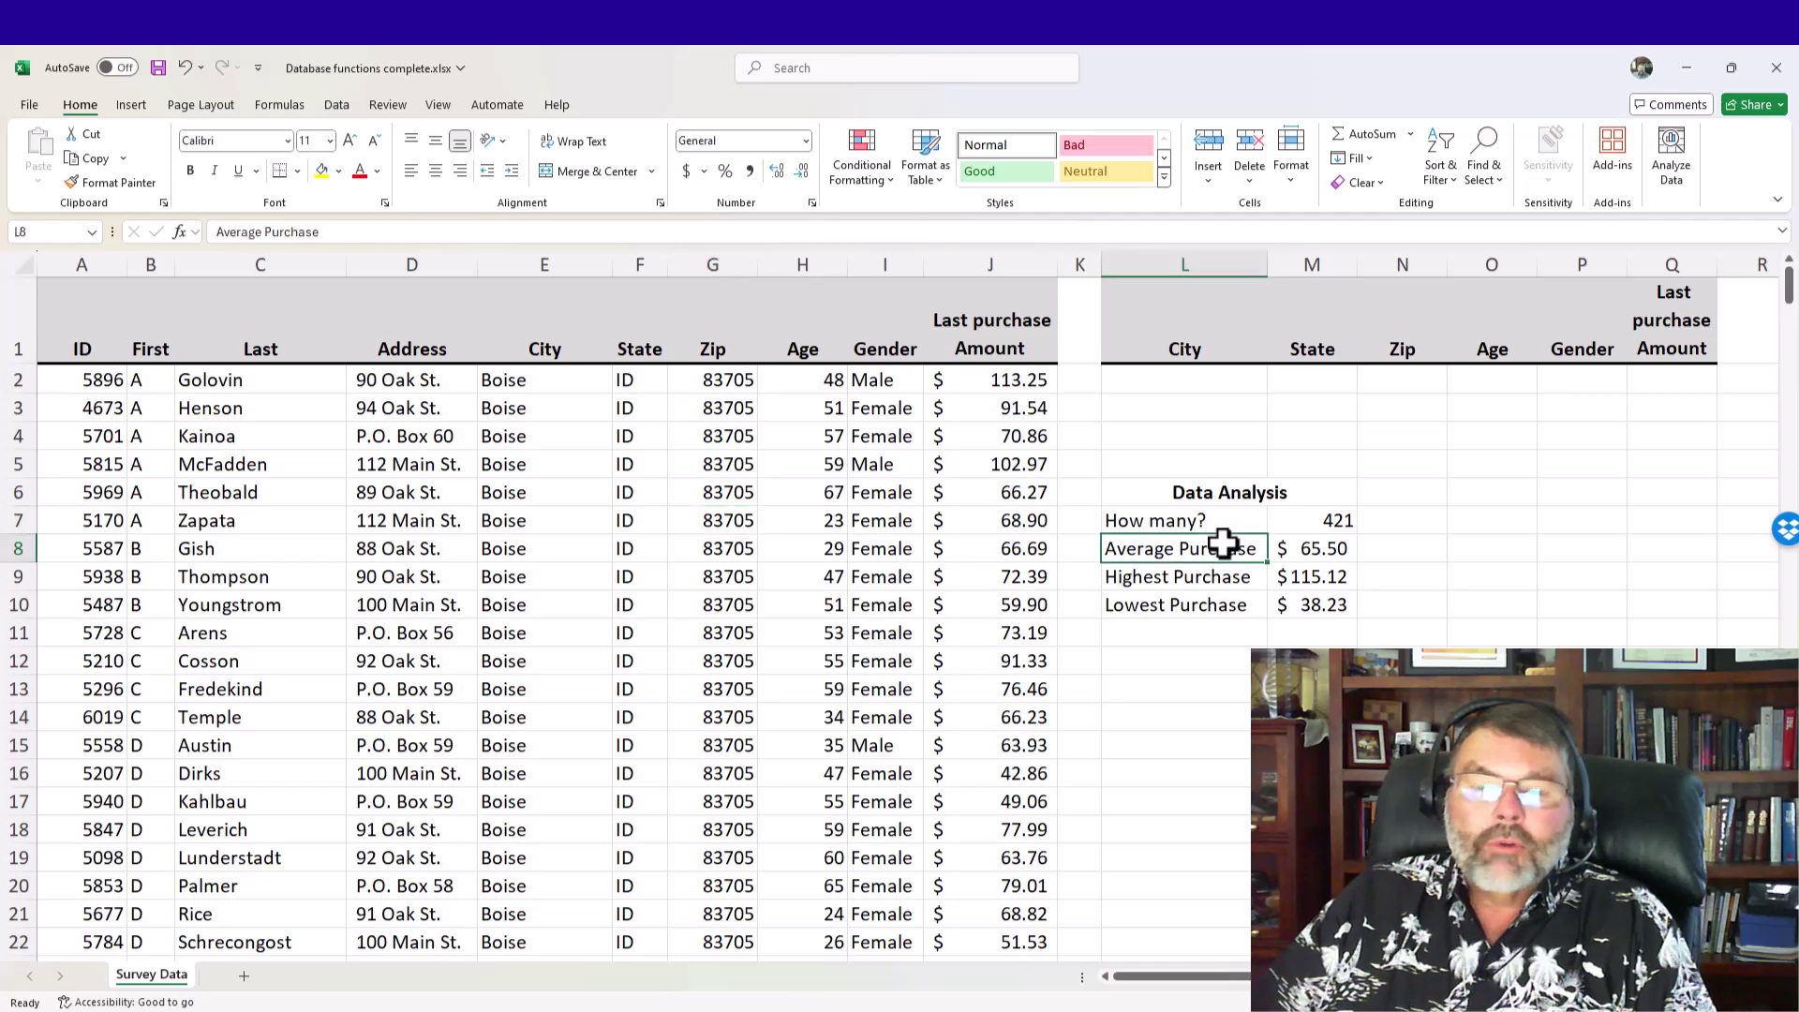
left_click(1169, 578)
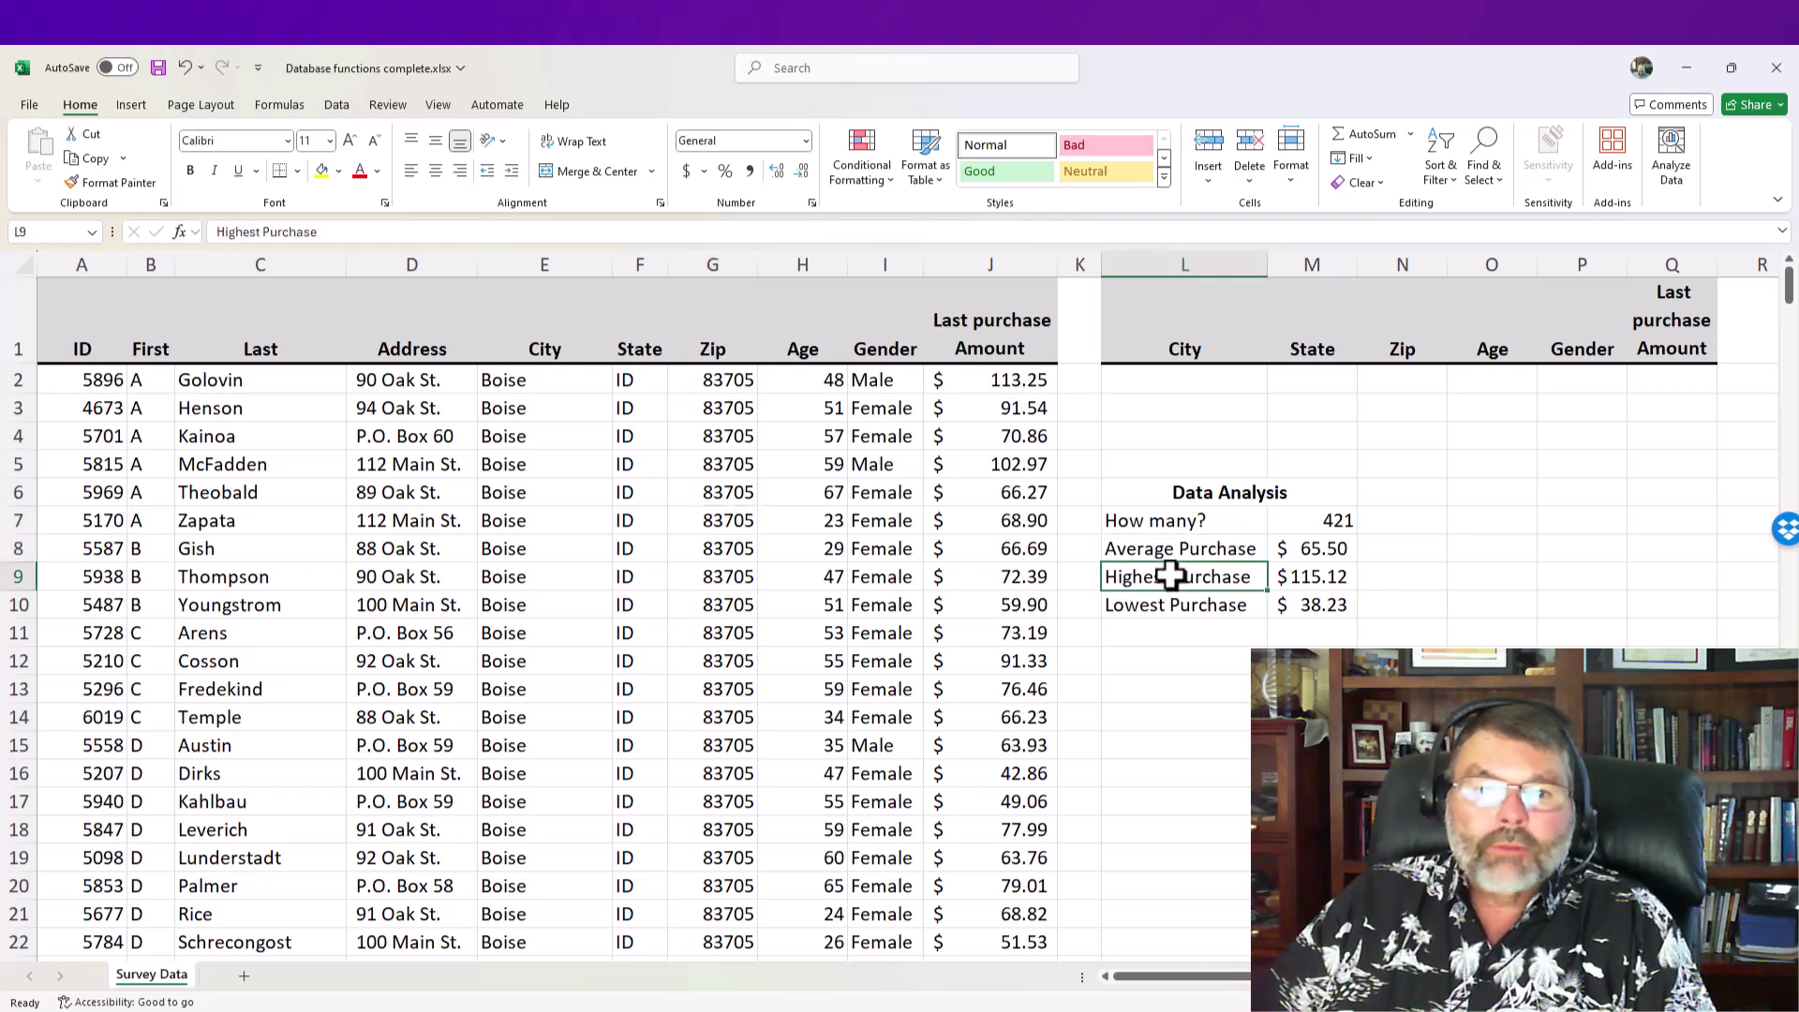
left_click(1160, 604)
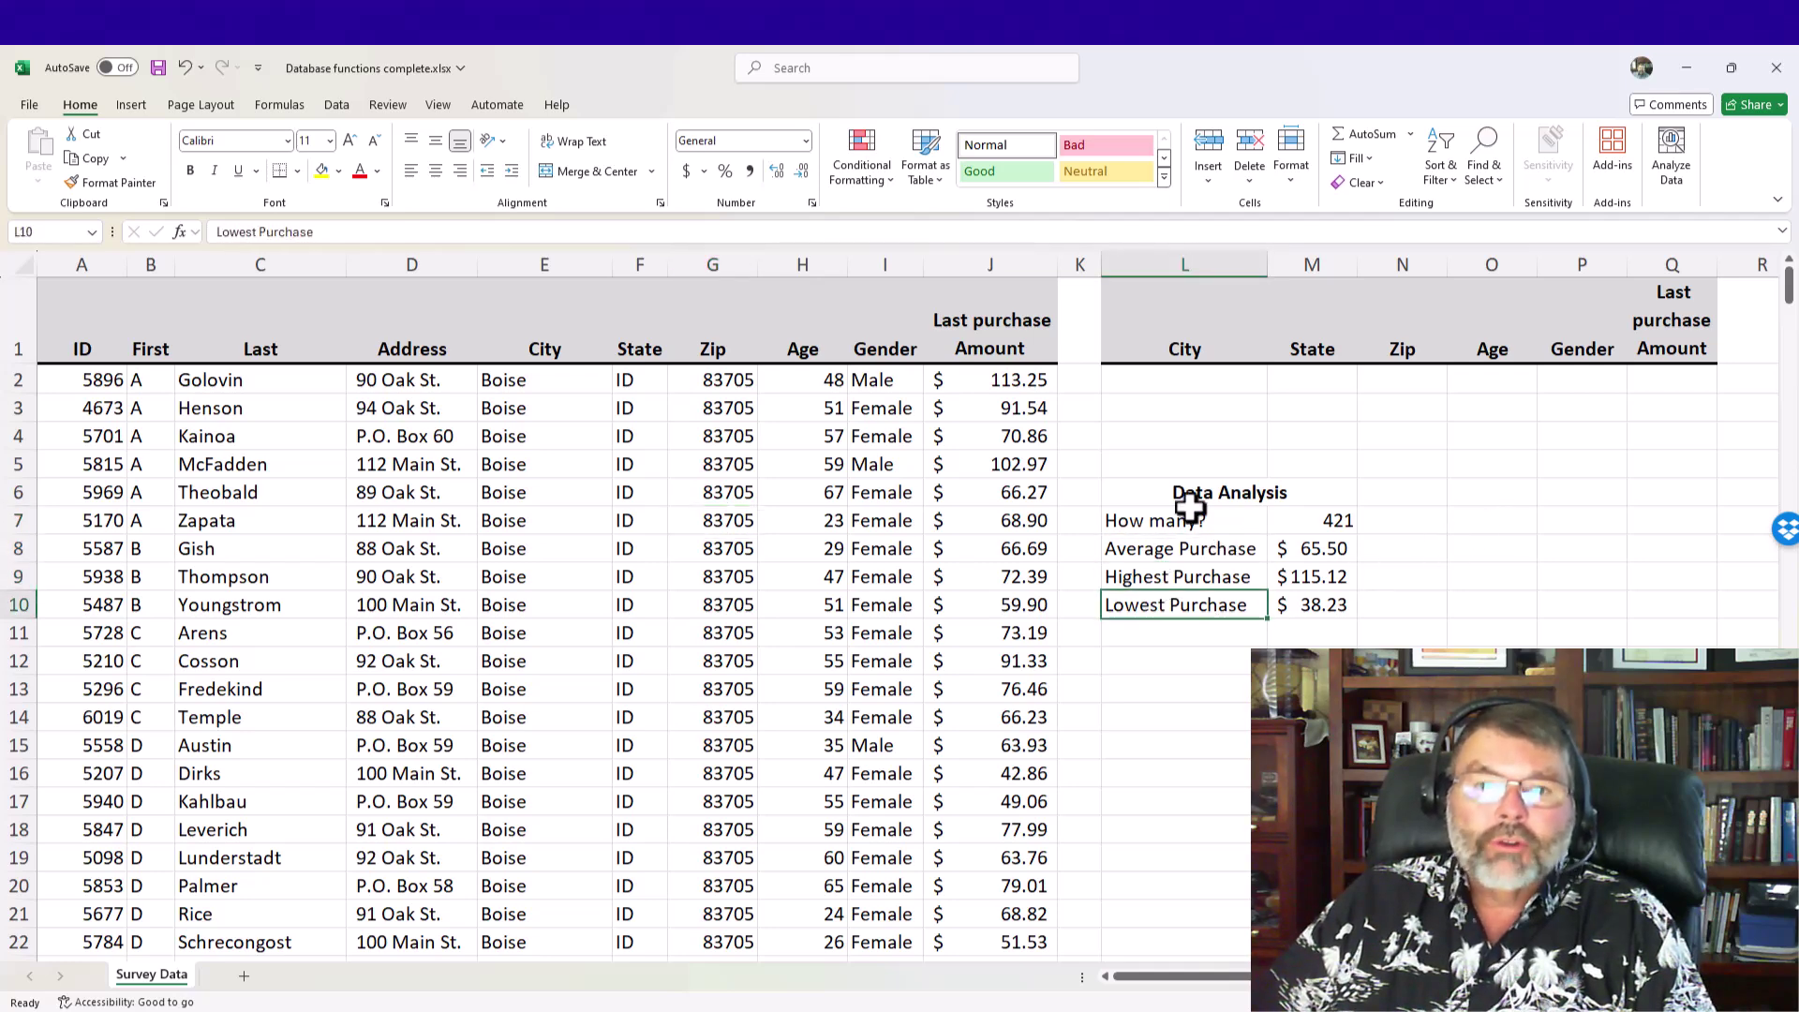
left_click_drag(1161, 379, 1676, 377)
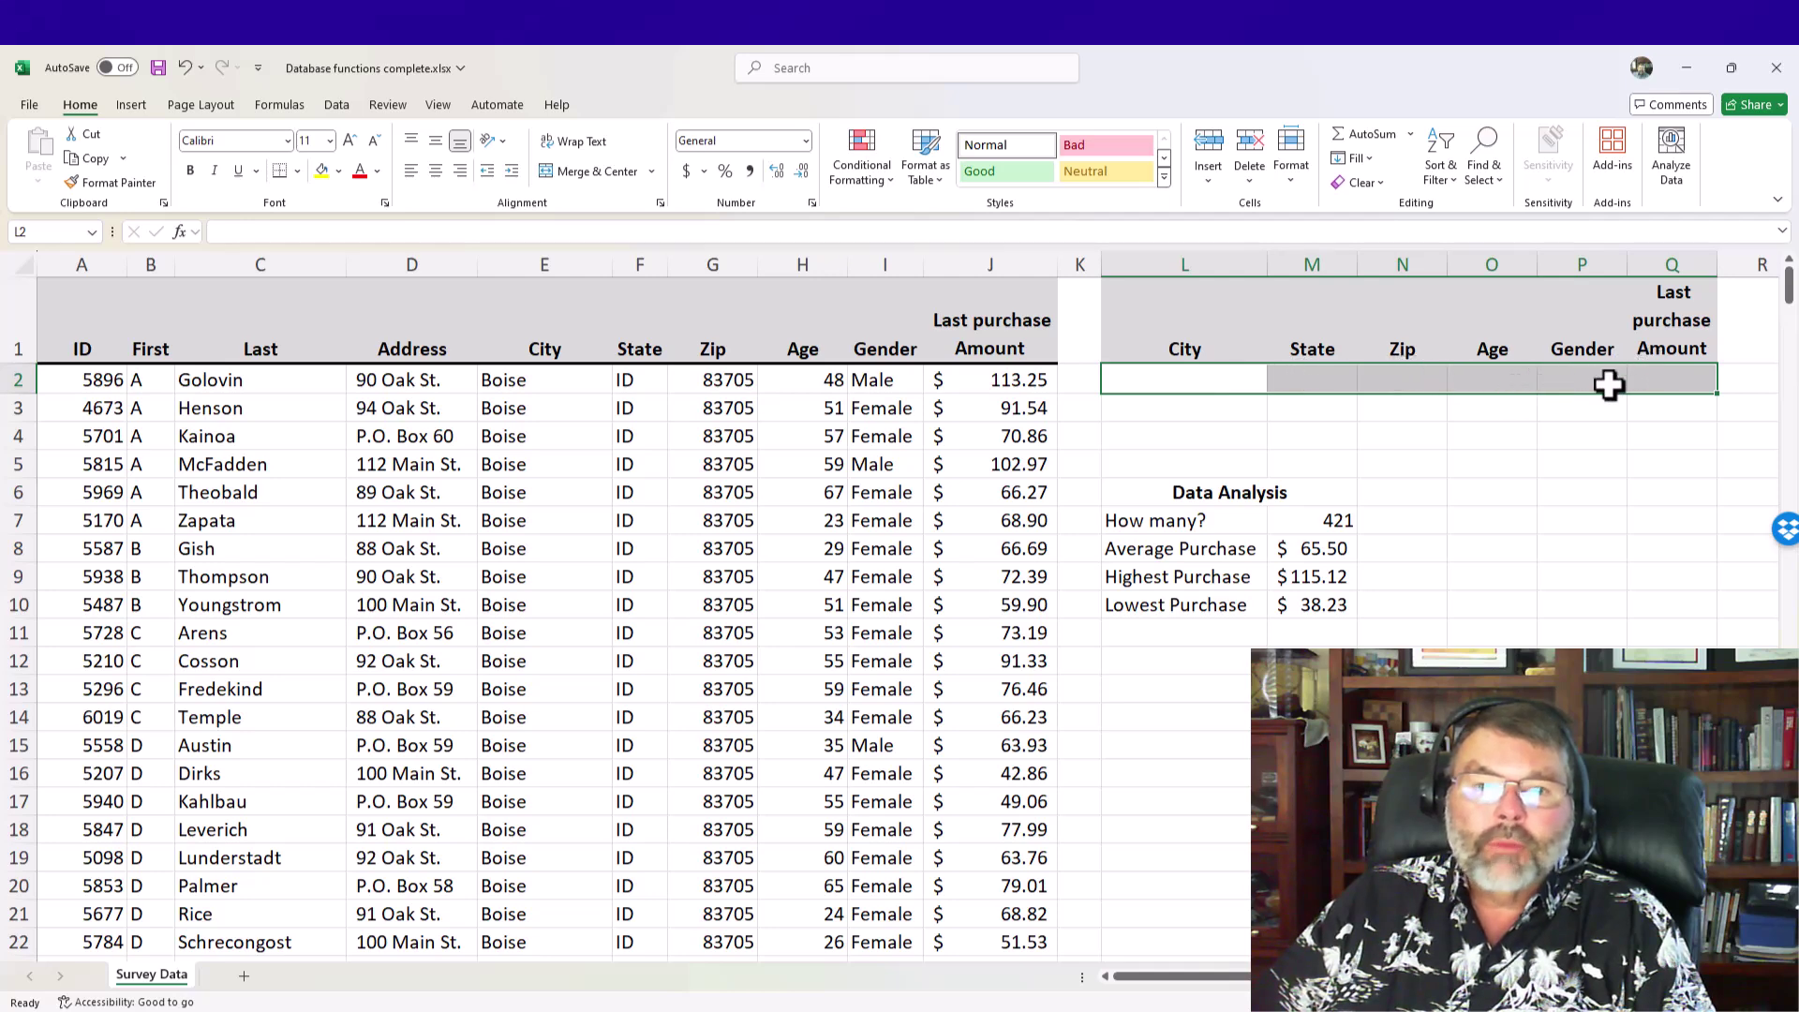
Inspect the DCOUNT formula behind the 421 count and select criteria cell M2
left_click(1141, 527)
left_click(1310, 525)
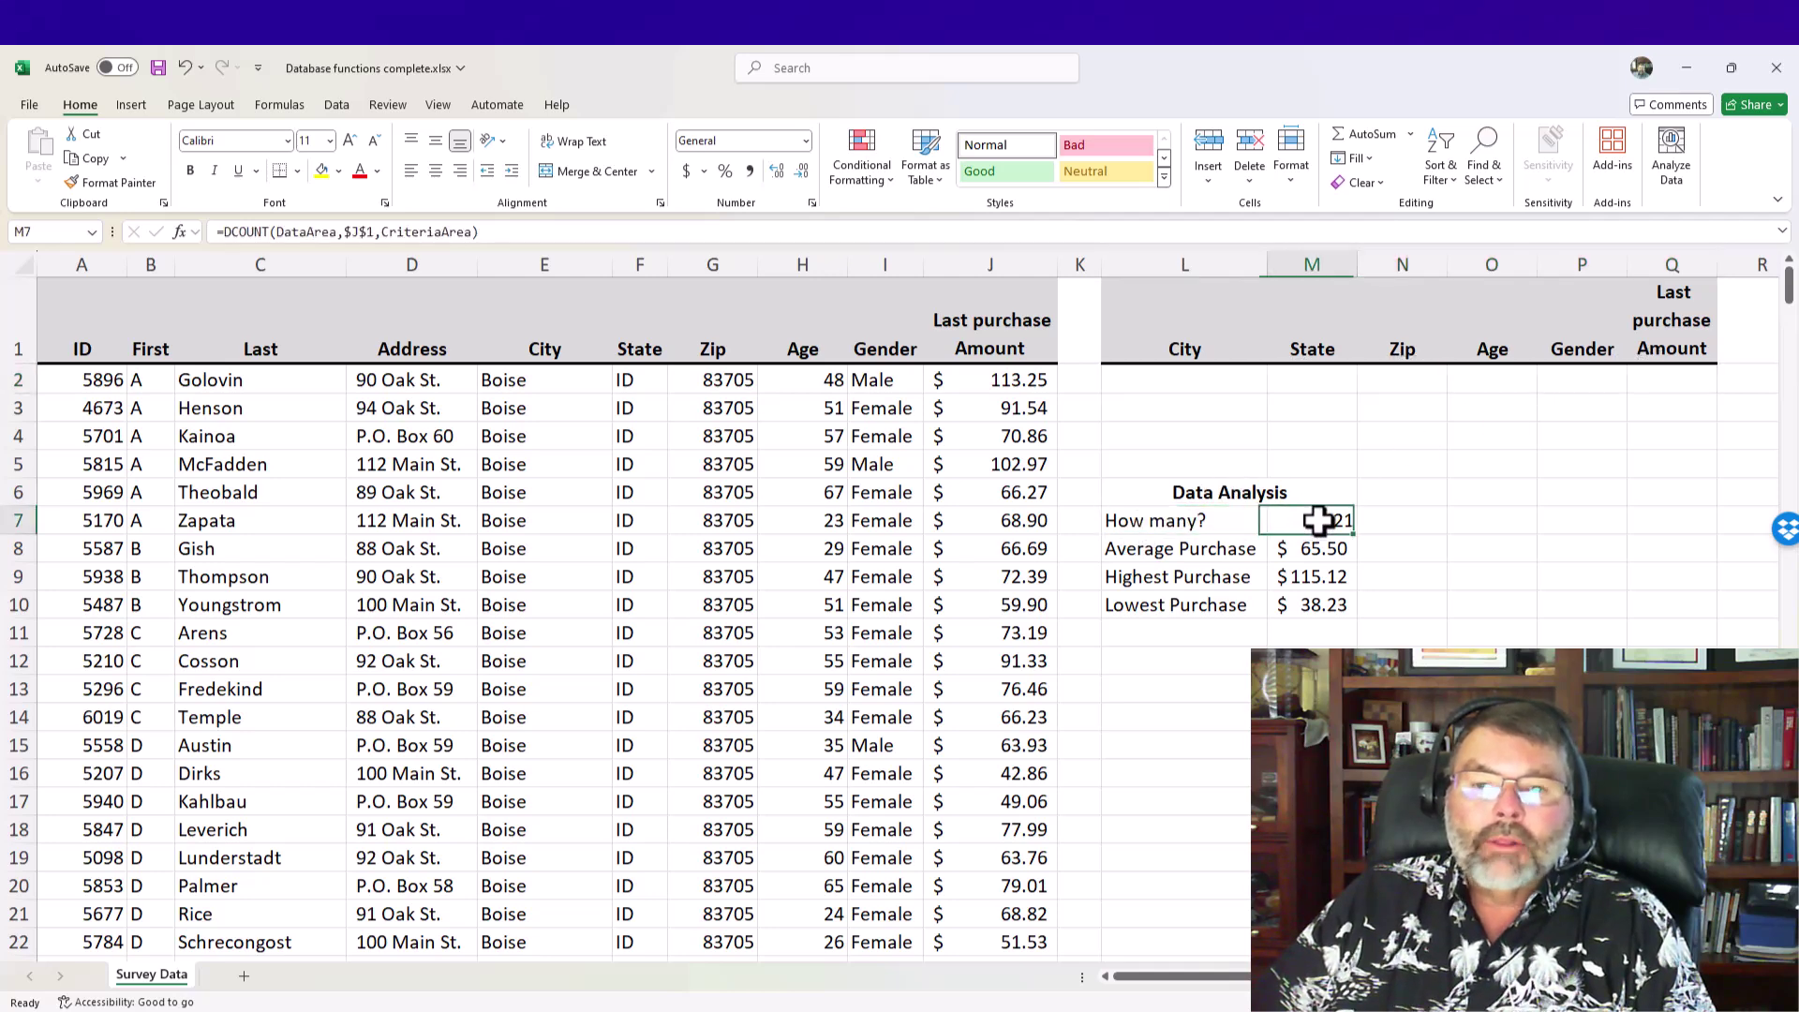
left_click_drag(1176, 526, 1297, 602)
left_click(1190, 520)
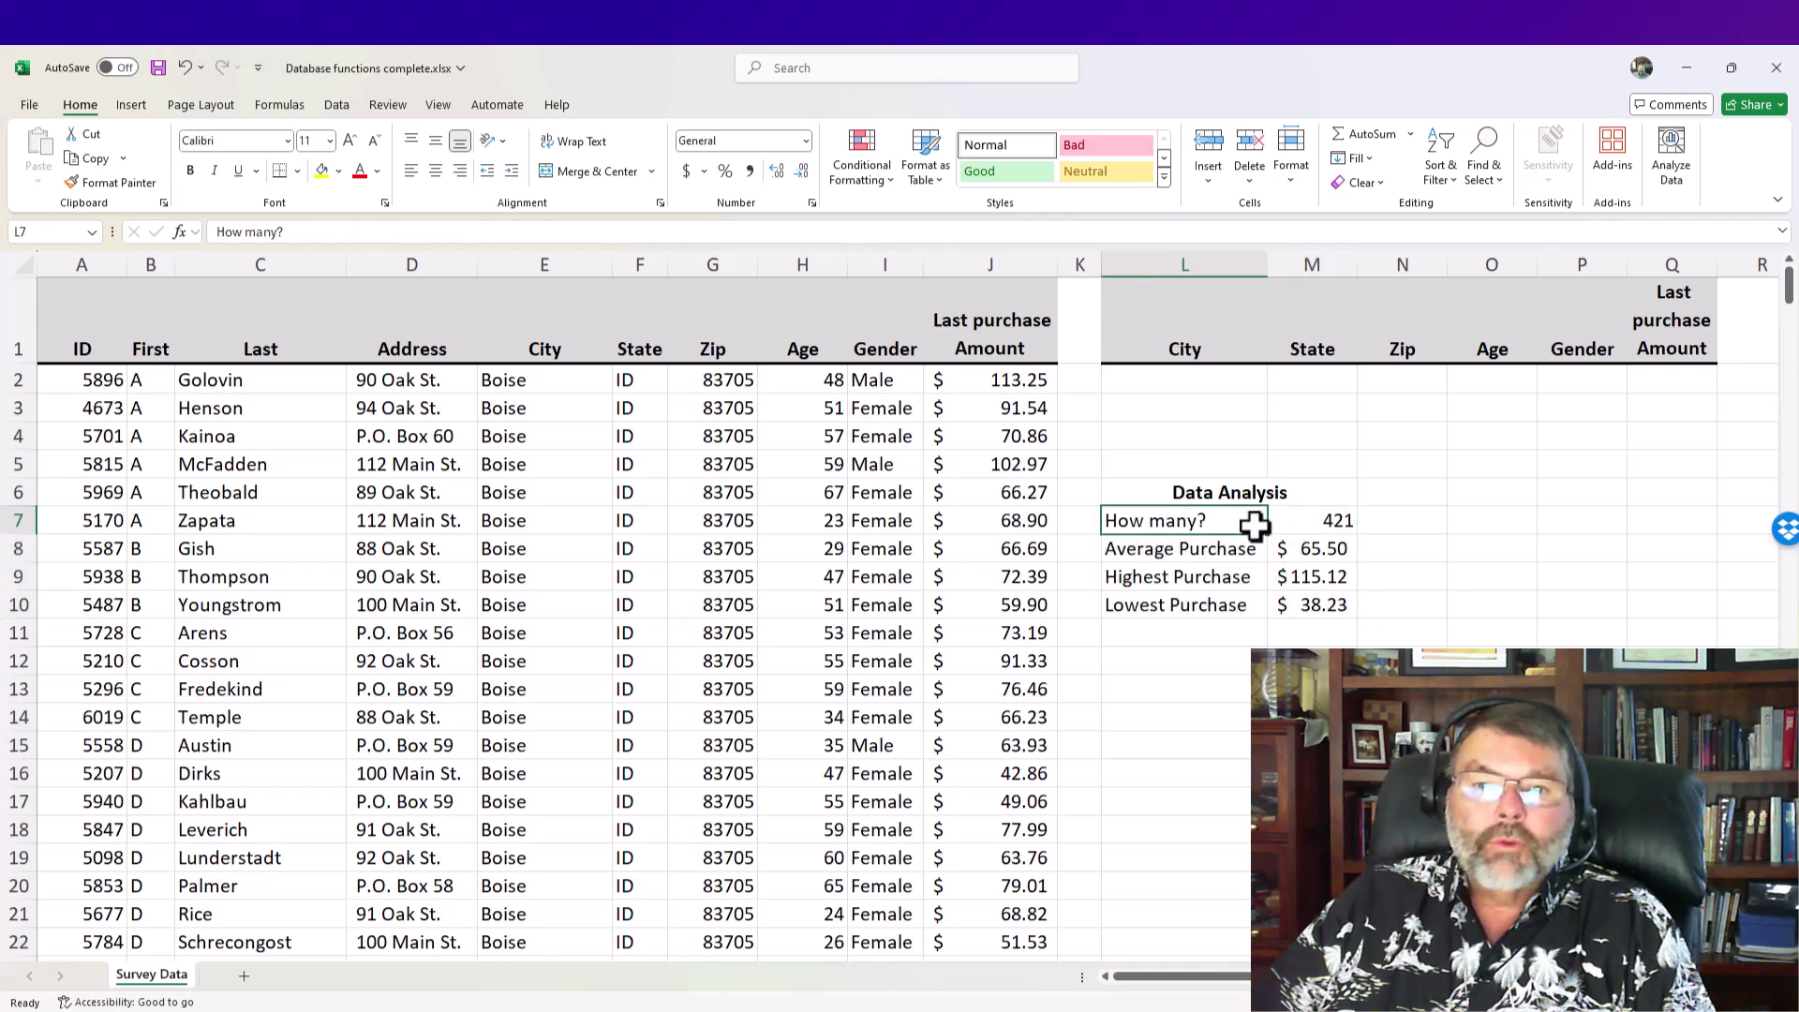
left_click(1350, 517)
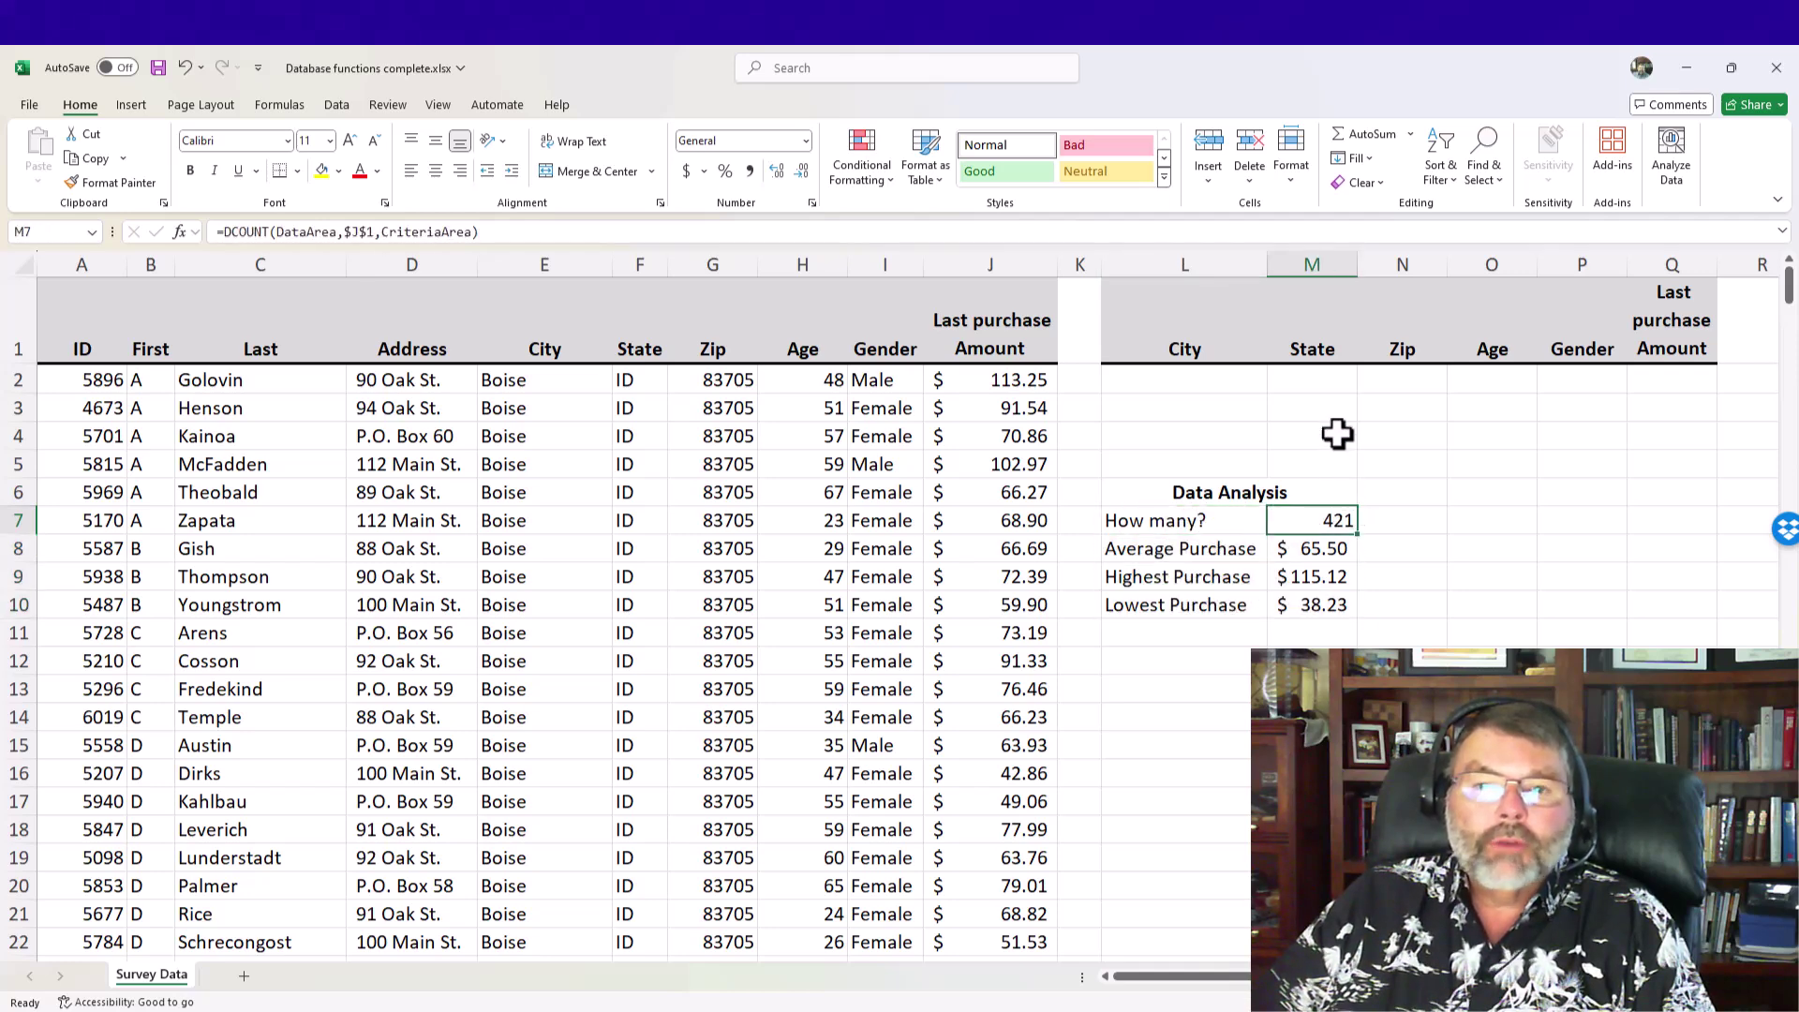
left_click(1312, 380)
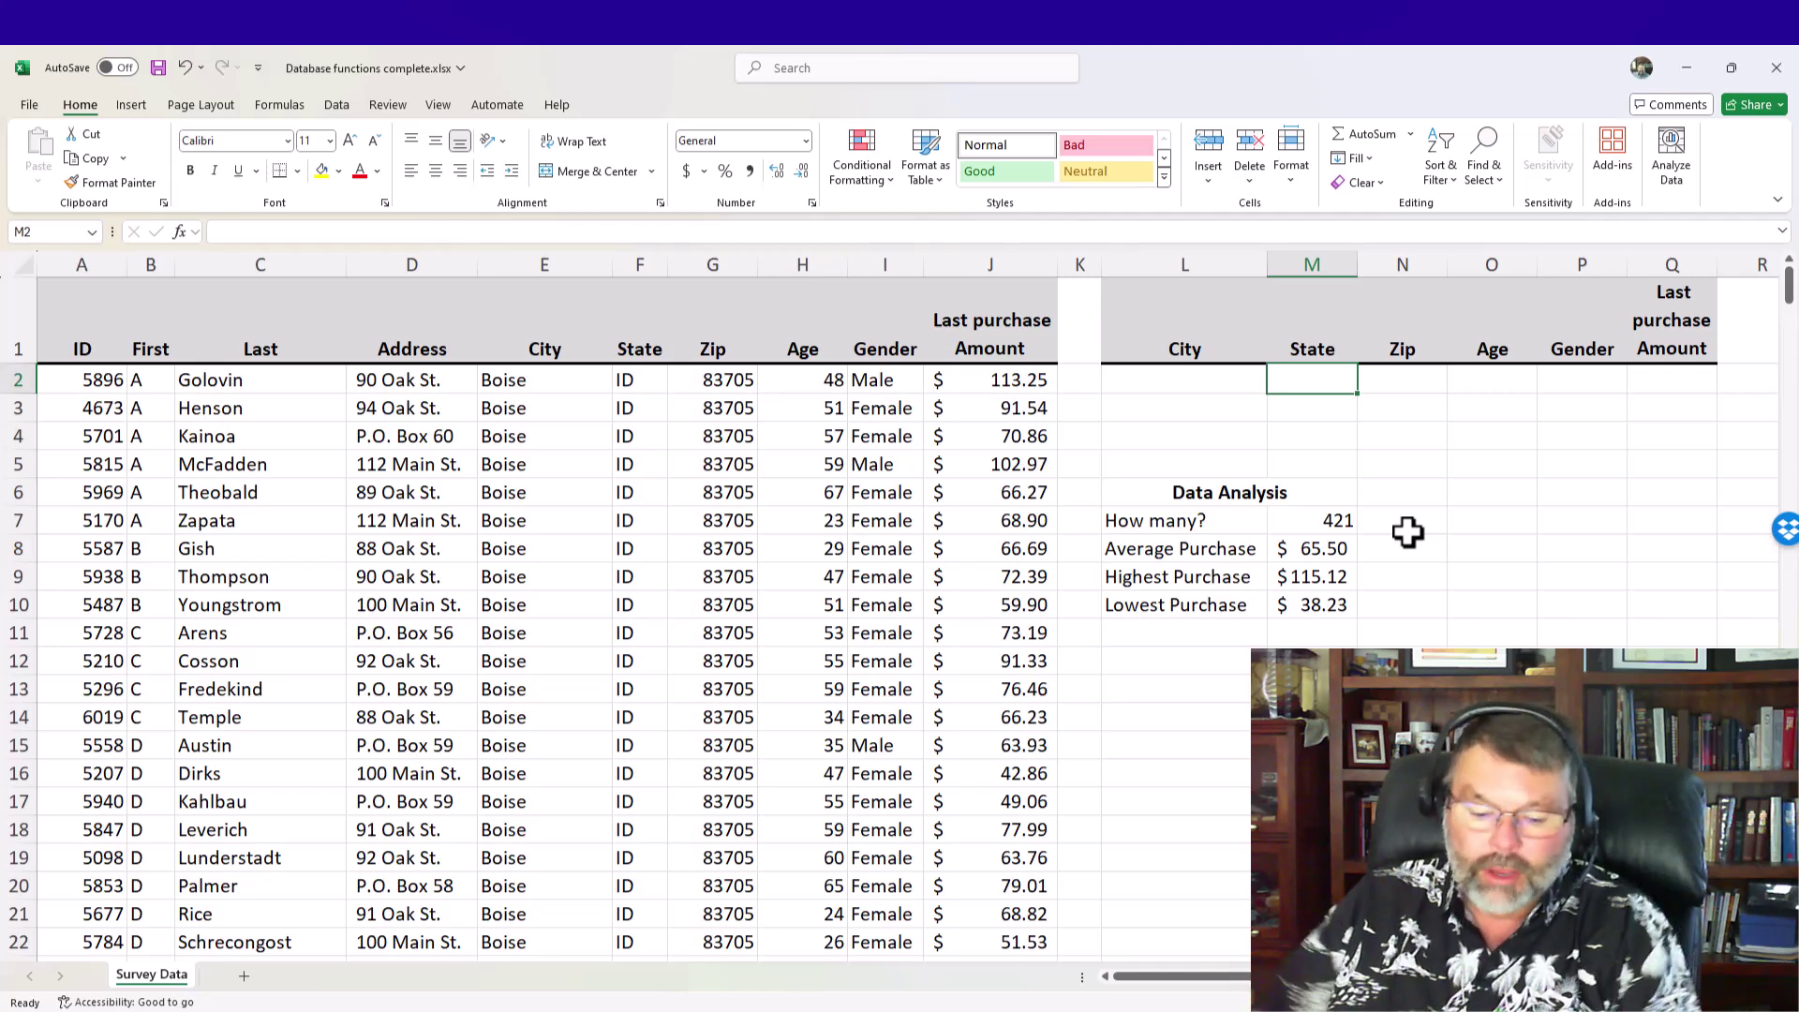
Enter UT in M2 as the State criterion, giving 46 records averaging $64.98
type("UT")
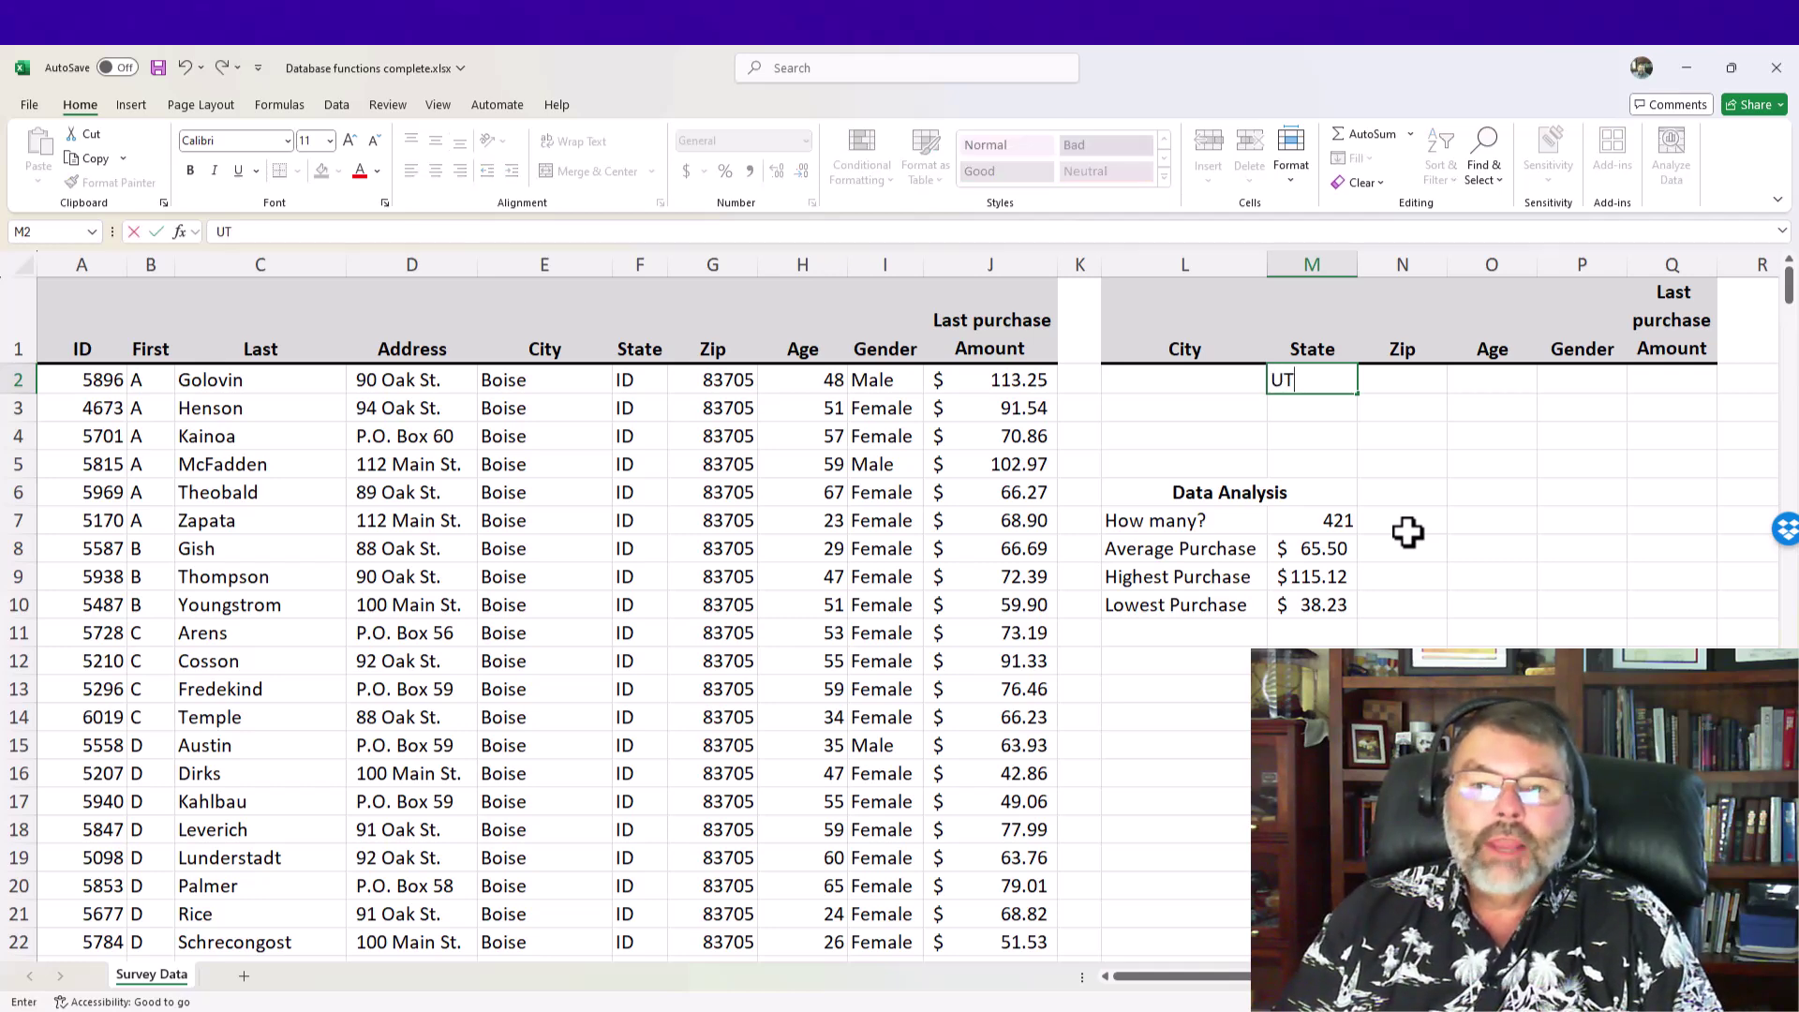
key("Return")
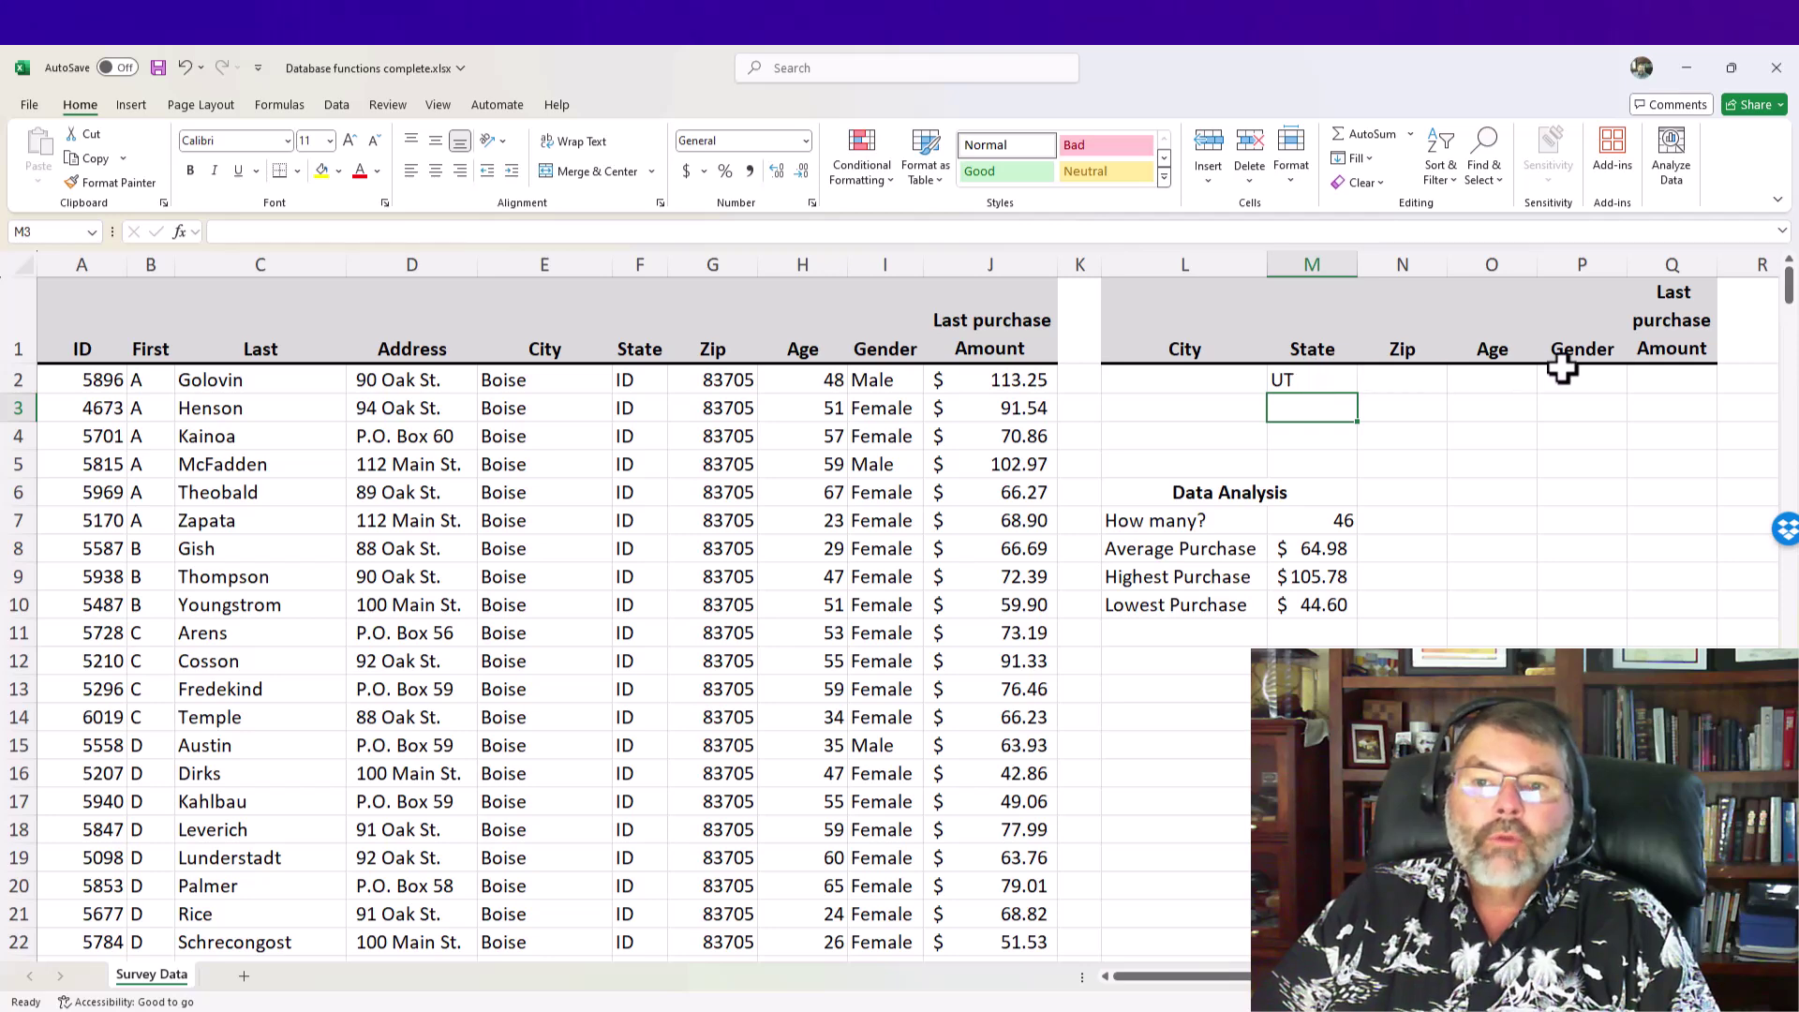
left_click(1562, 373)
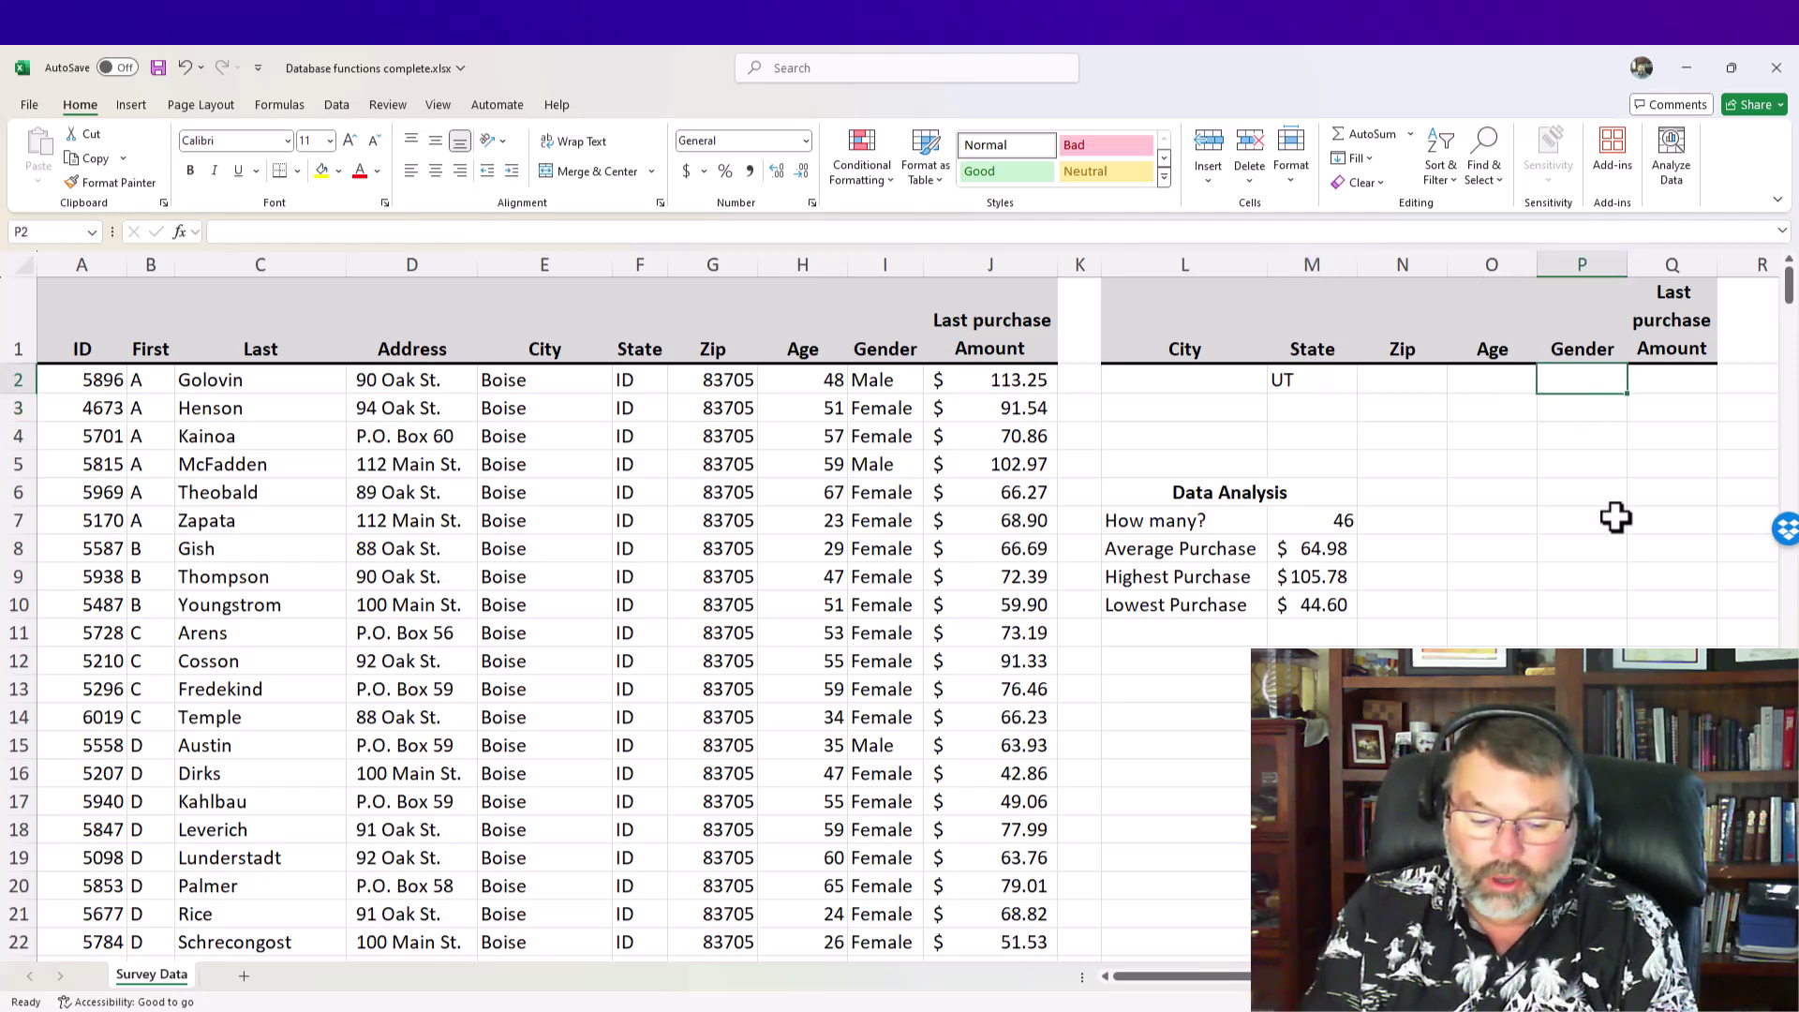
type("Male")
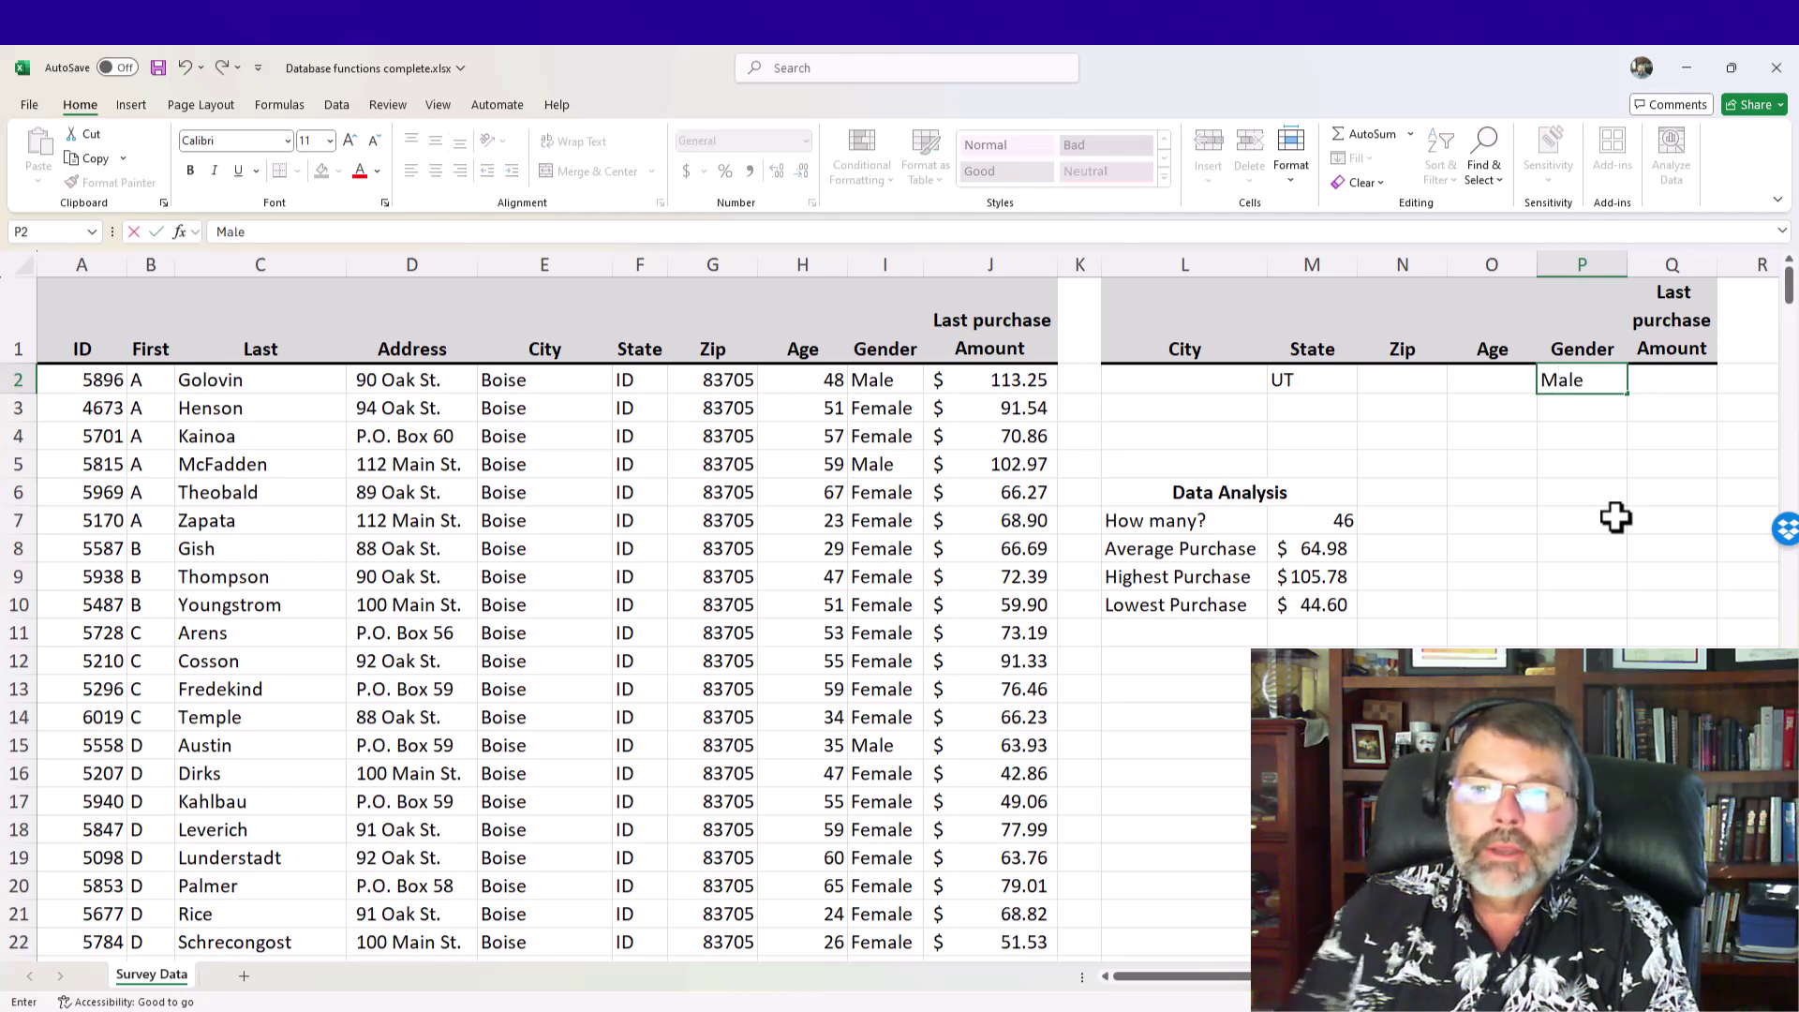
key("Return")
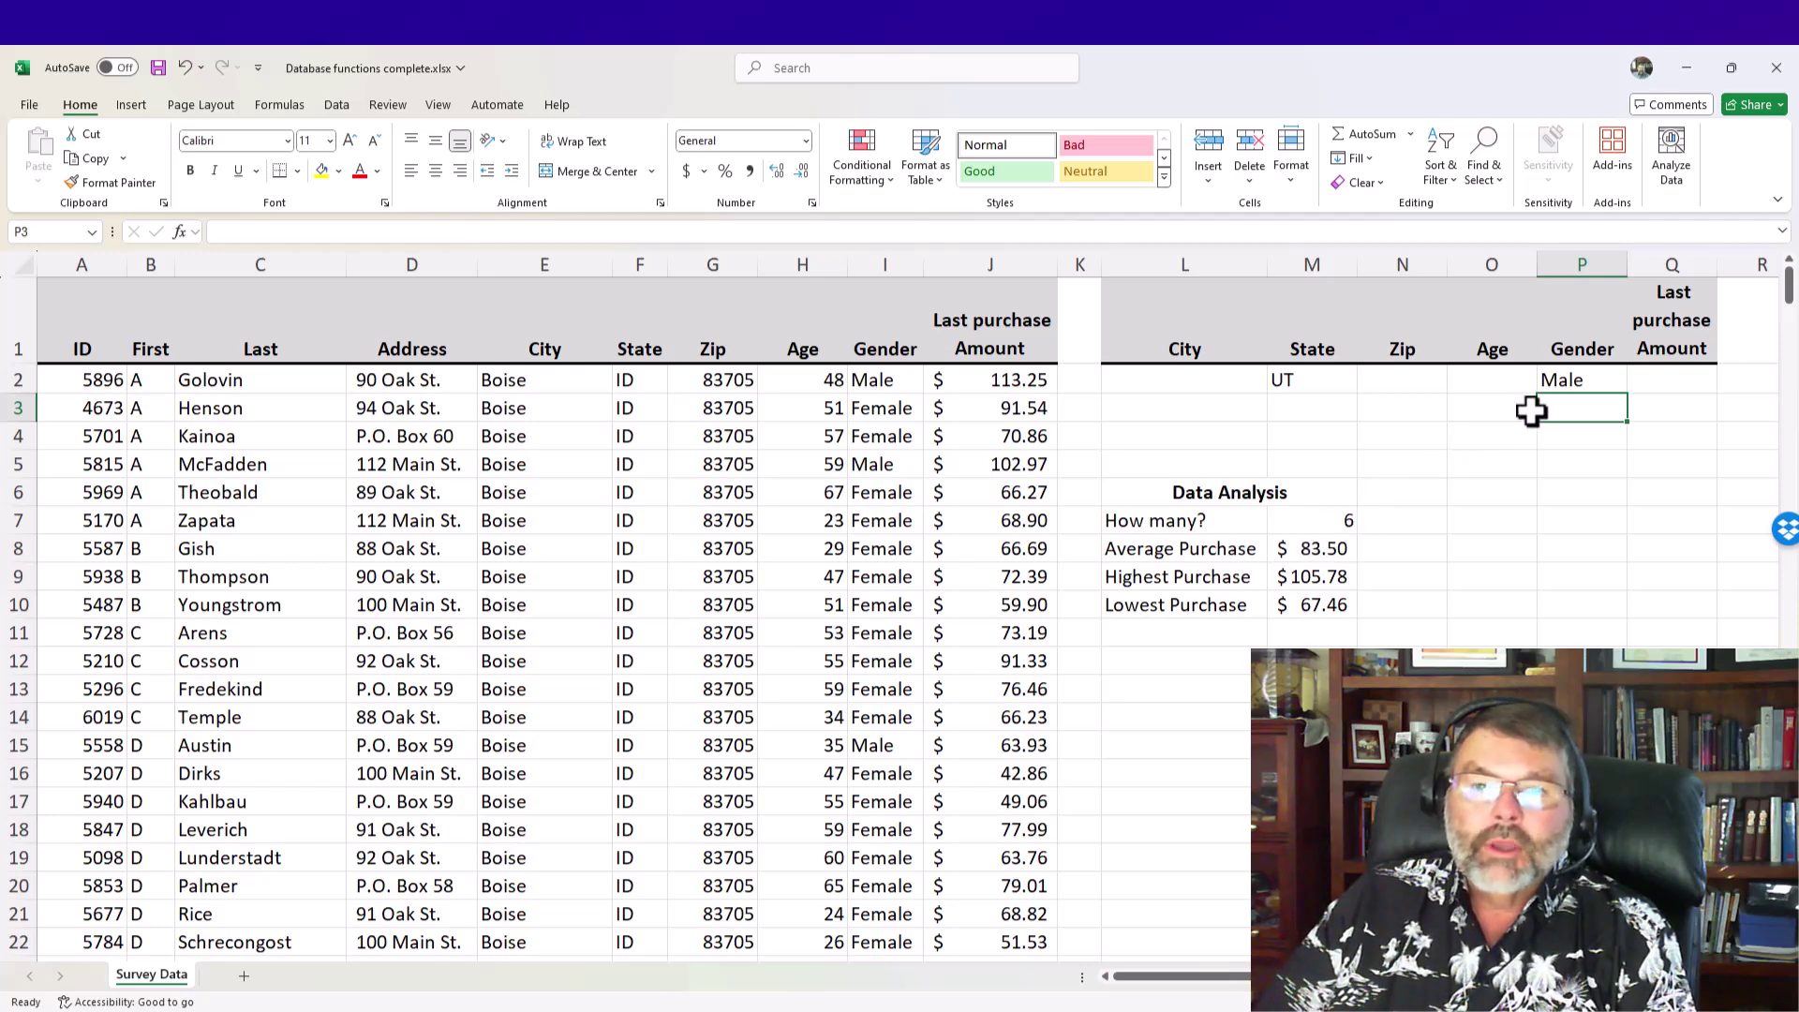
left_click(1578, 378)
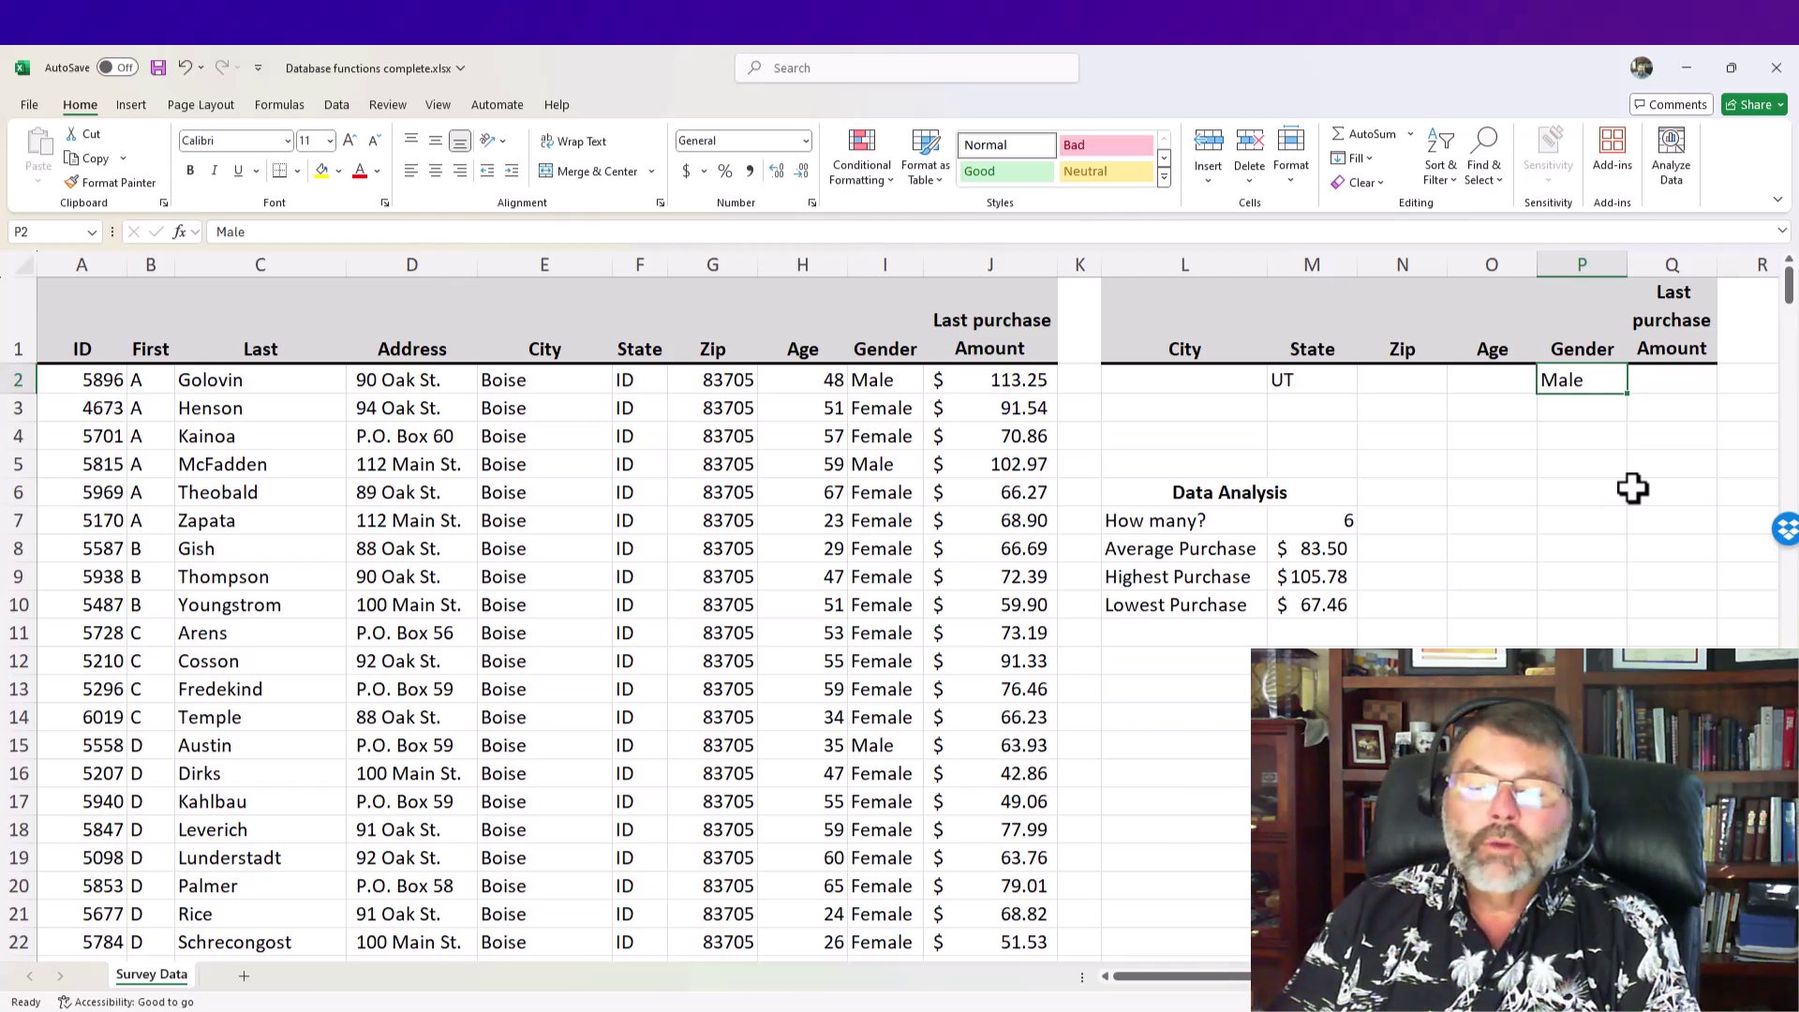
key("Delete")
key("Left")
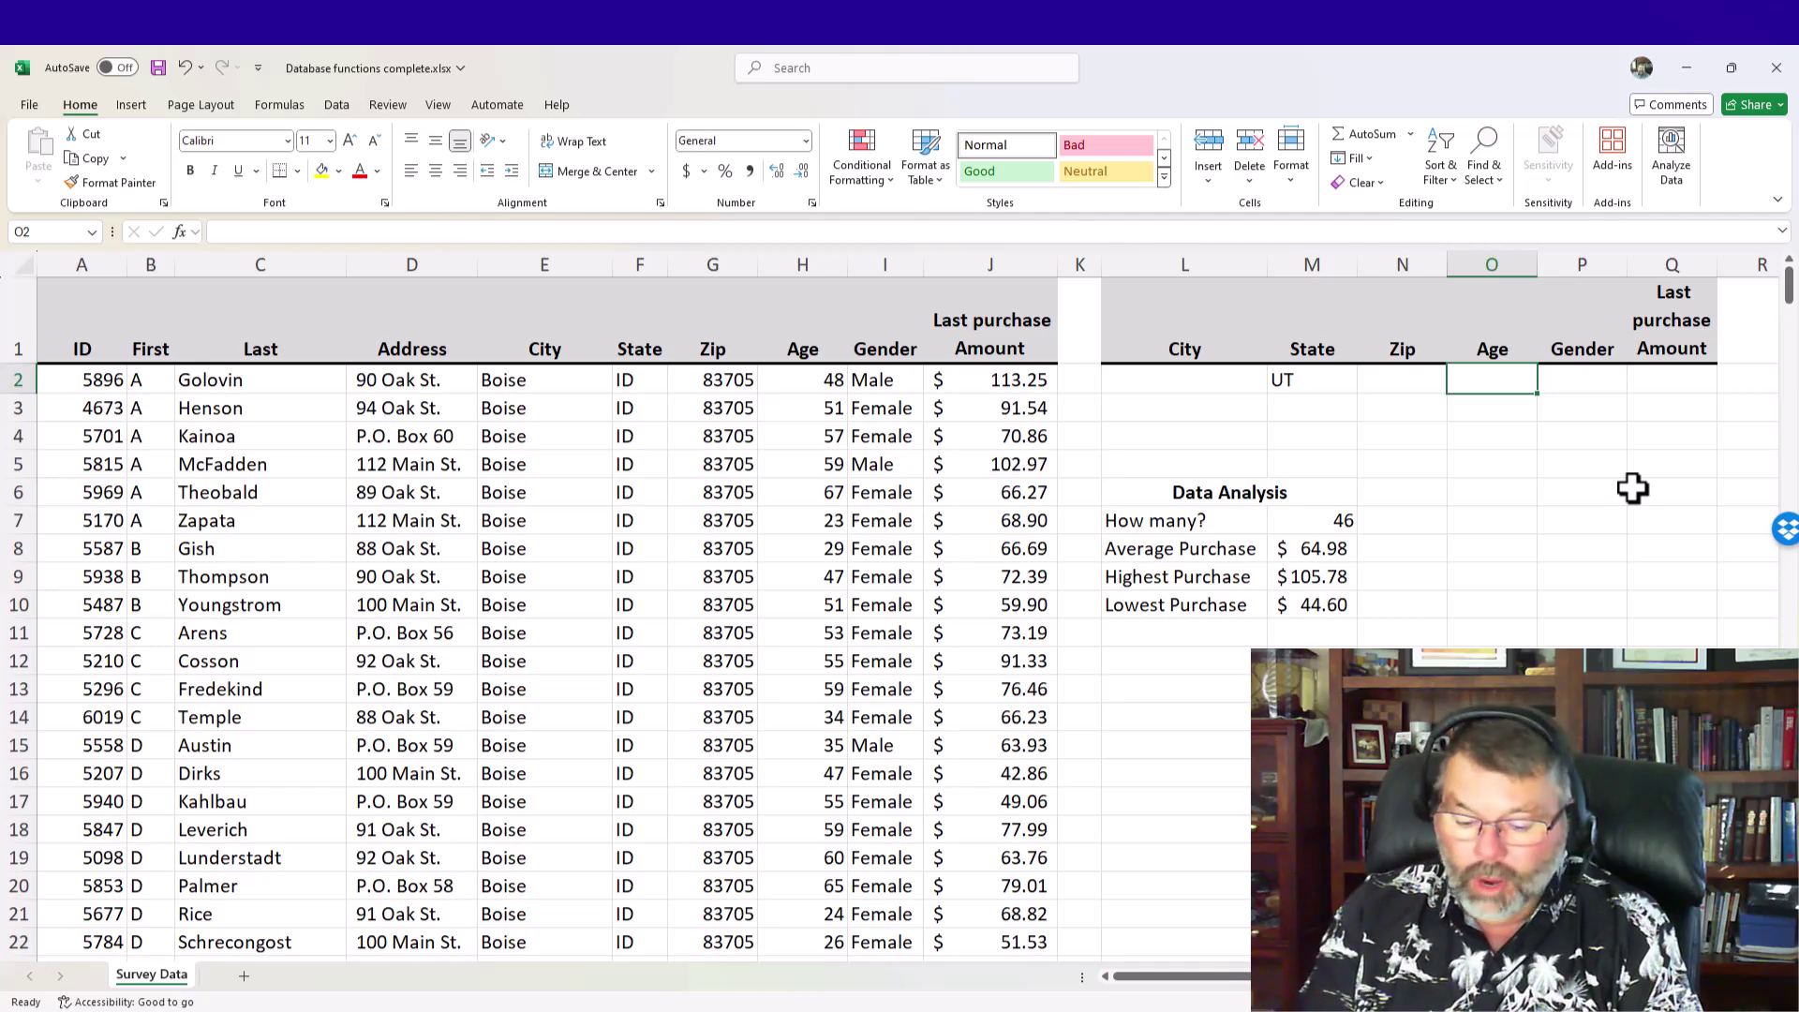
Enter >50 in O2 as the Age criterion alongside UT
type(">")
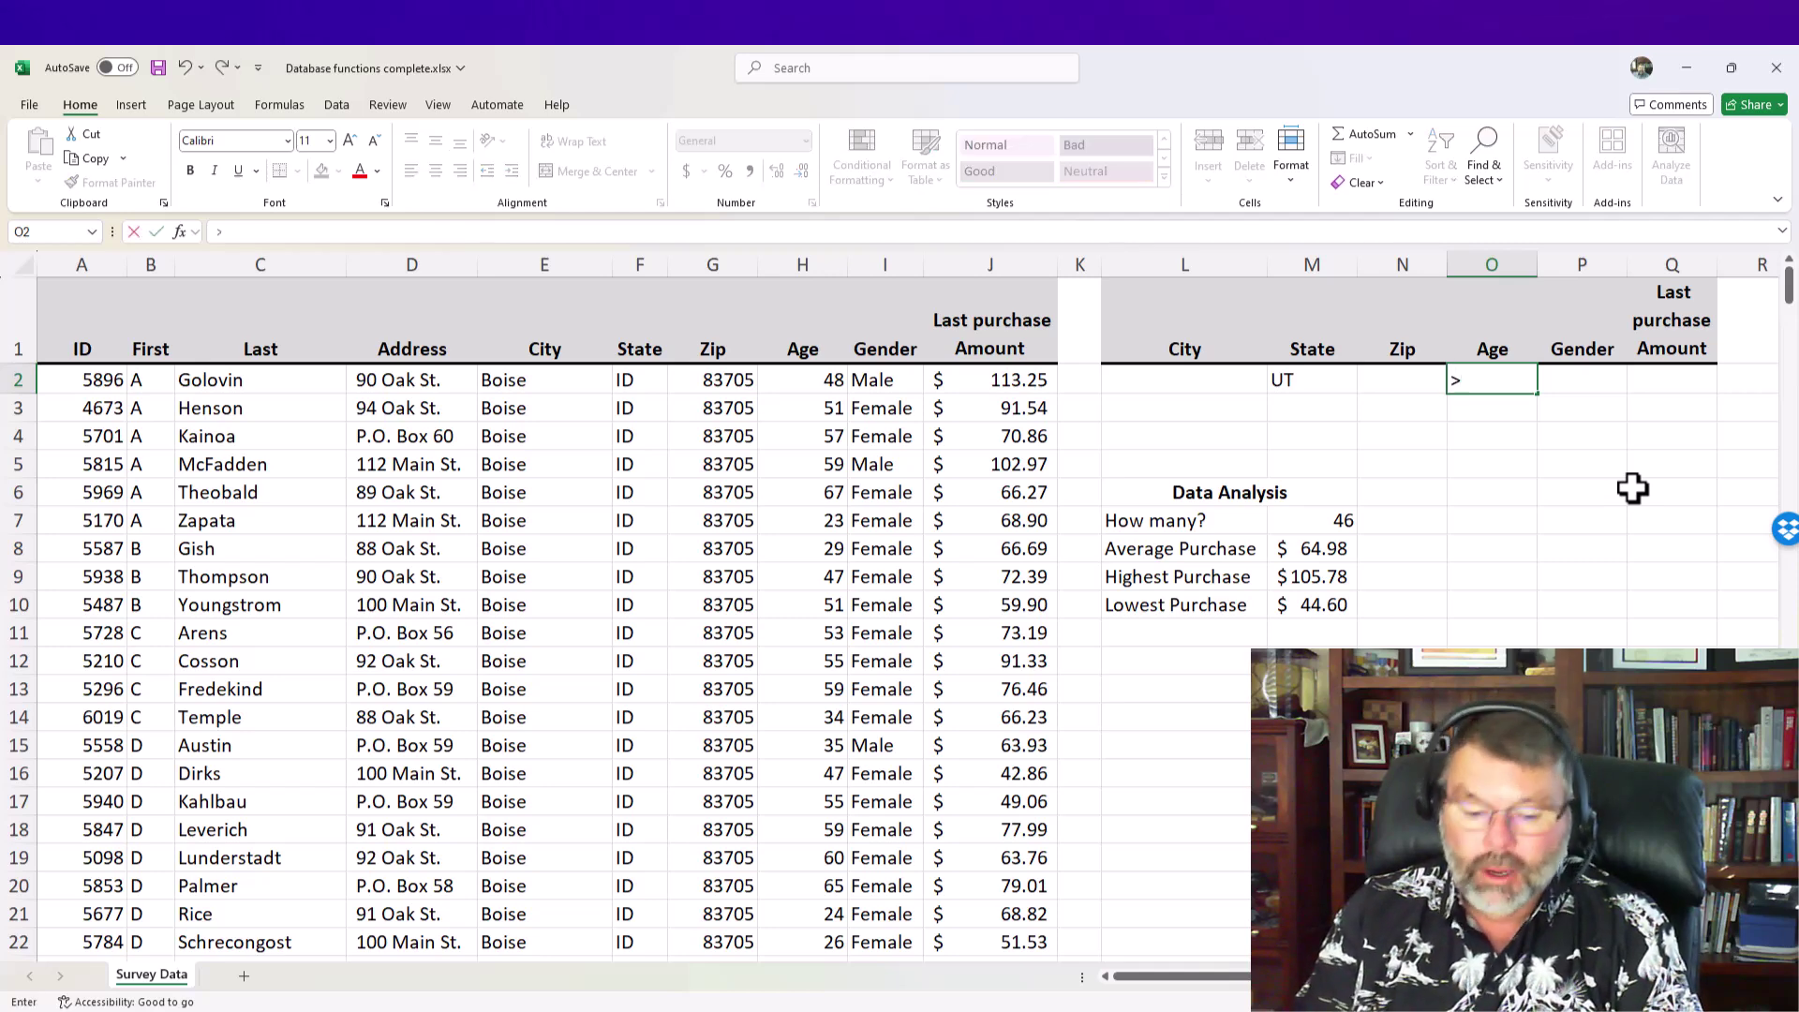
type("50")
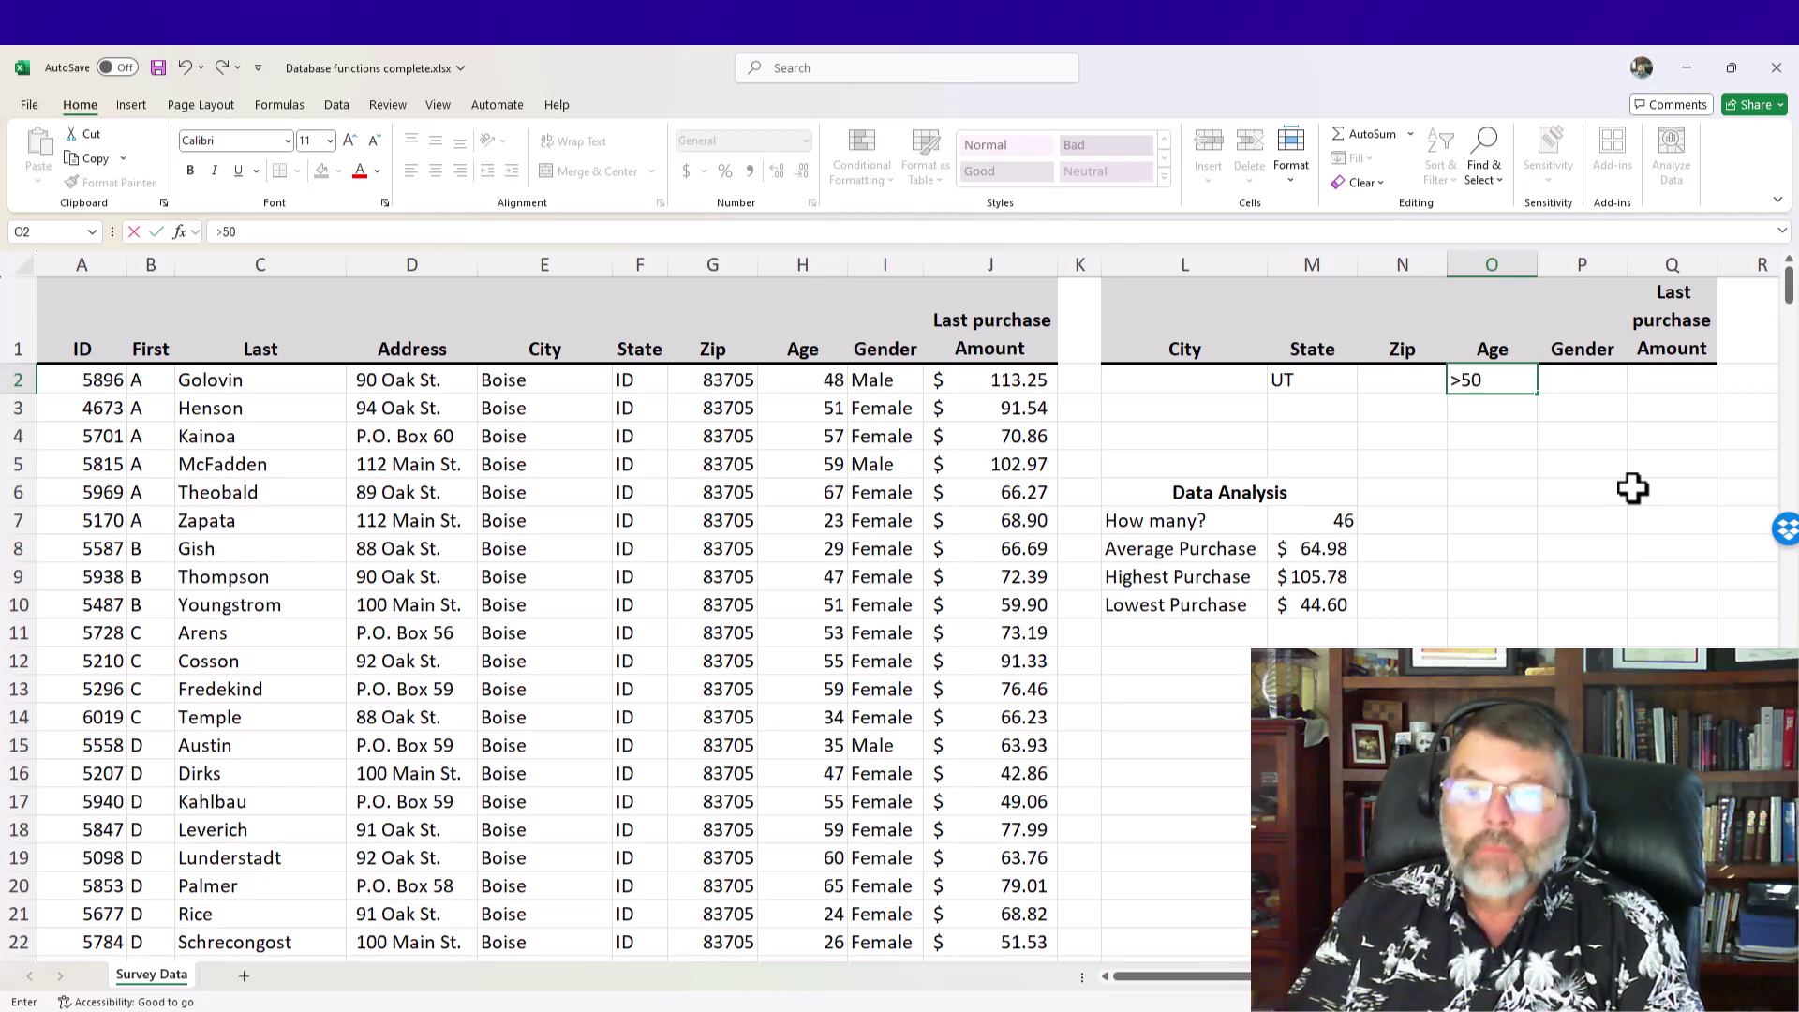
key("Return")
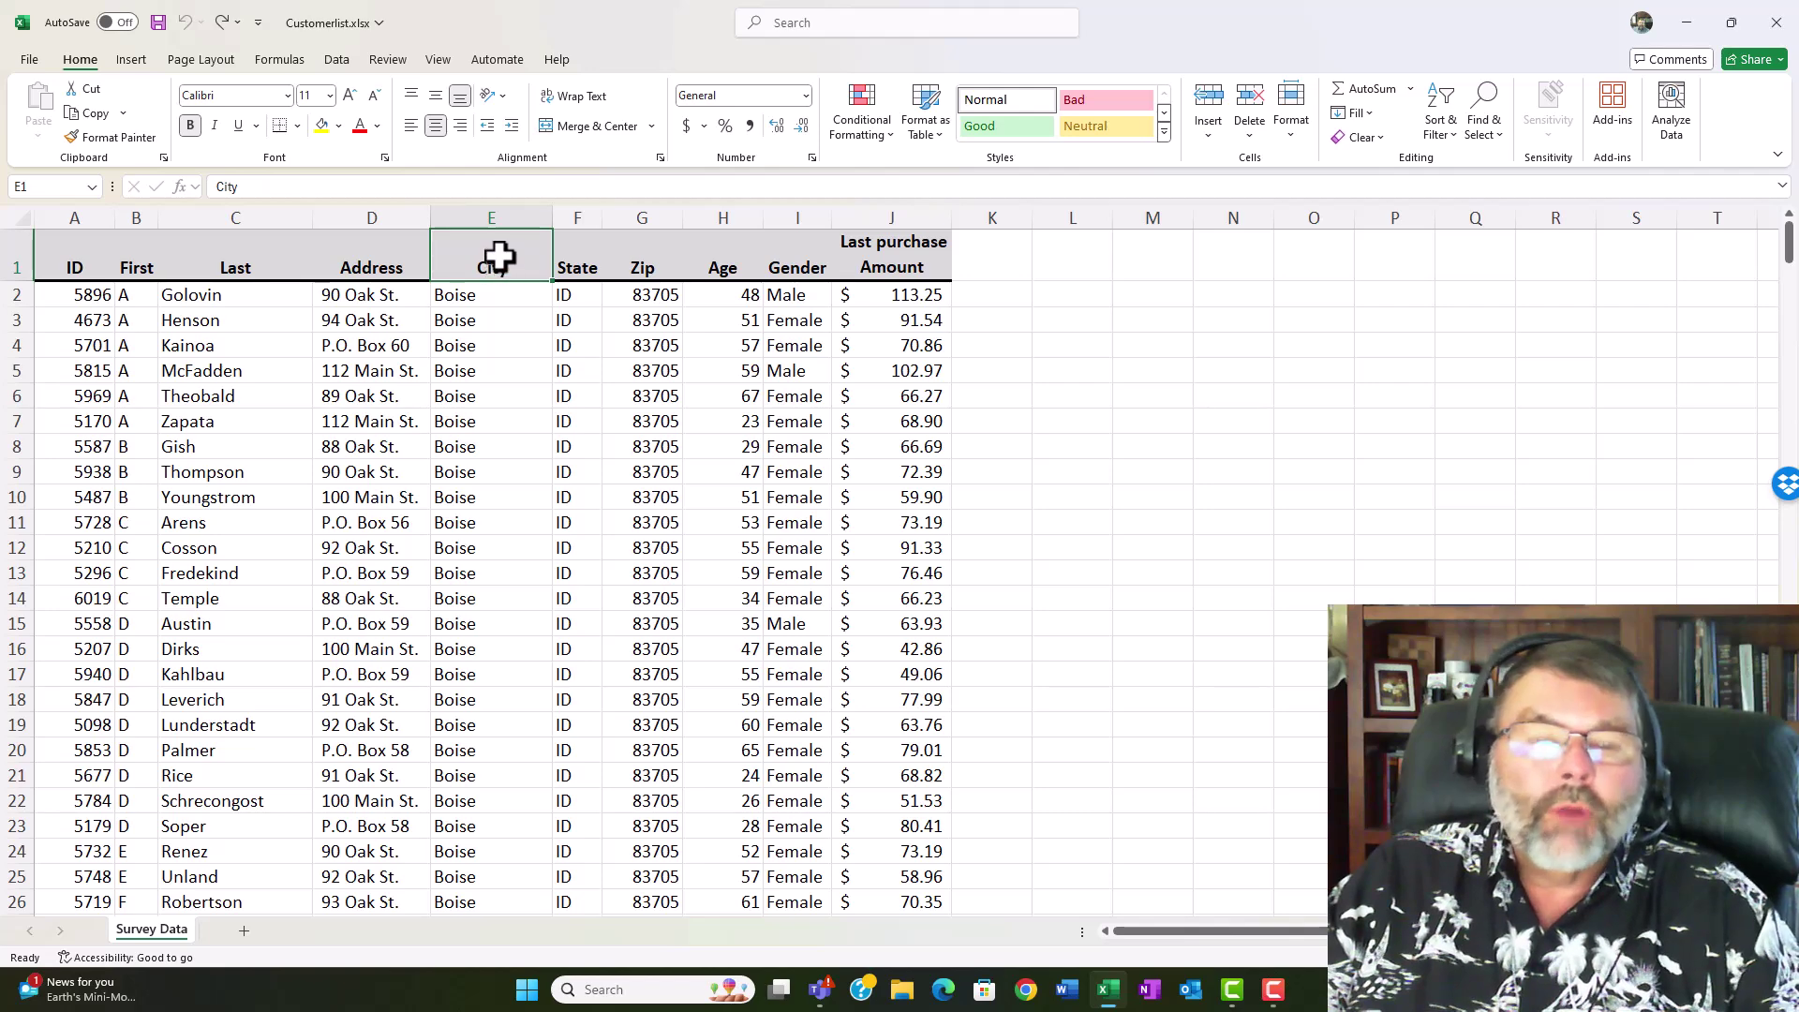
Select the row-1 header cells starting at City (E1:J1)
left_click_drag(510, 265, 879, 270)
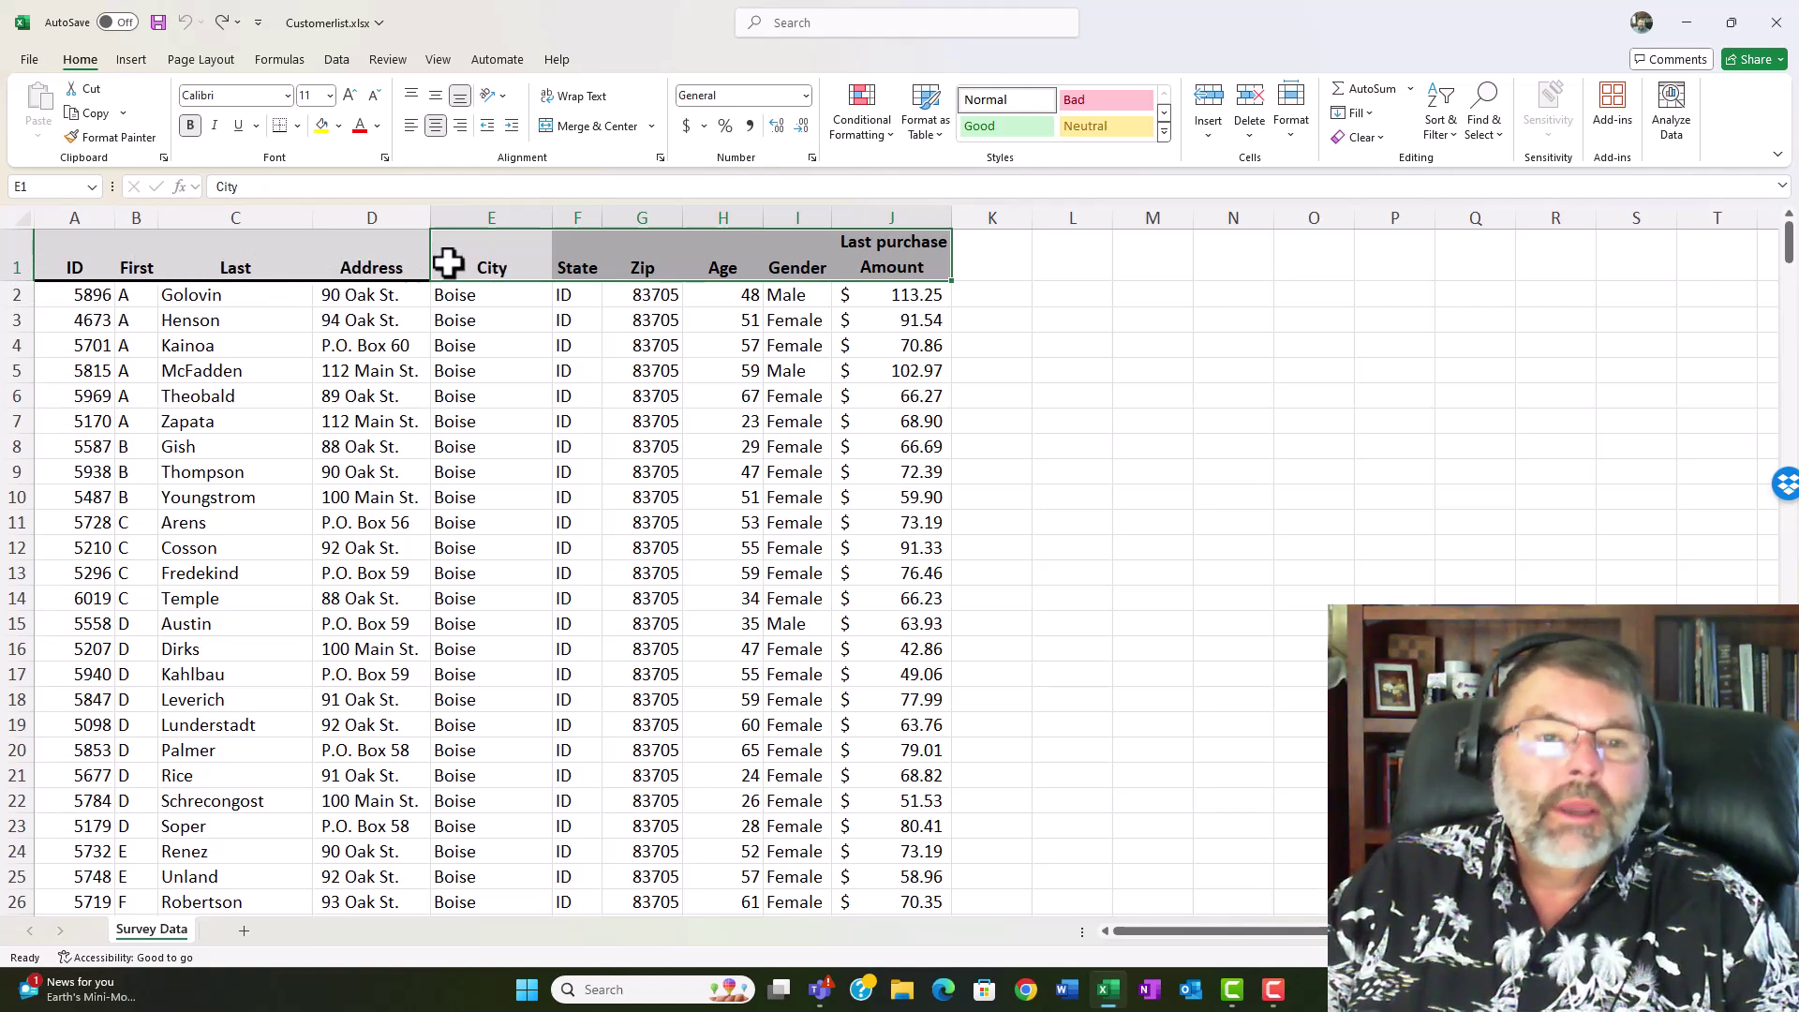
left_click_drag(484, 256, 870, 254)
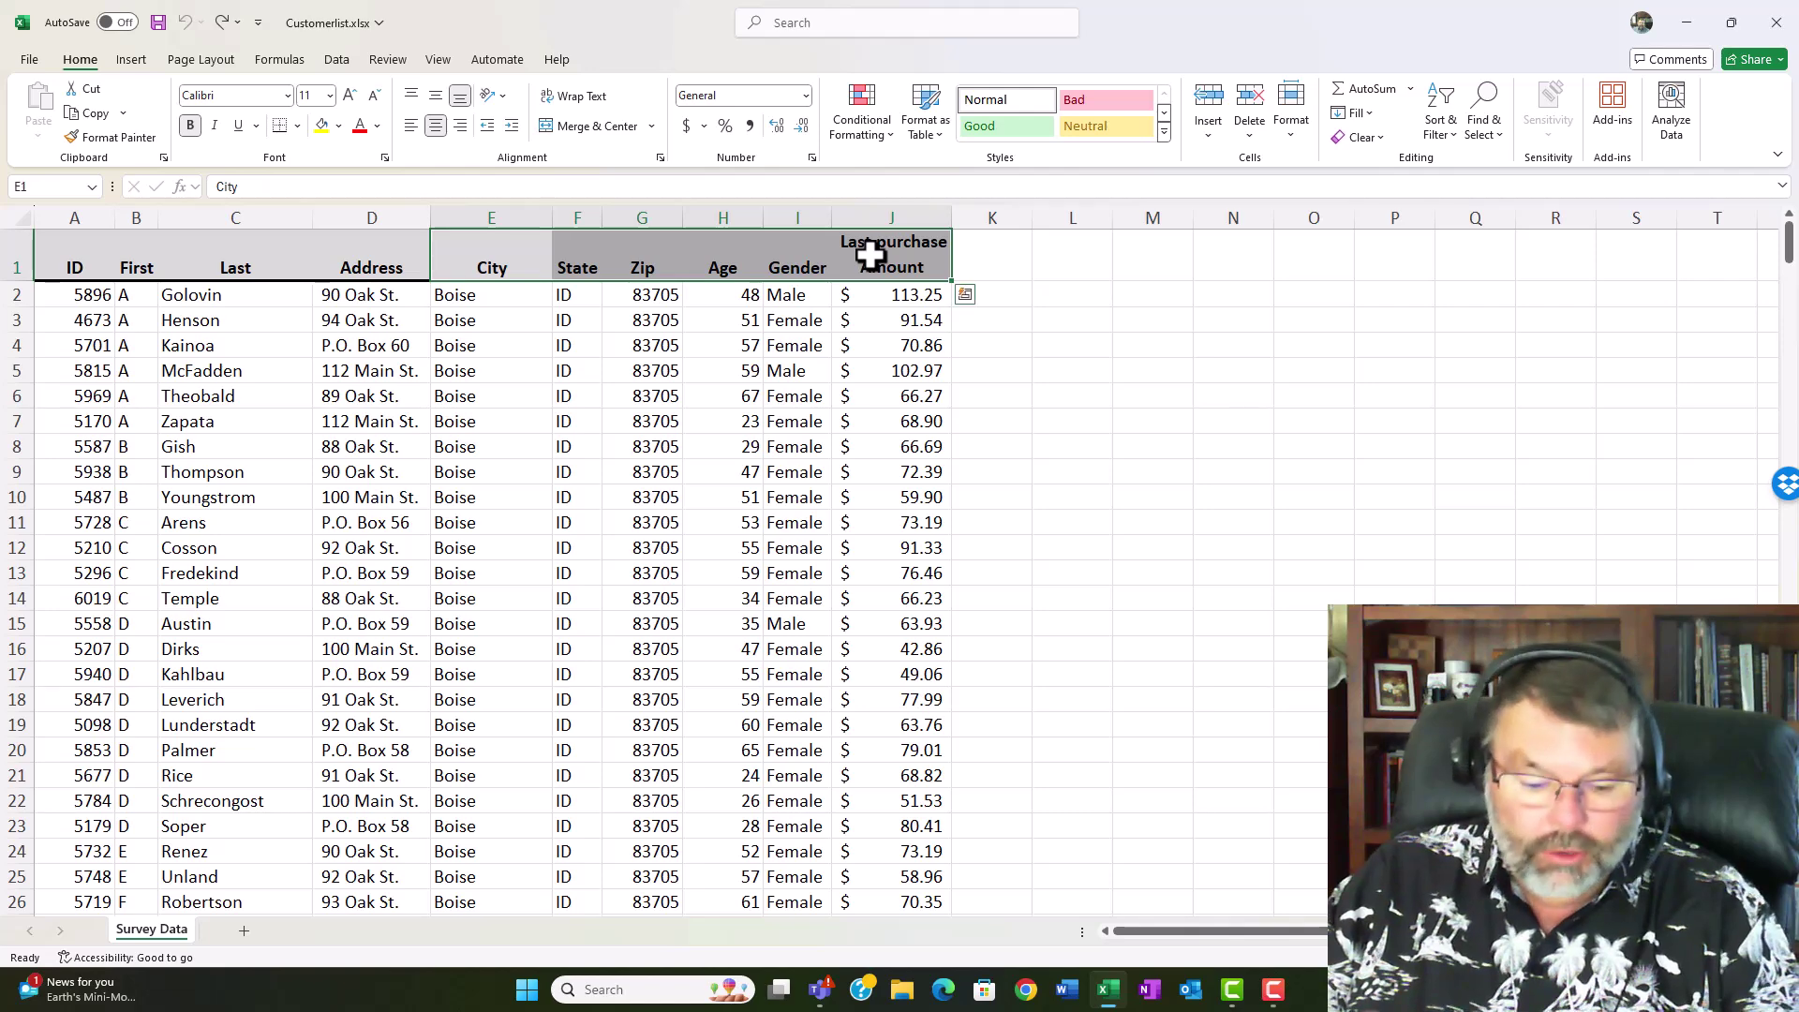
Copy the City through Last purchase Amount headers into M1:R1 as an empty criteria range
key("ctrl+c")
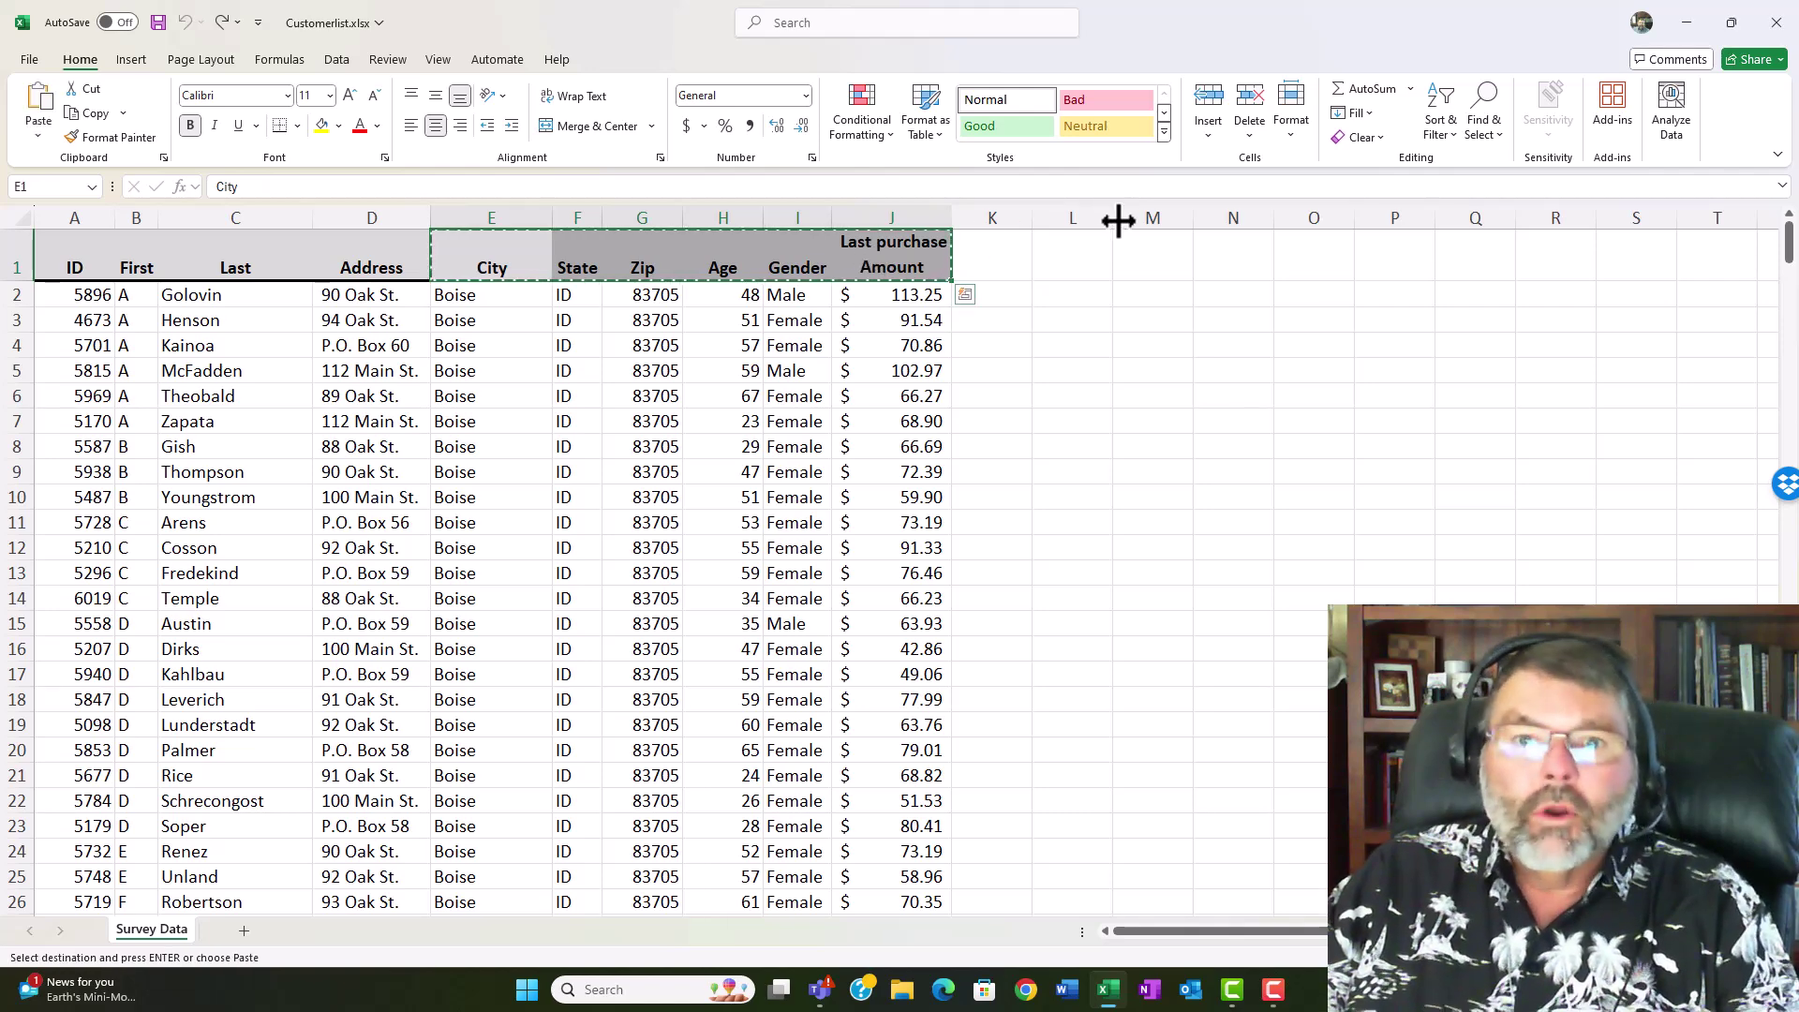
left_click(1119, 253)
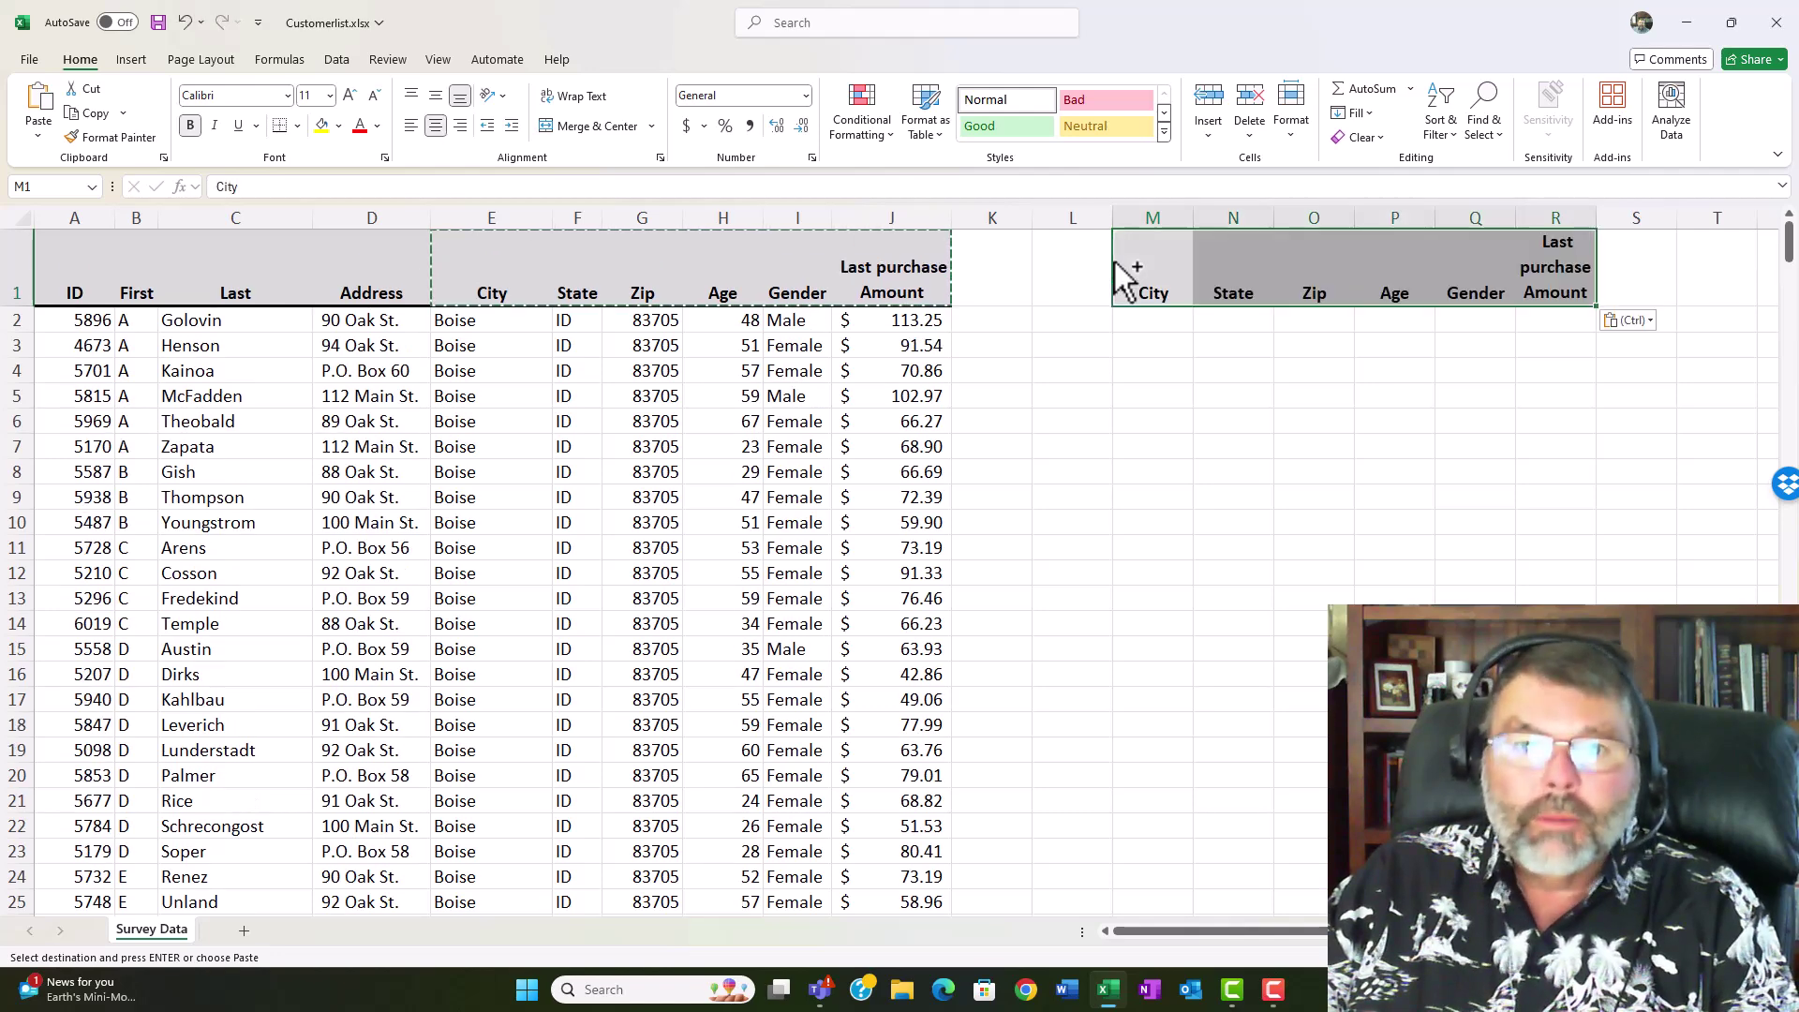
key("ctrl+v")
left_click(1135, 319)
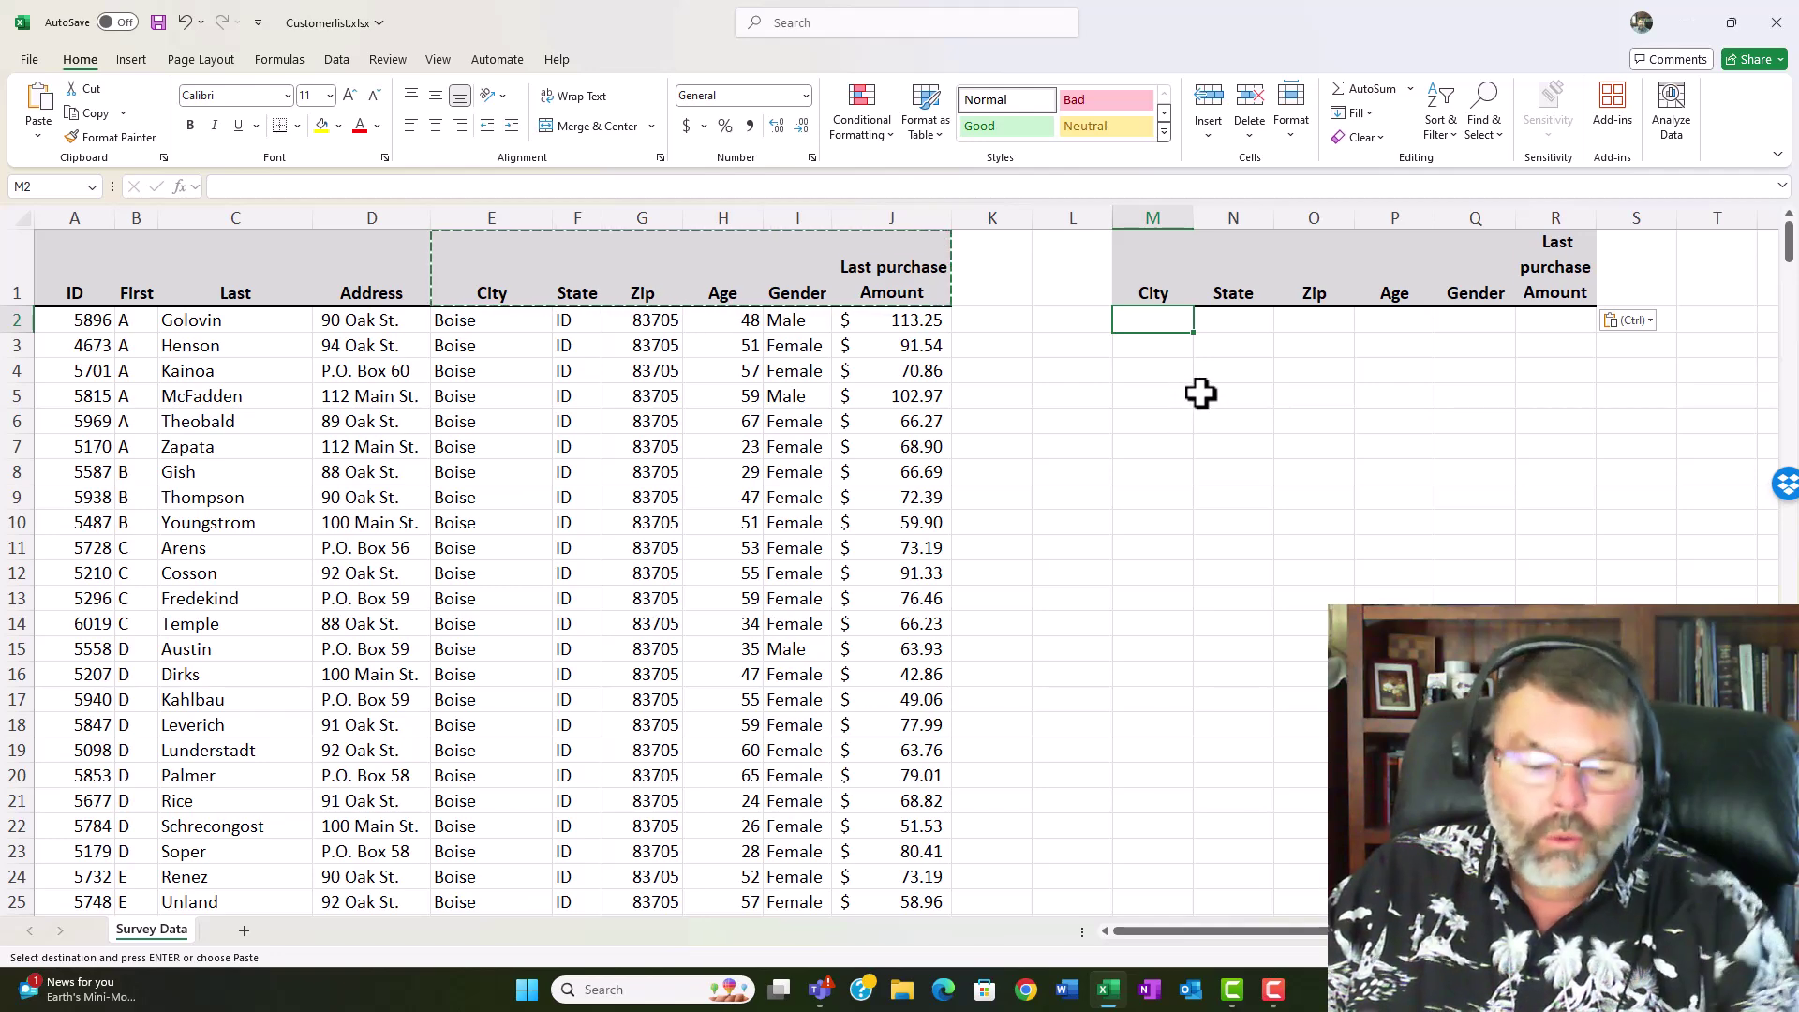
key("Escape")
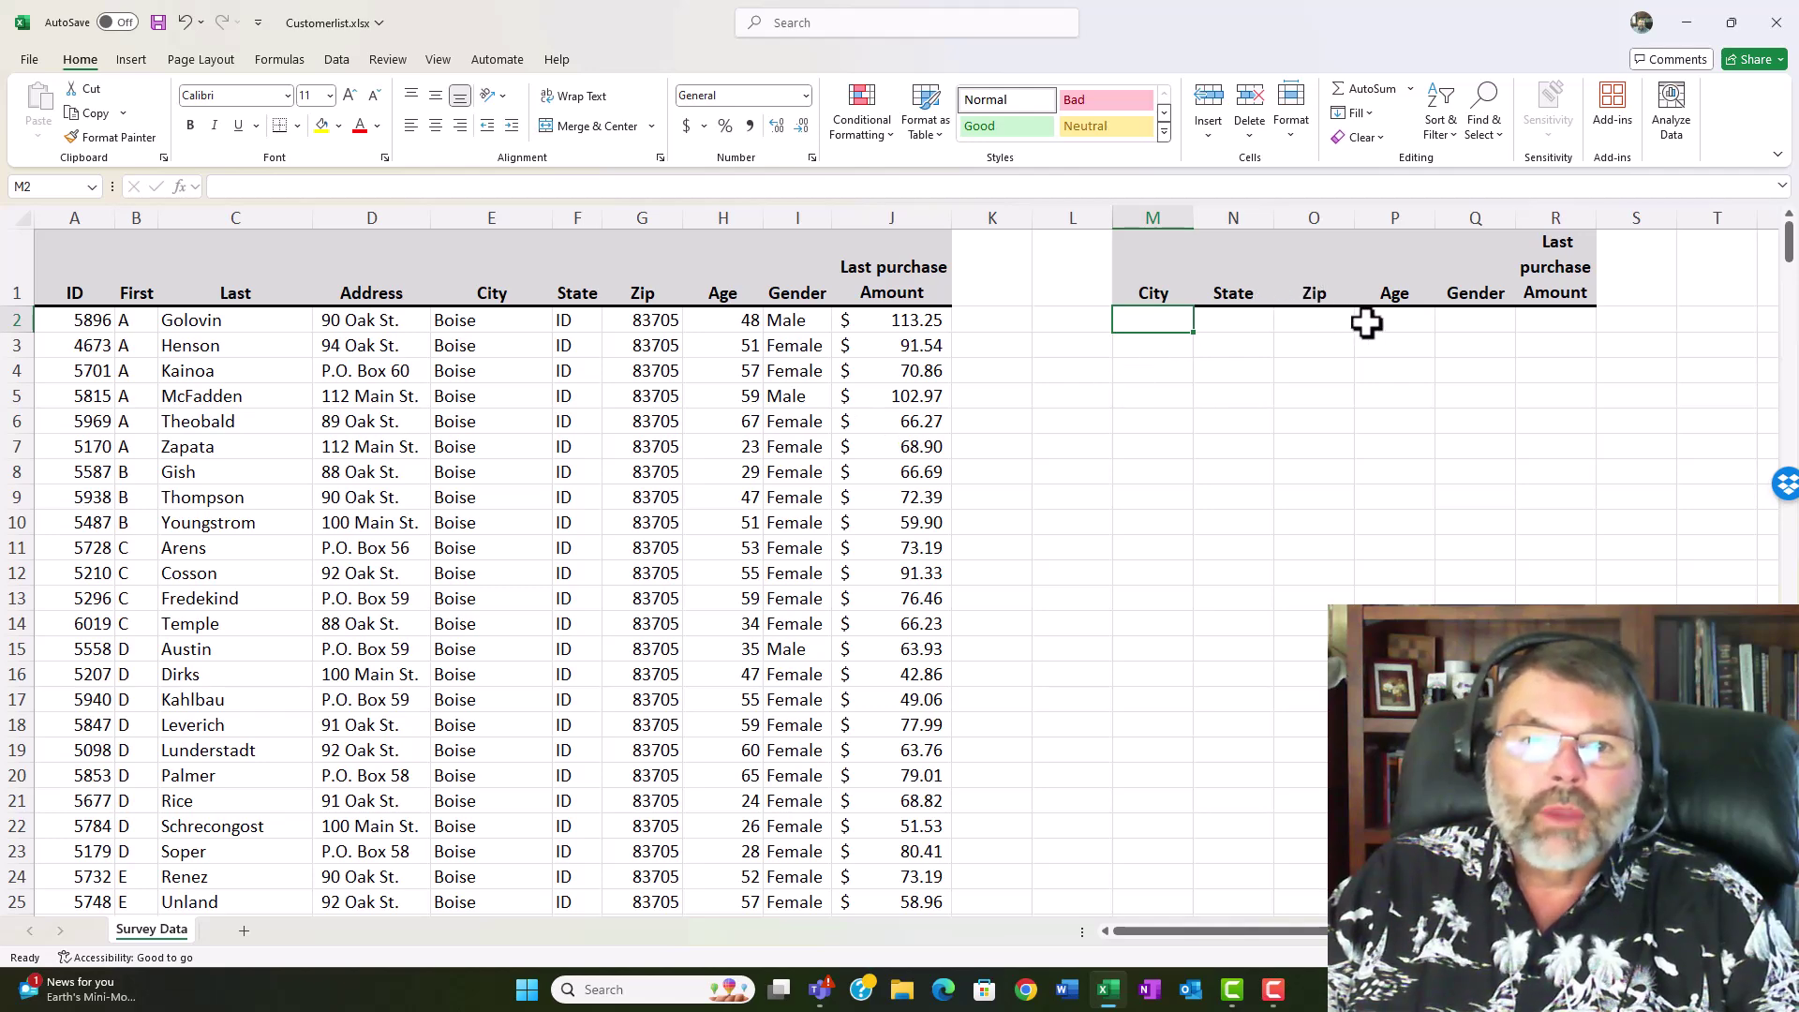
Enter 'How Many?' in L5 and 'Average Purchase' in L6, then AutoFit column L
left_click(1036, 395)
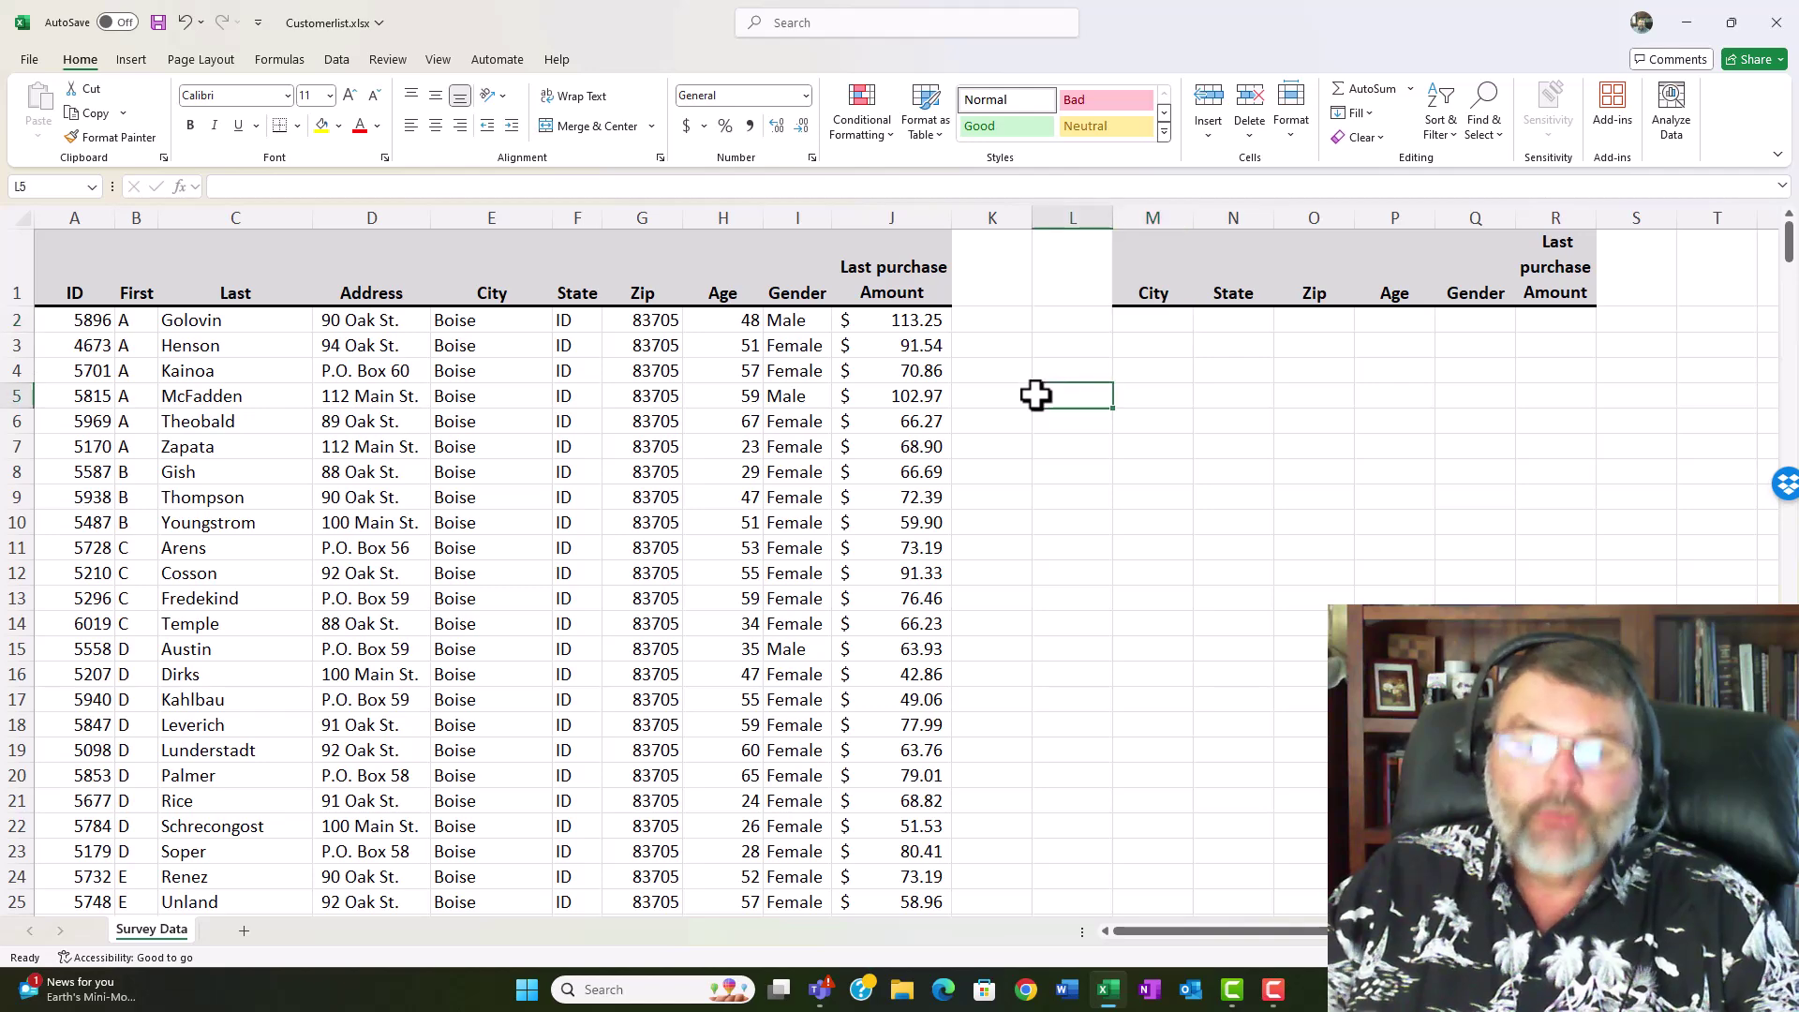
type("How Many")
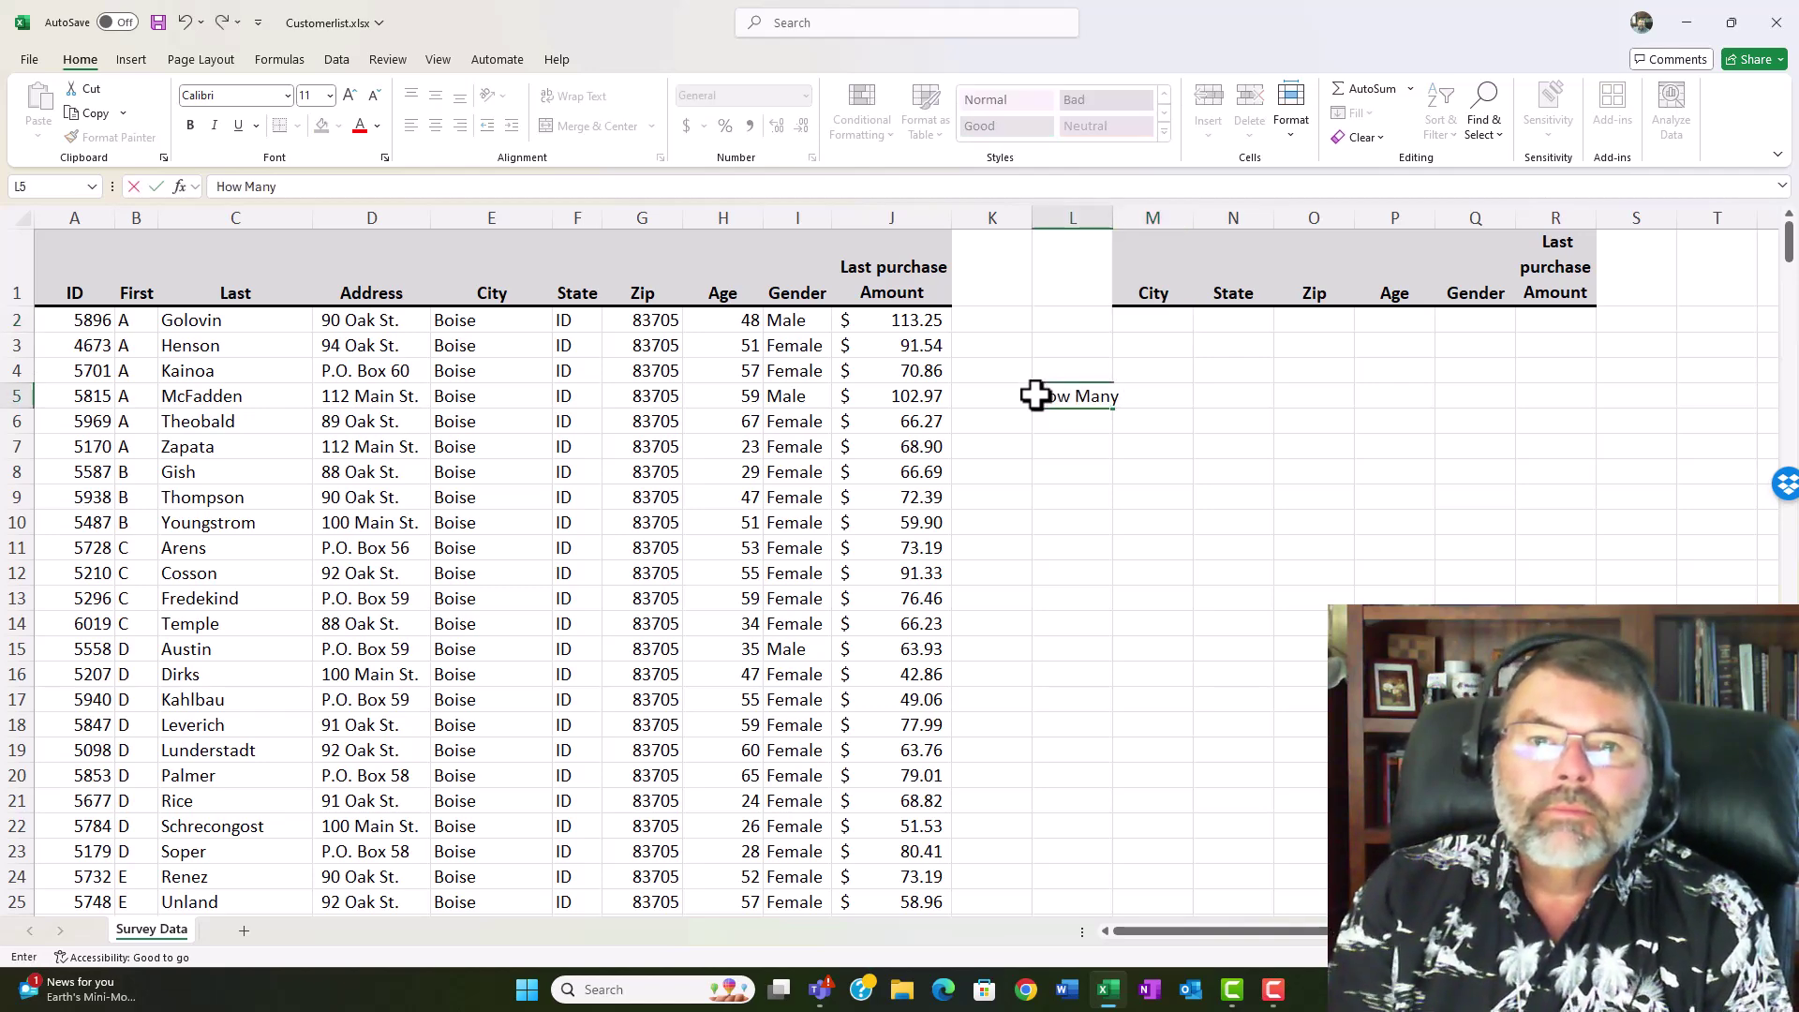
key("Return")
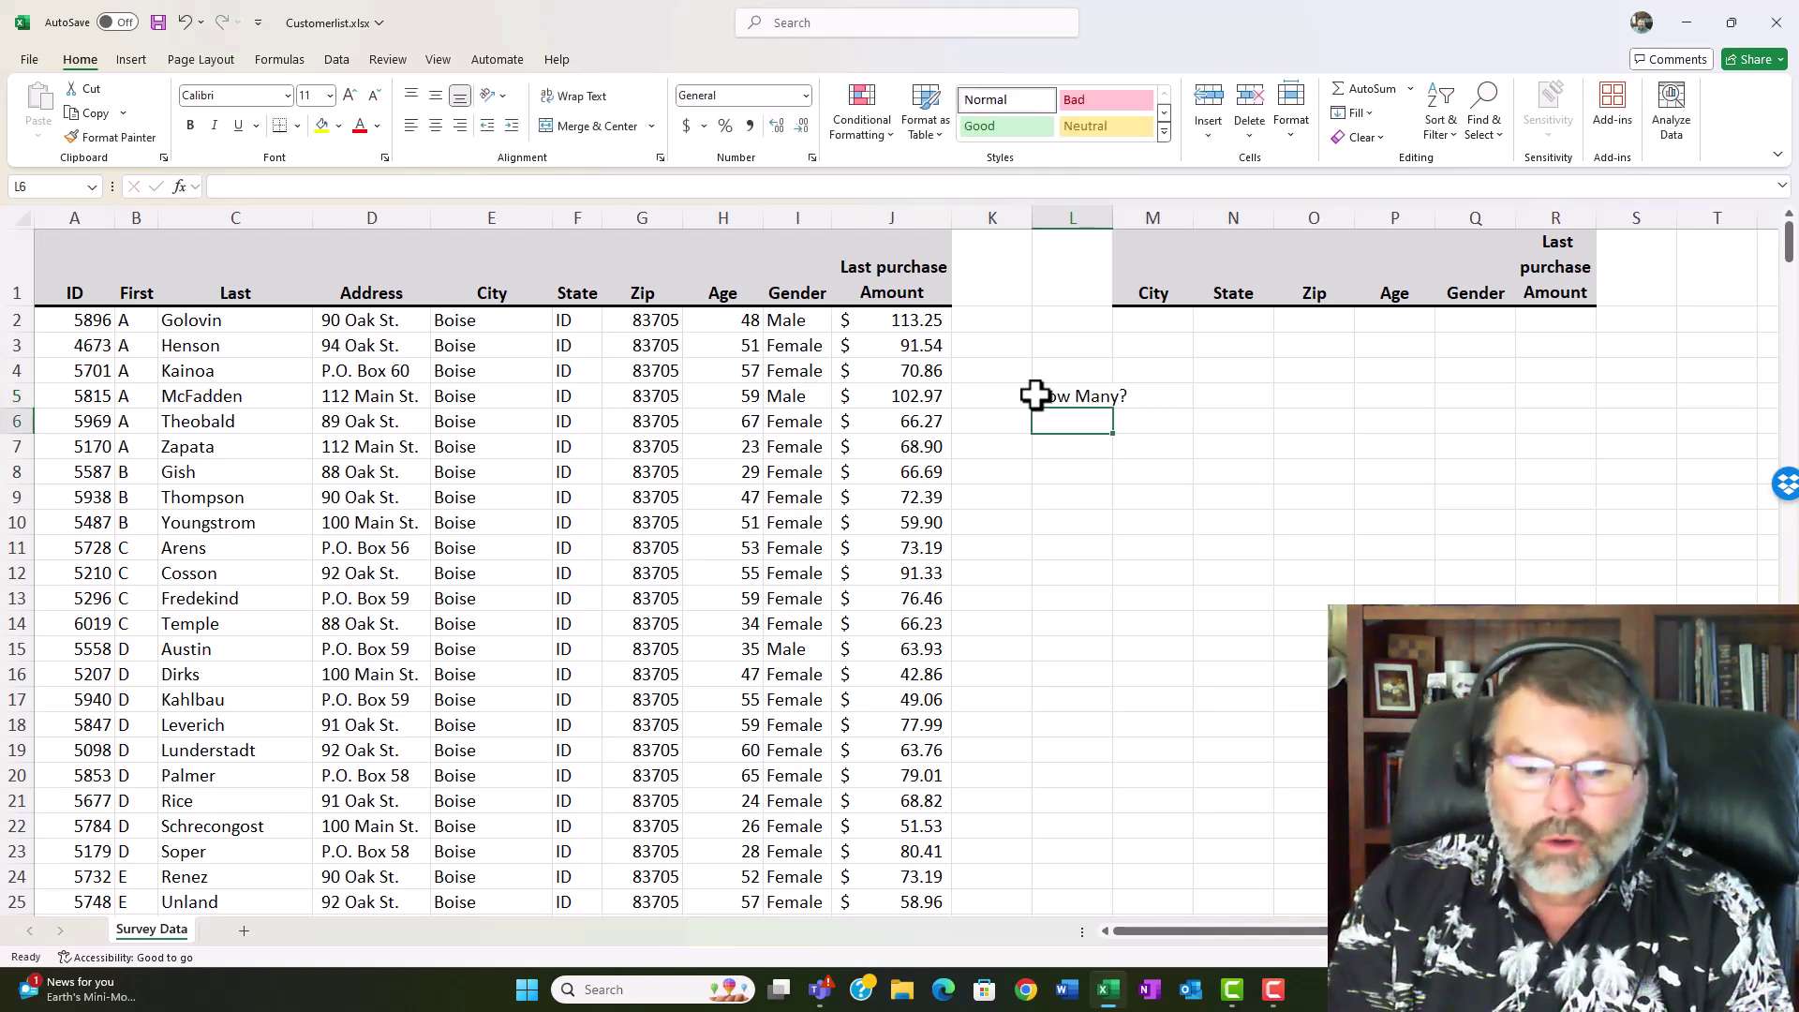
type("Avera")
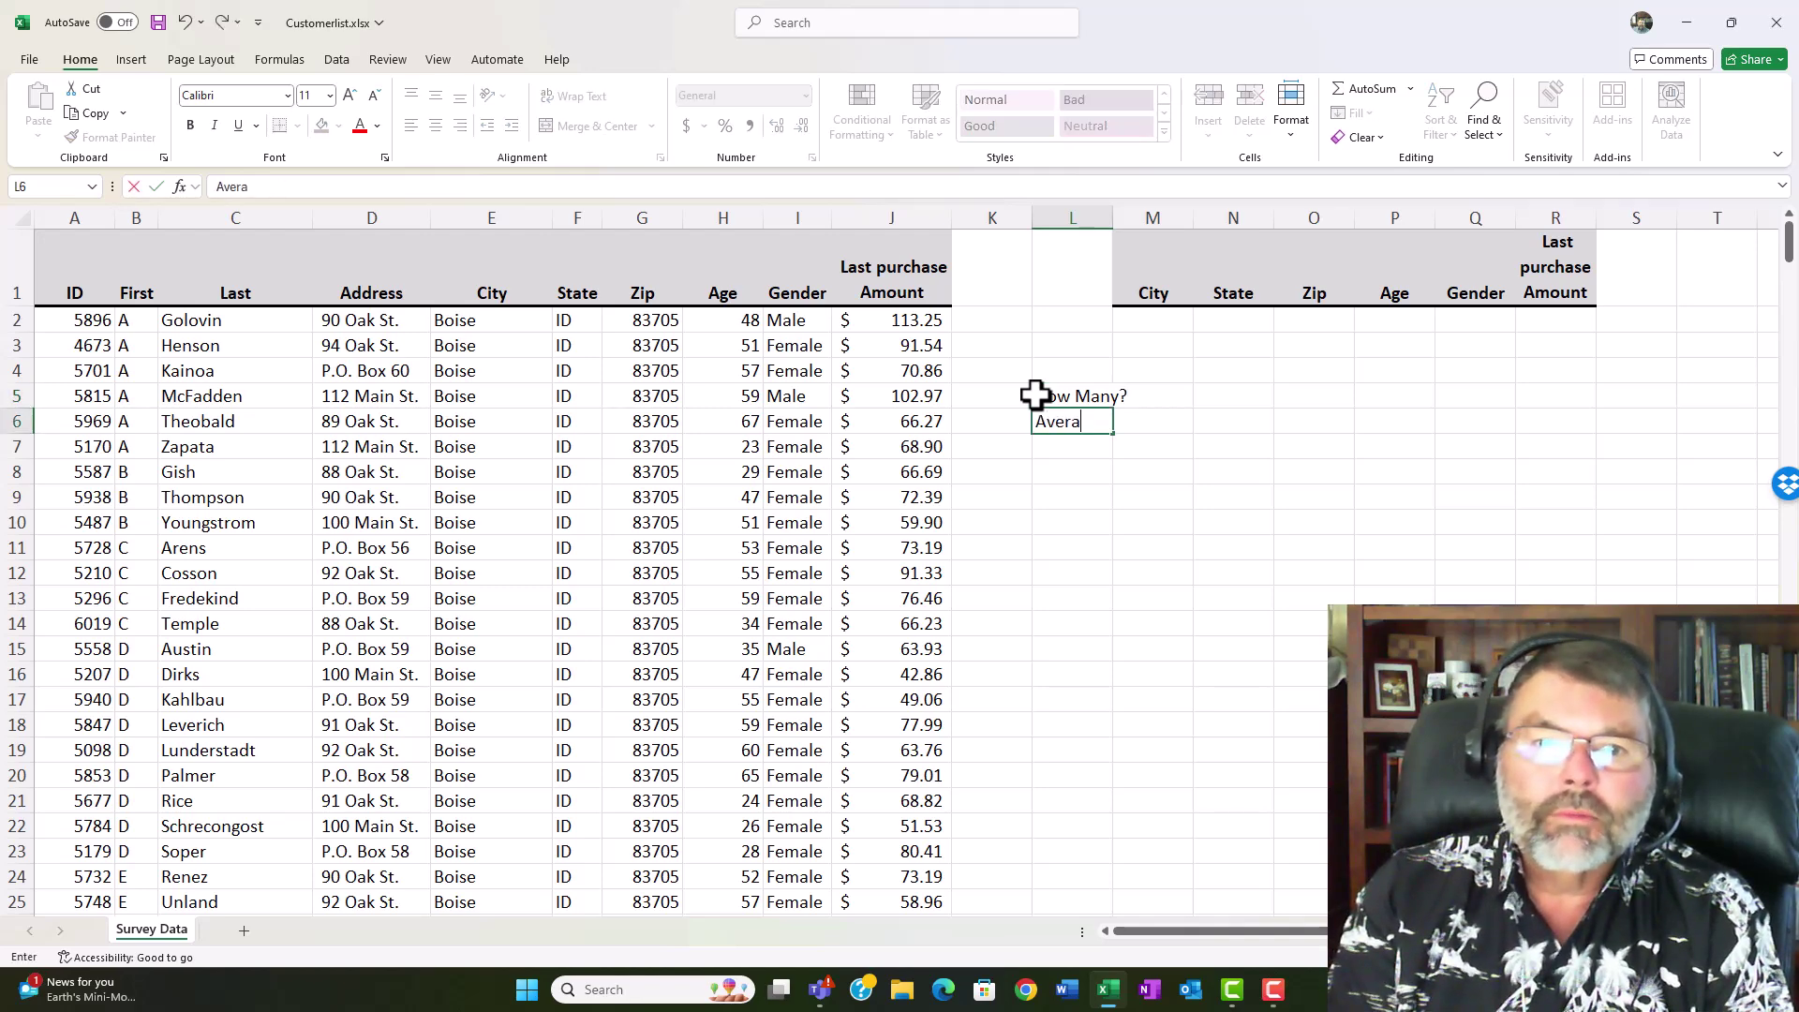
type("ge Purcha")
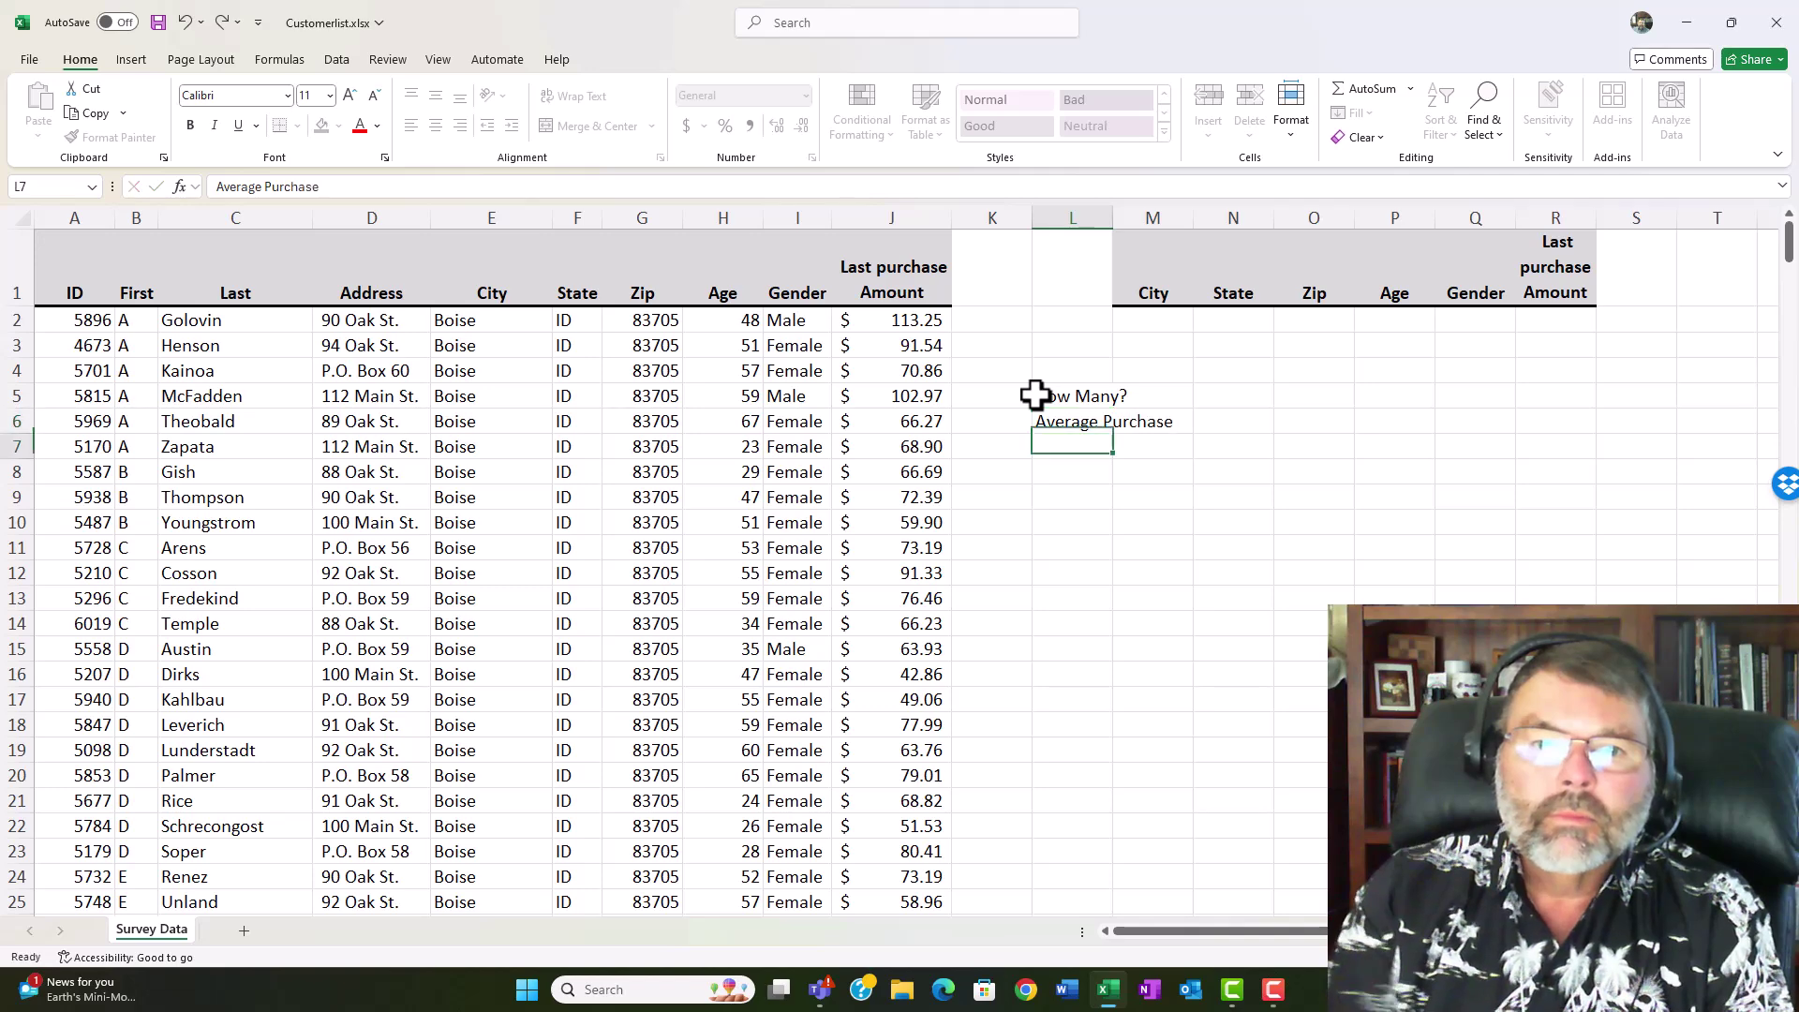
type("se")
key("Return")
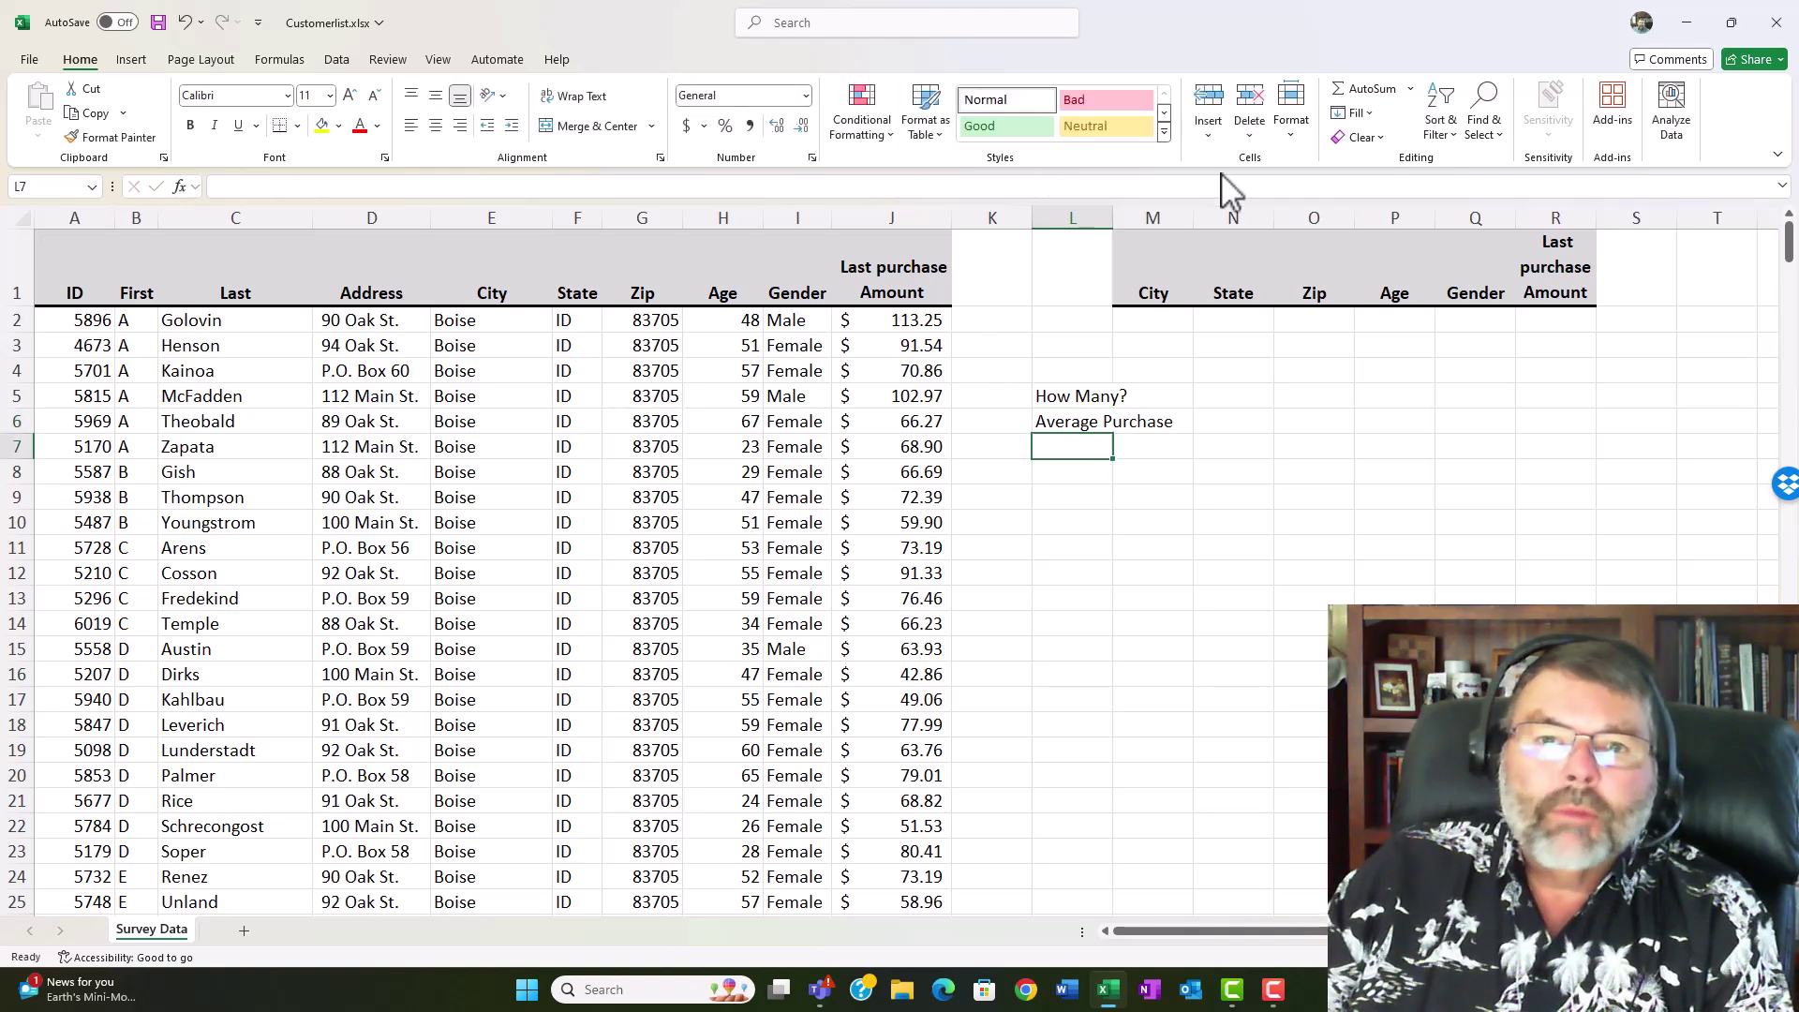
double_click(1112, 218)
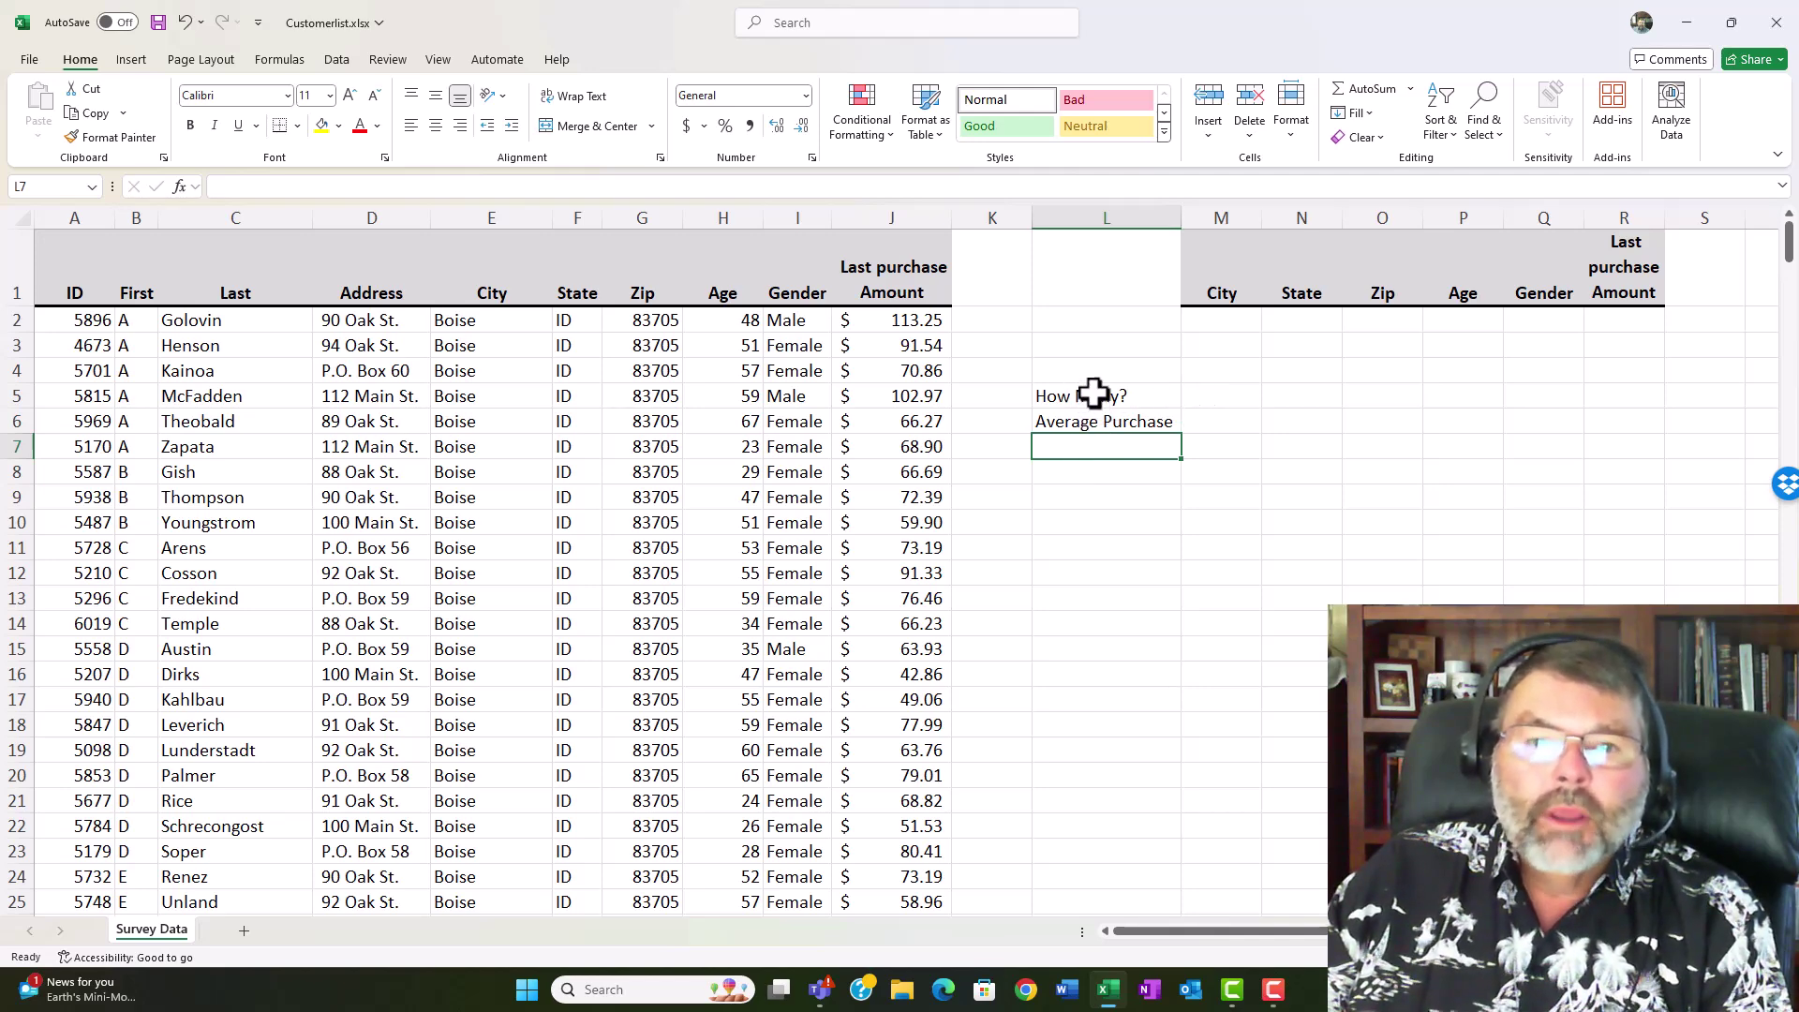
Select cell M5 and show the AutoSum function choices
left_click(1229, 392)
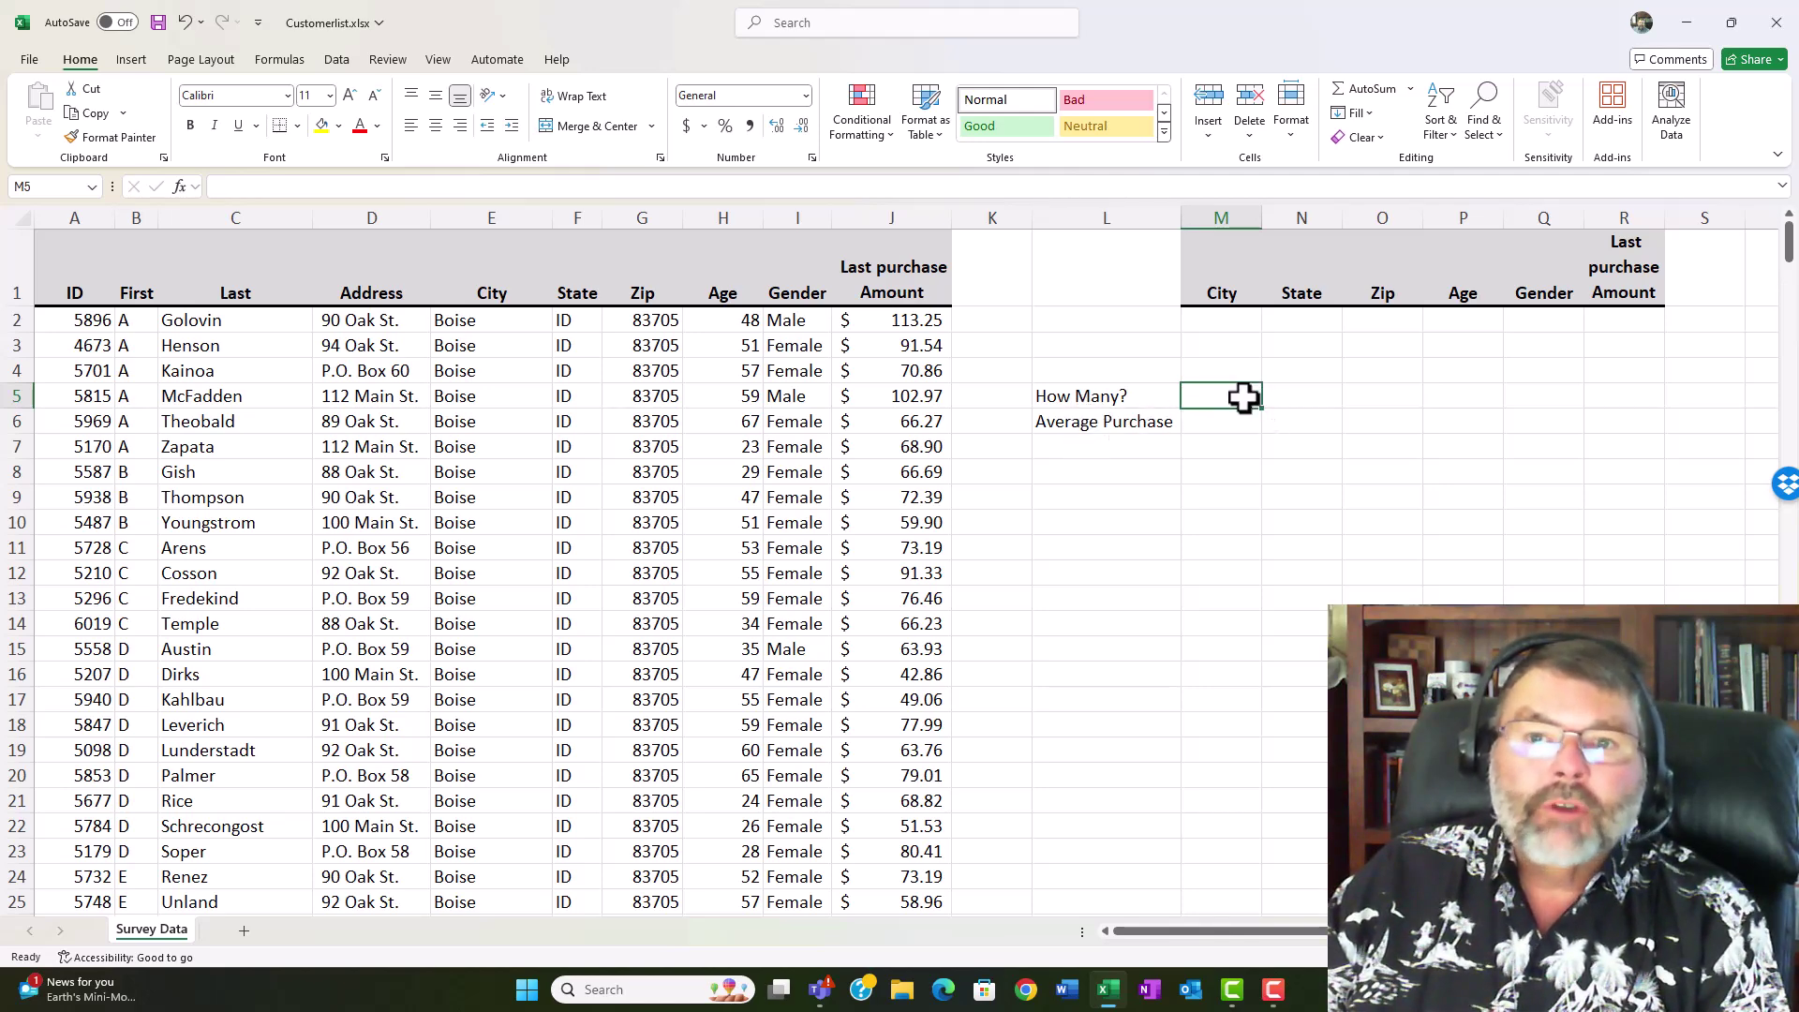
left_click(1410, 89)
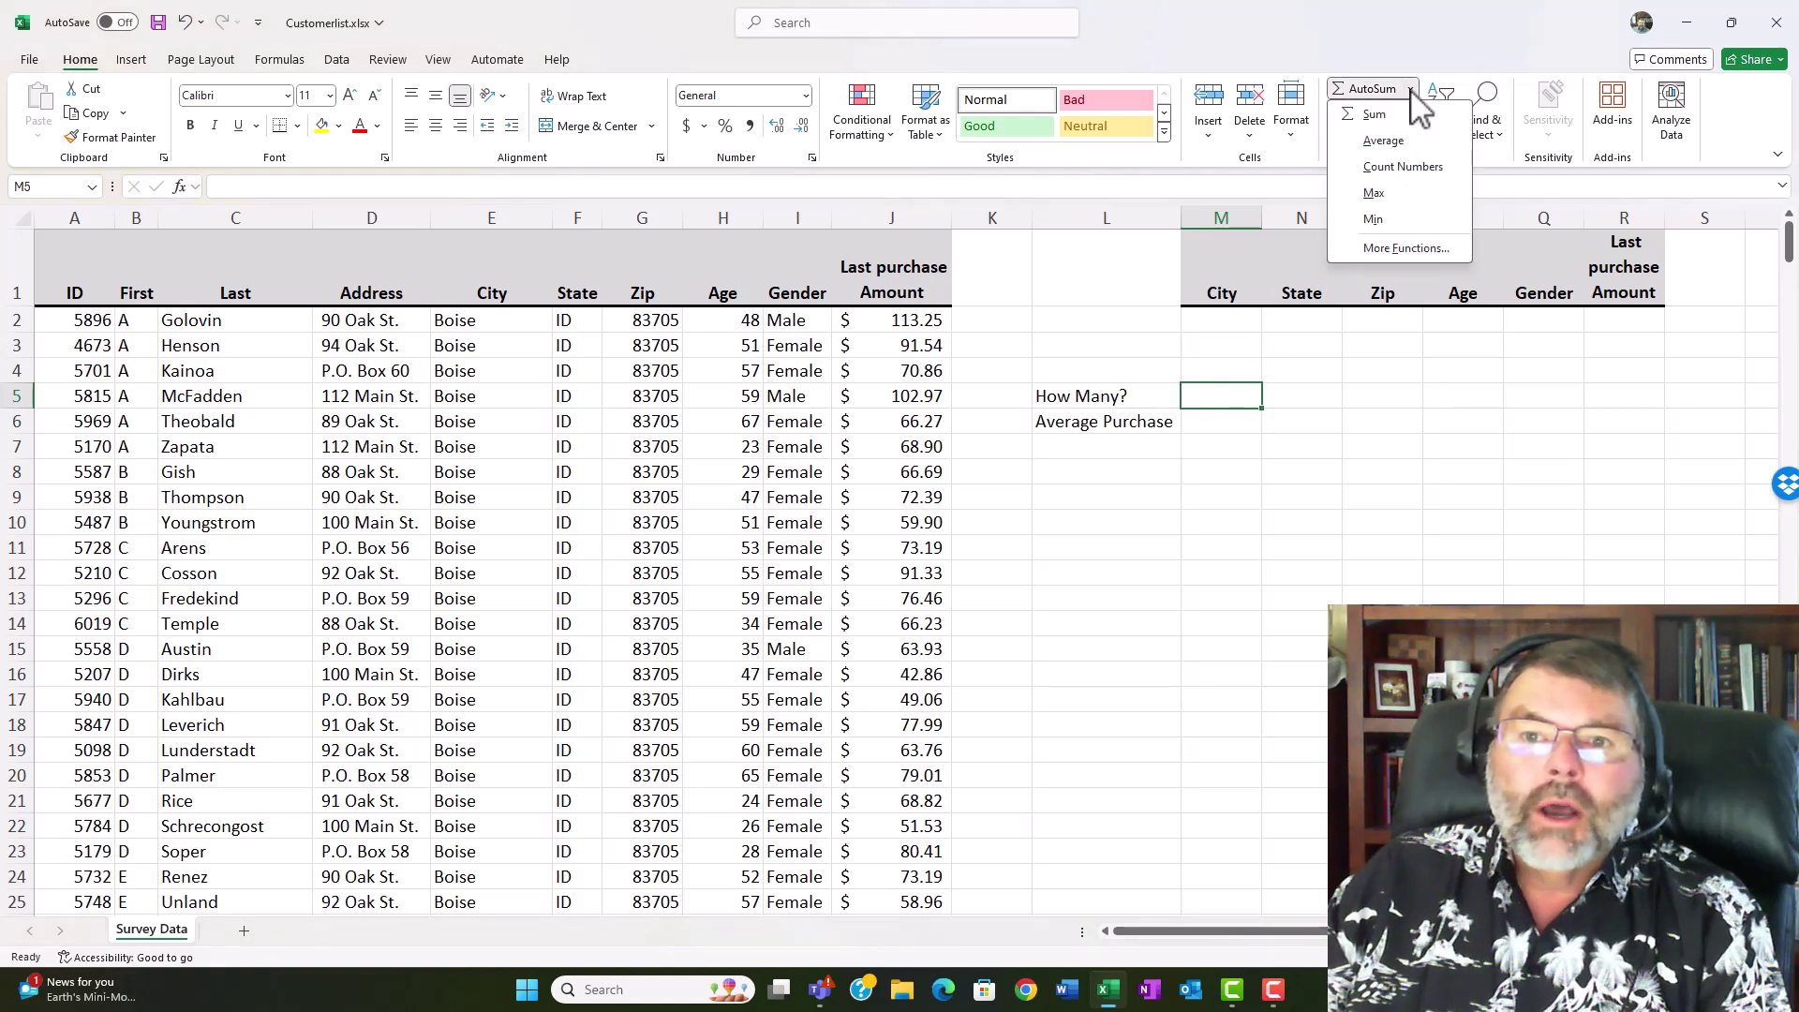
Insert the DCOUNT function from the Database category into cell M5
left_click(1366, 249)
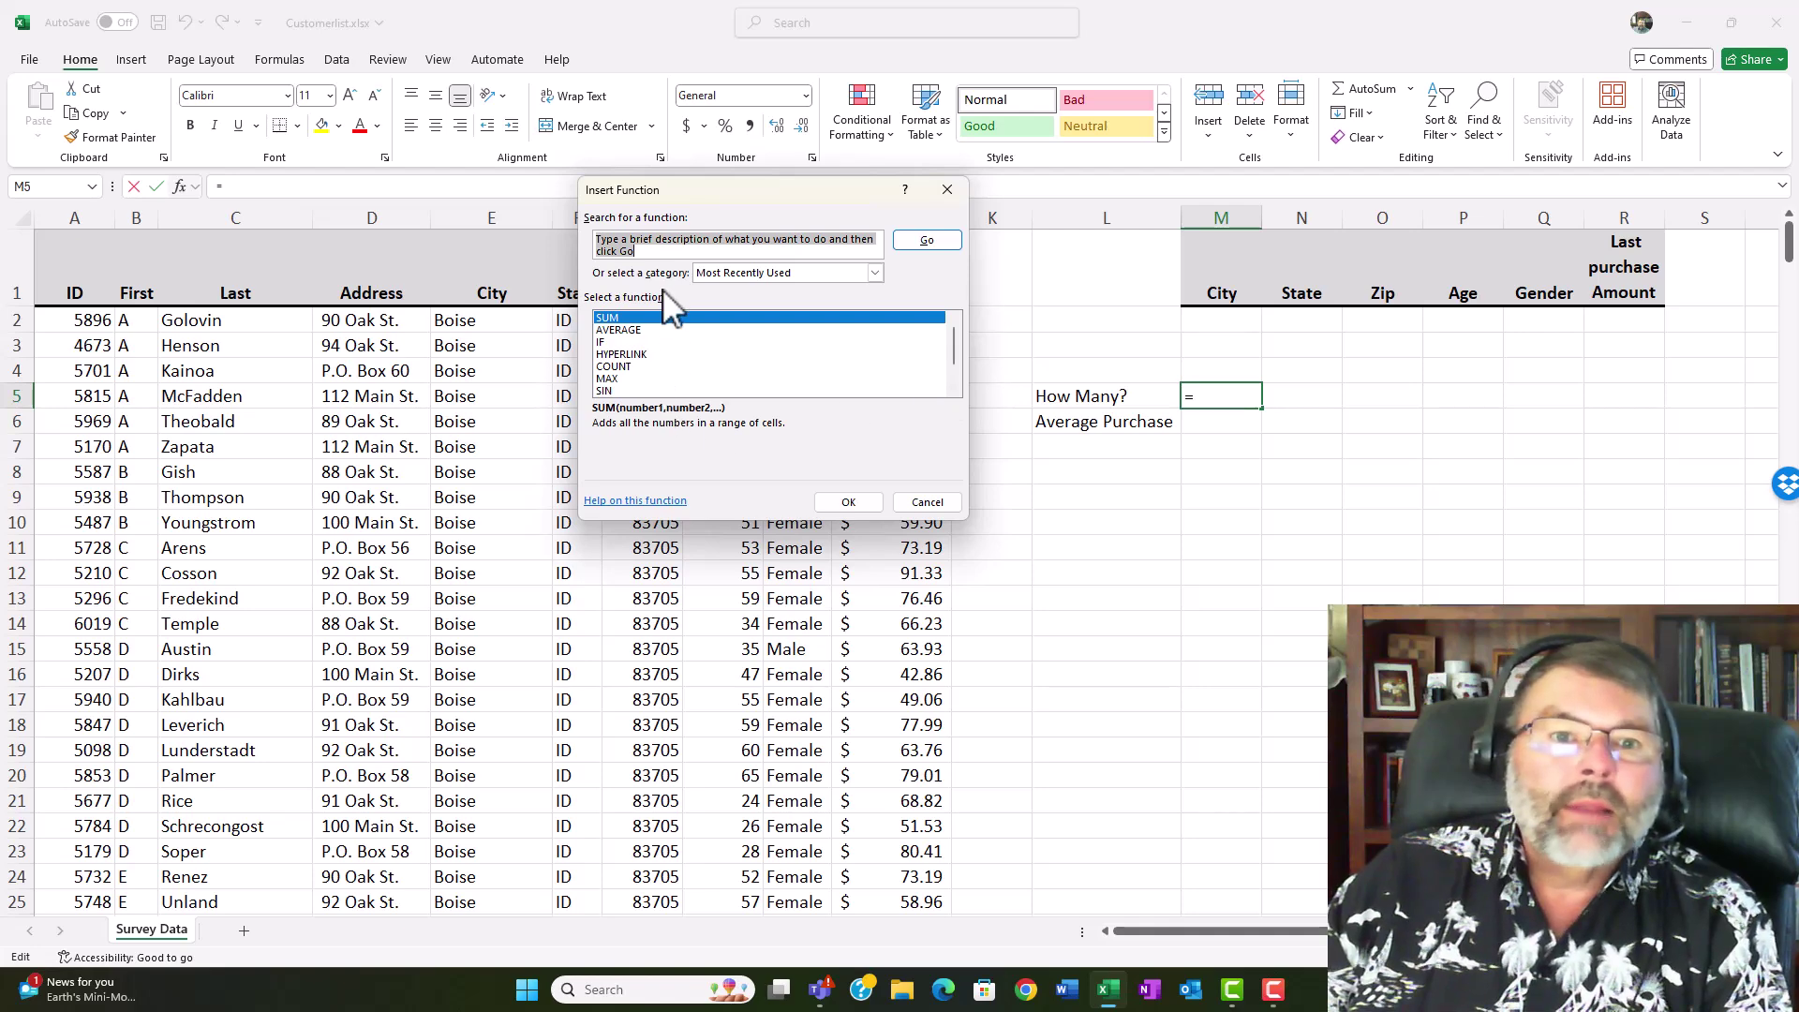
left_click(800, 274)
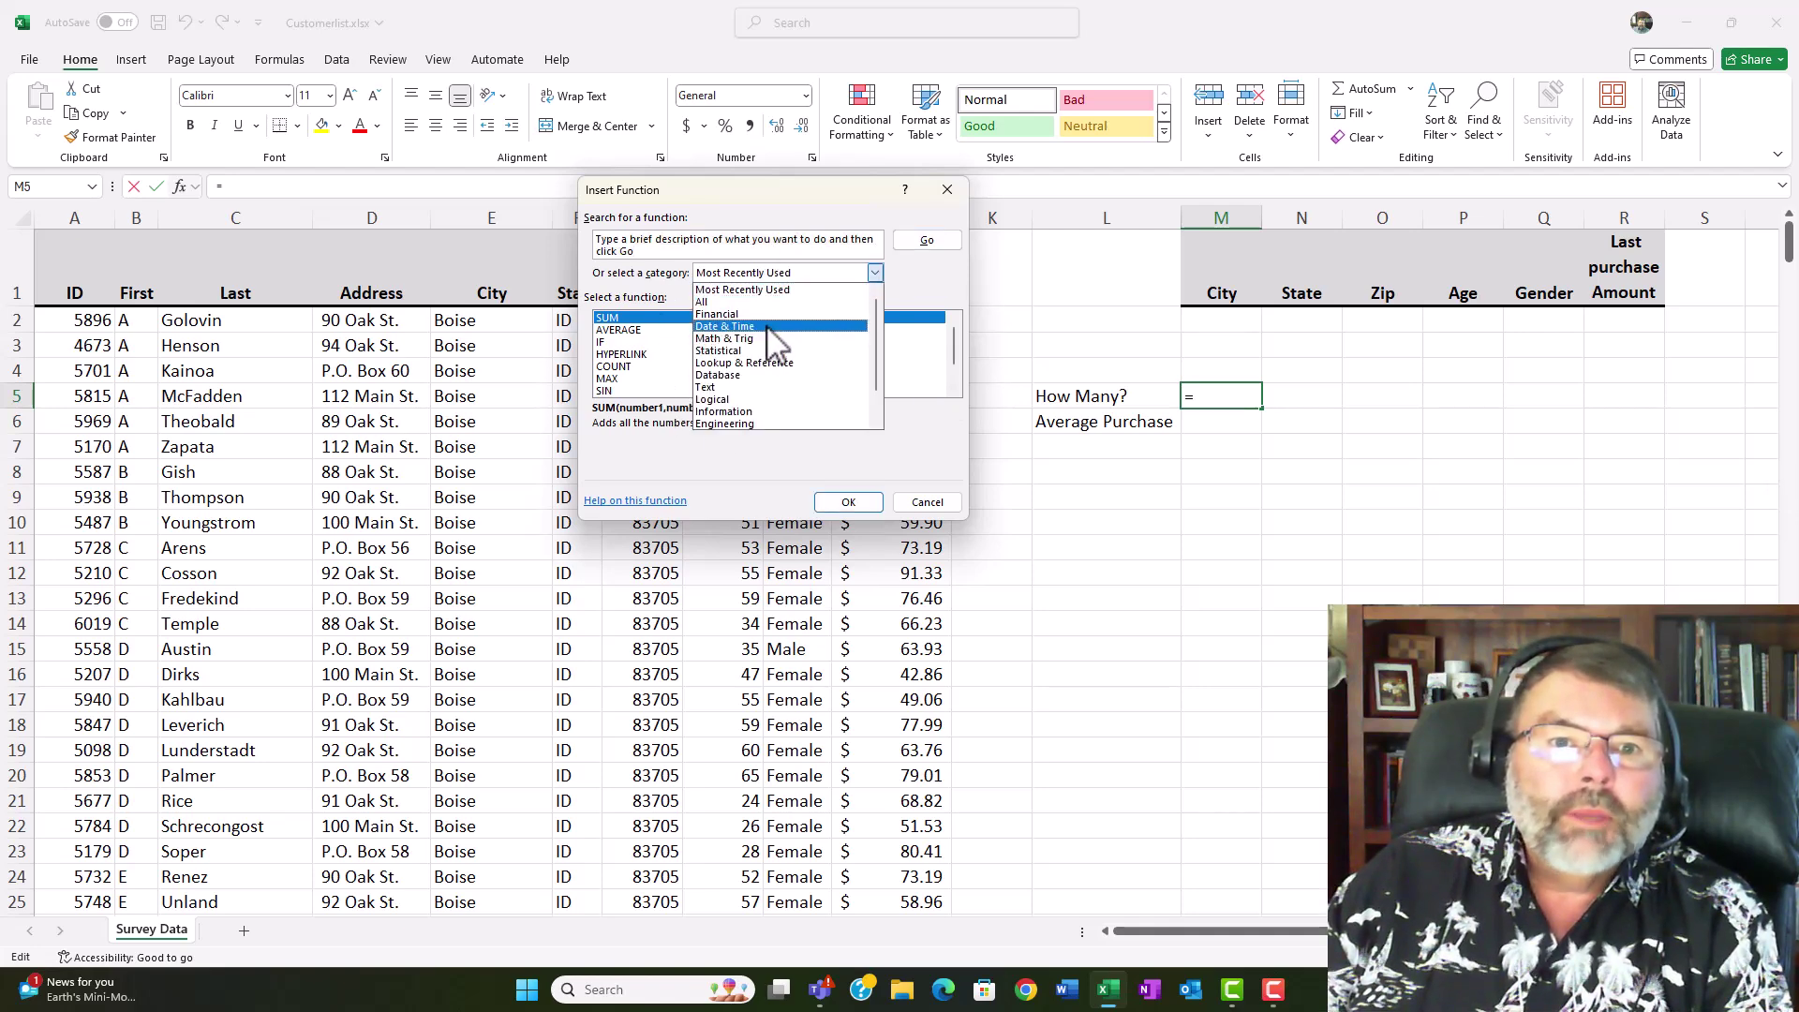
left_click(738, 375)
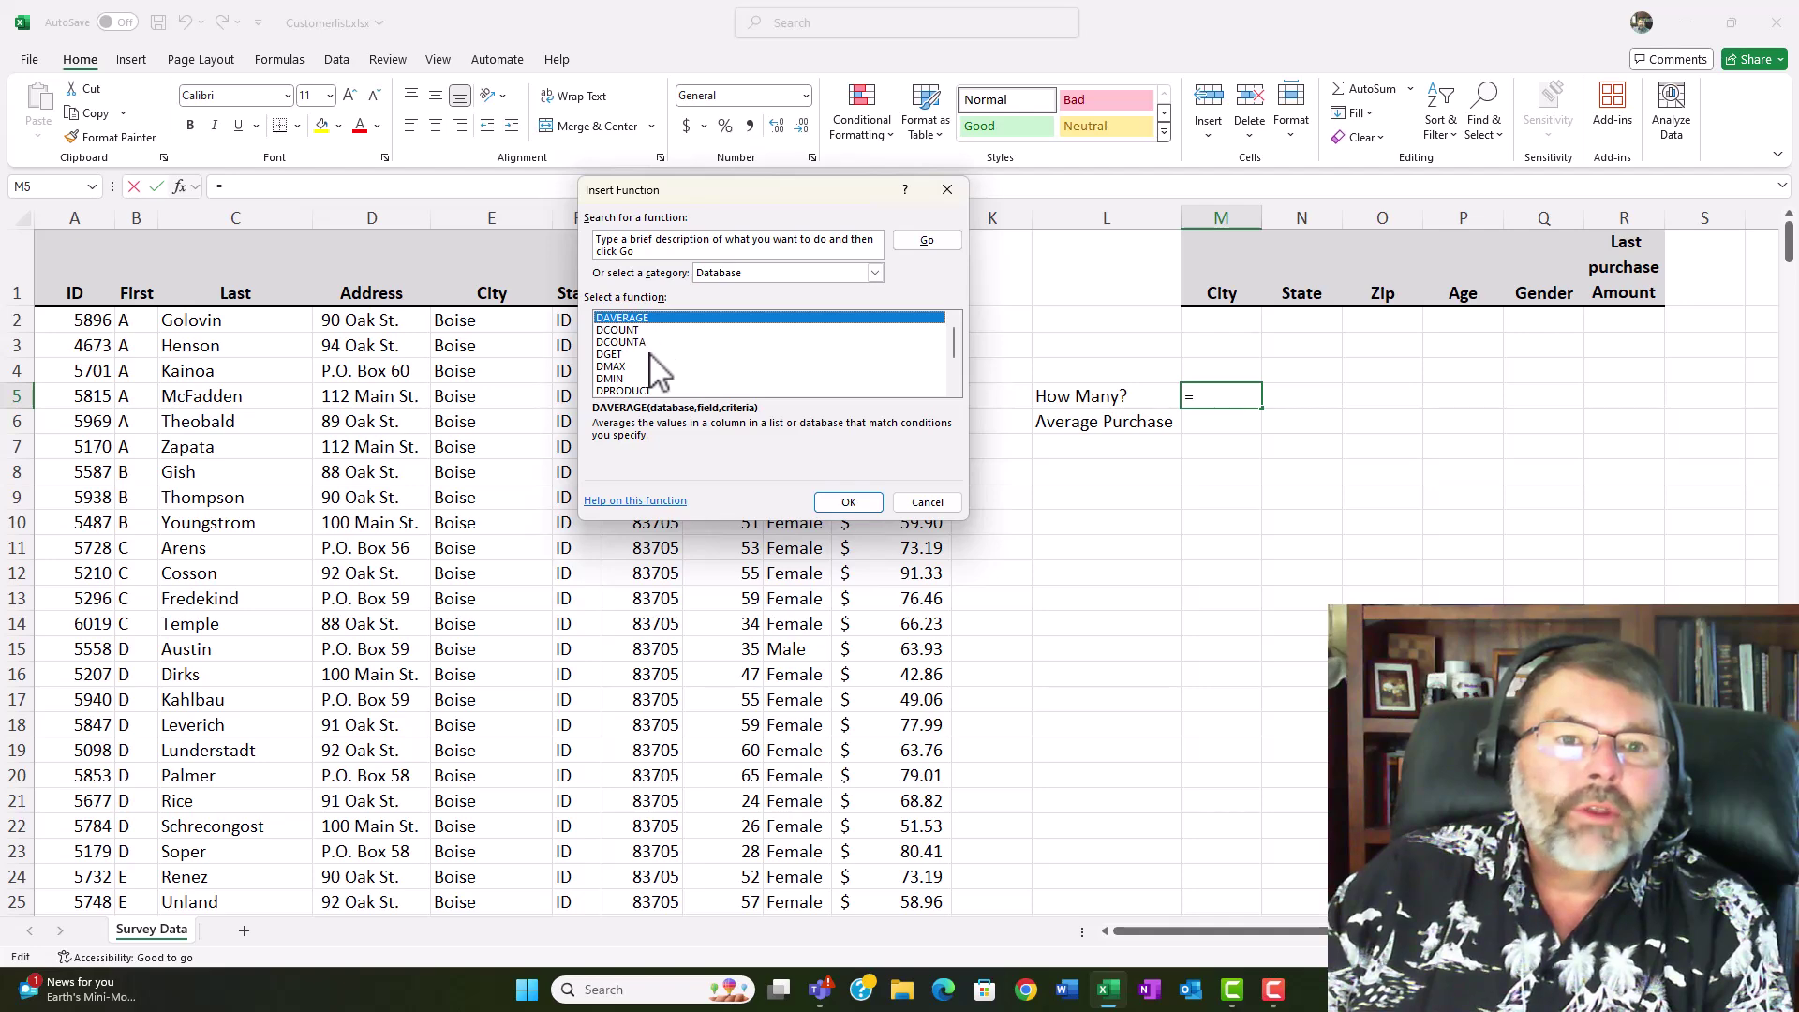
scroll(663, 376, "down", 1)
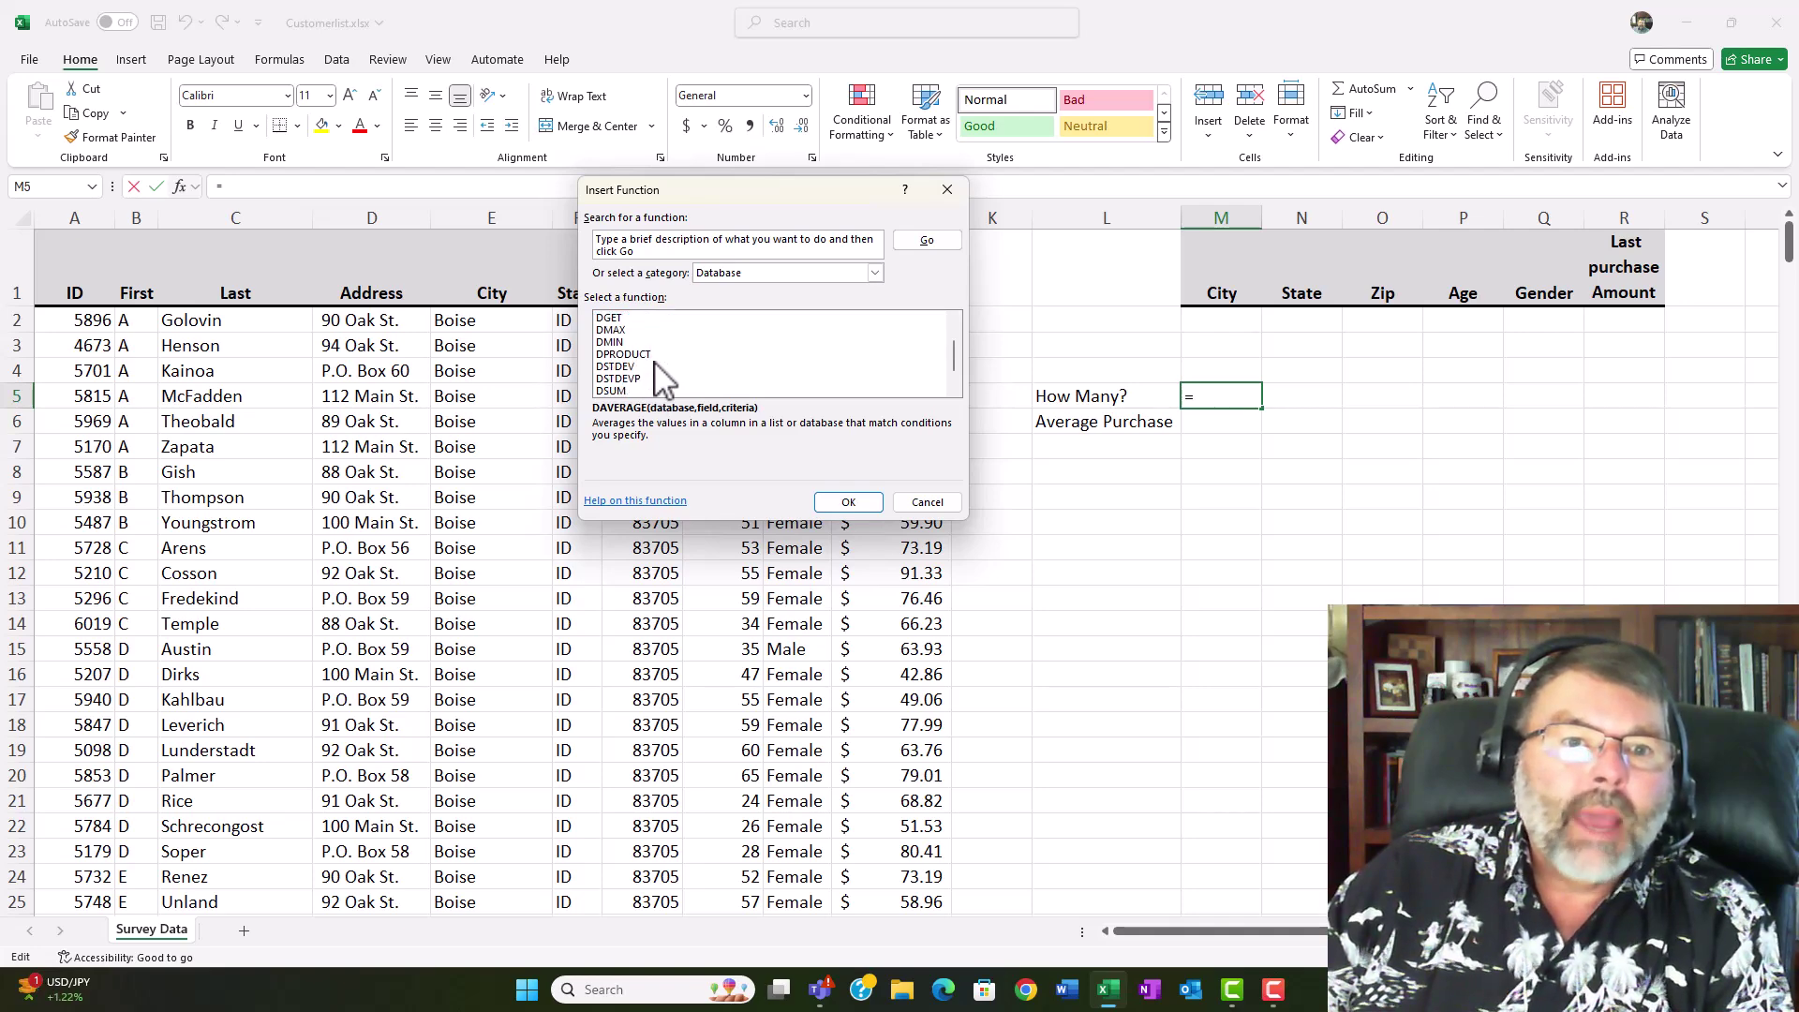
scroll(662, 377, "up", 1)
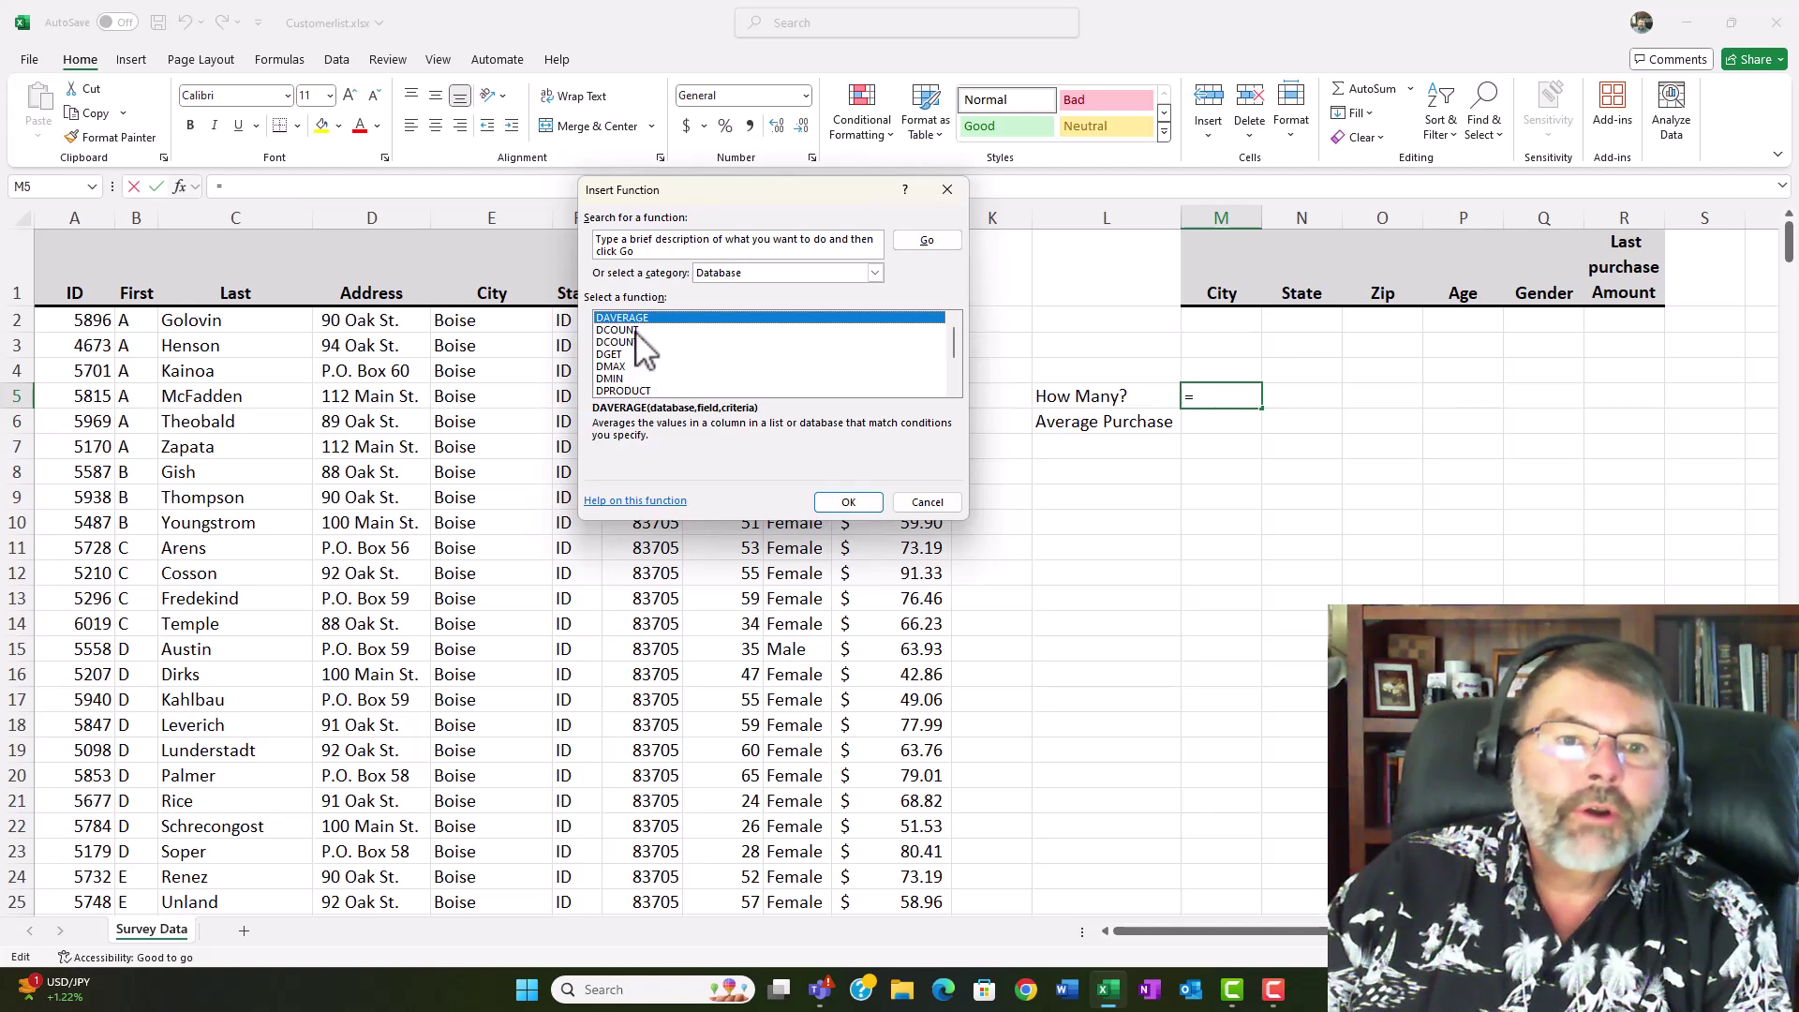
left_click(637, 331)
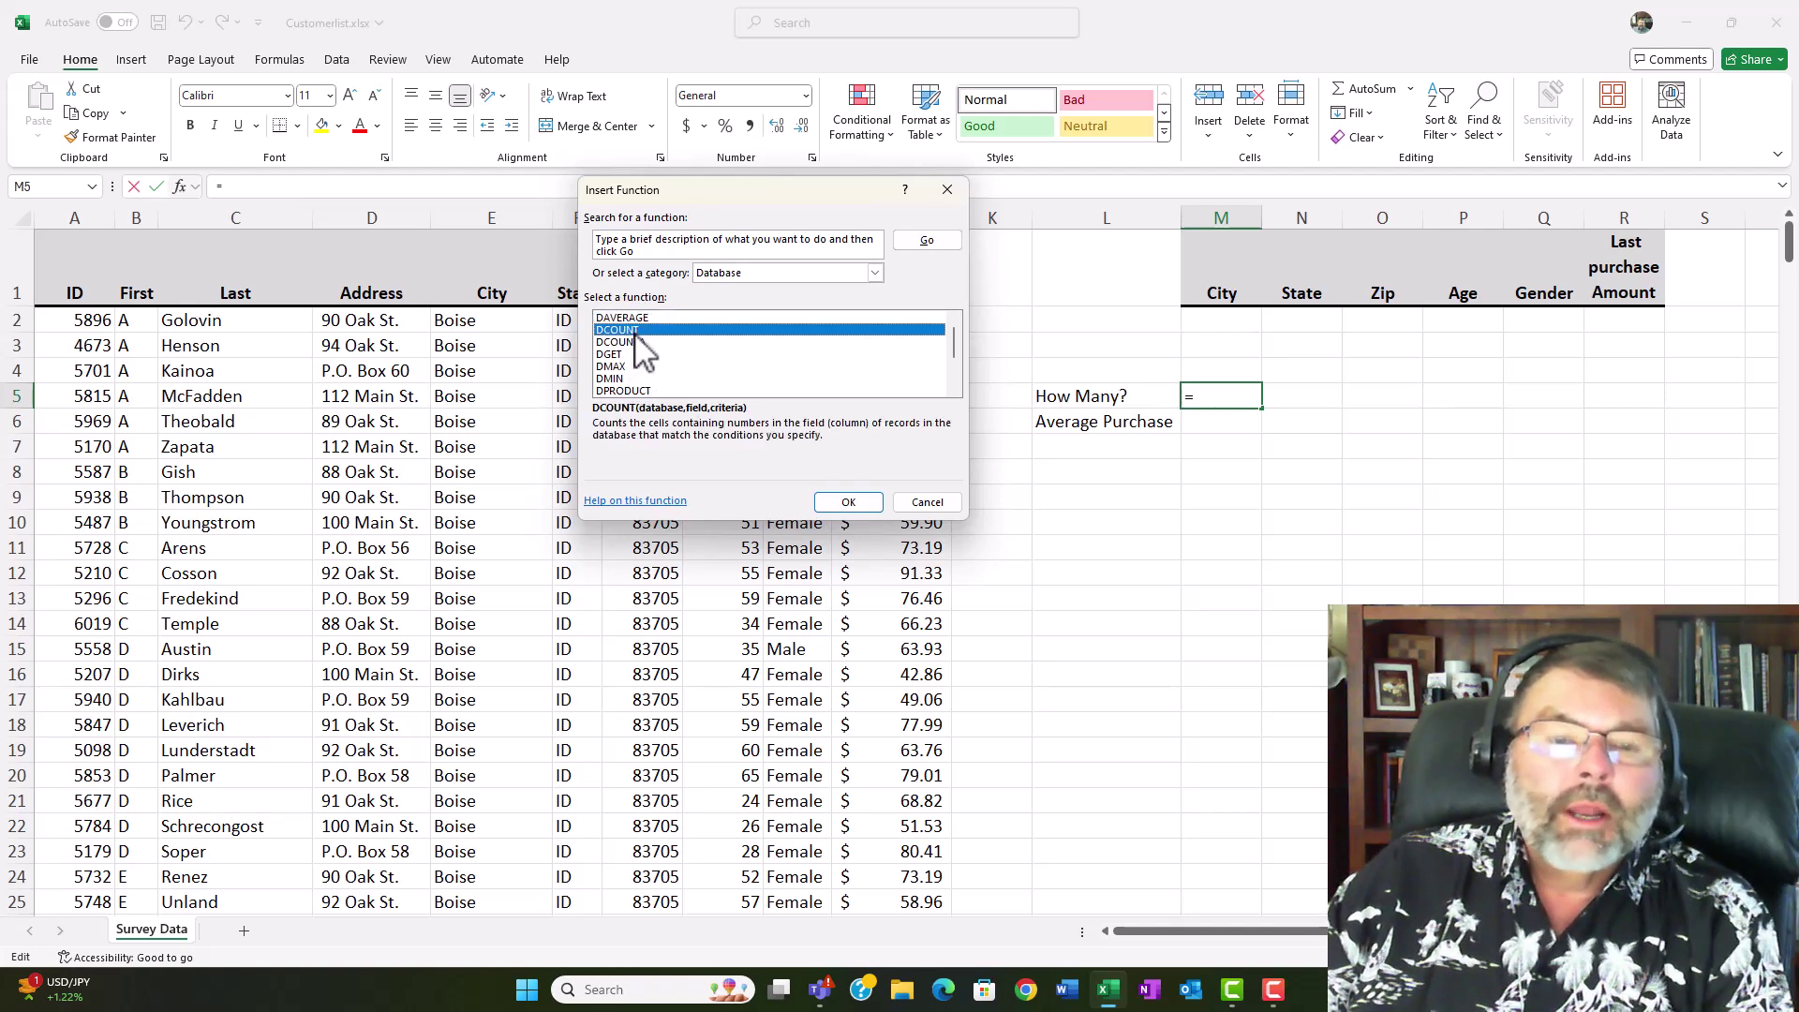
mouse_move(713, 198)
left_mouse_down()
mouse_move(730, 265)
mouse_move(792, 142)
mouse_move(753, 146)
mouse_move(712, 188)
mouse_move(698, 171)
left_mouse_up()
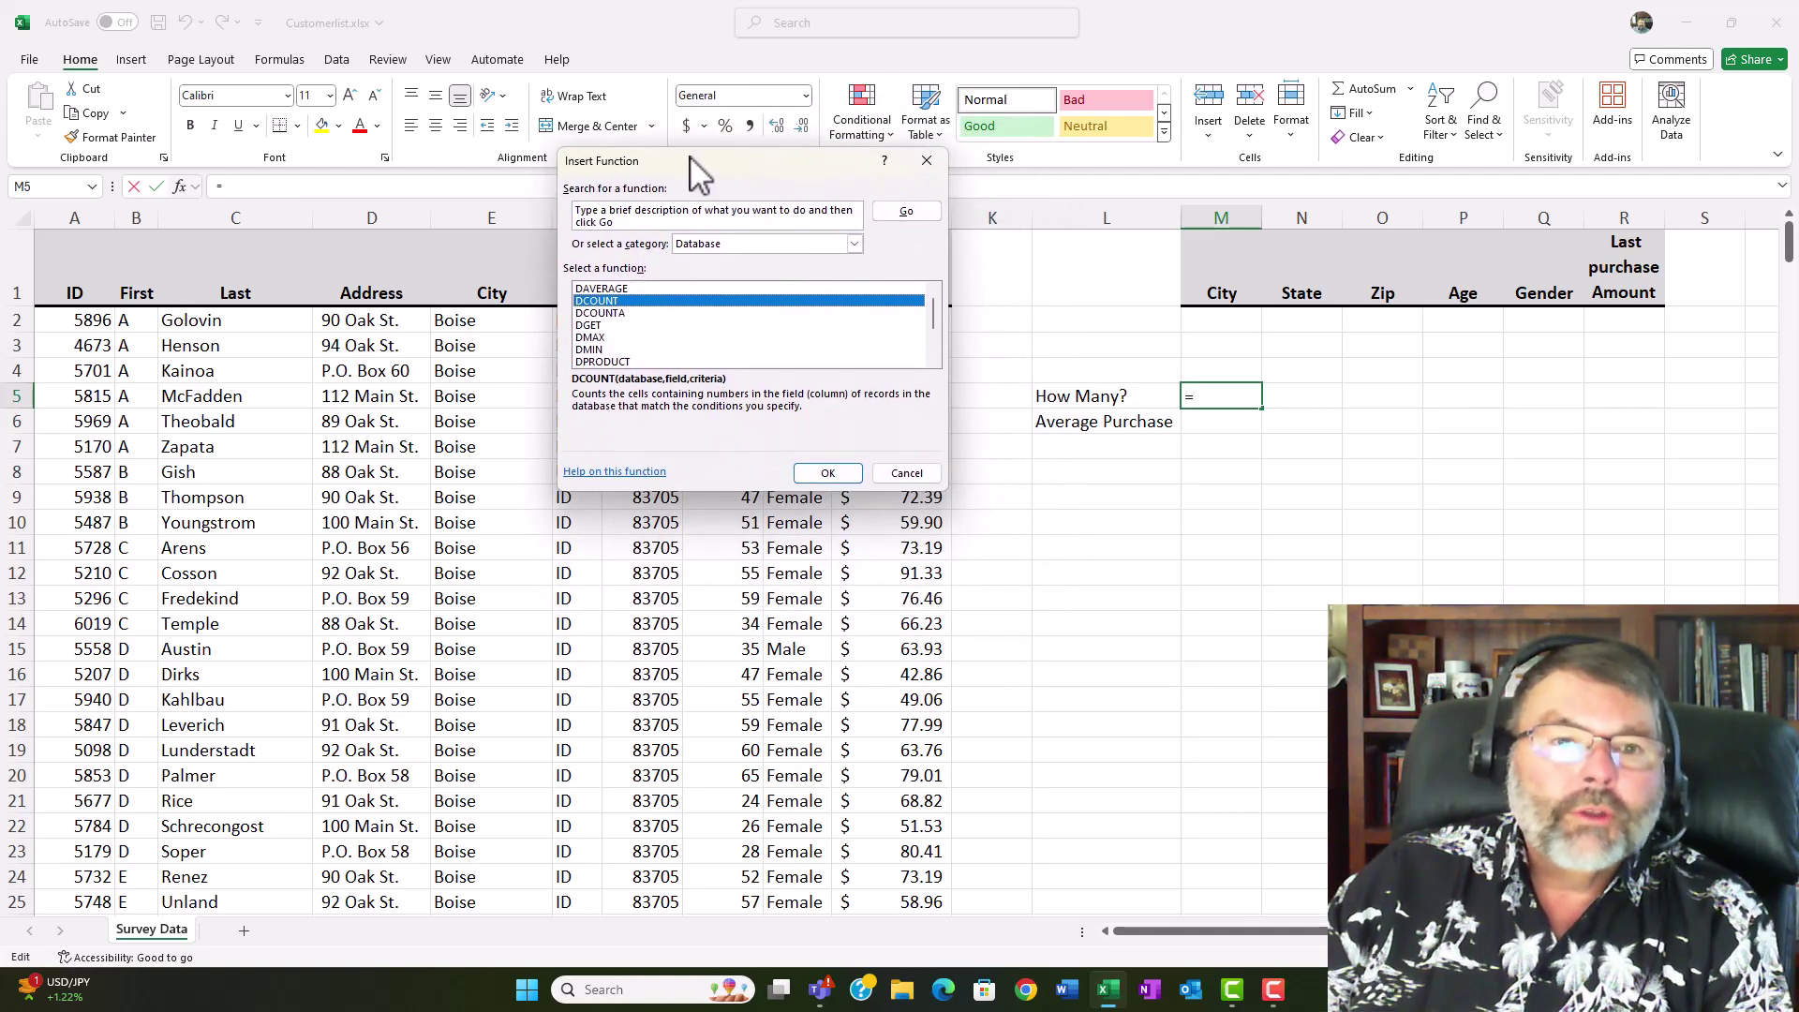
left_click(827, 473)
Set the DCOUNT Database argument to the full customer table A1:J422
left_click_drag(726, 199, 1338, 478)
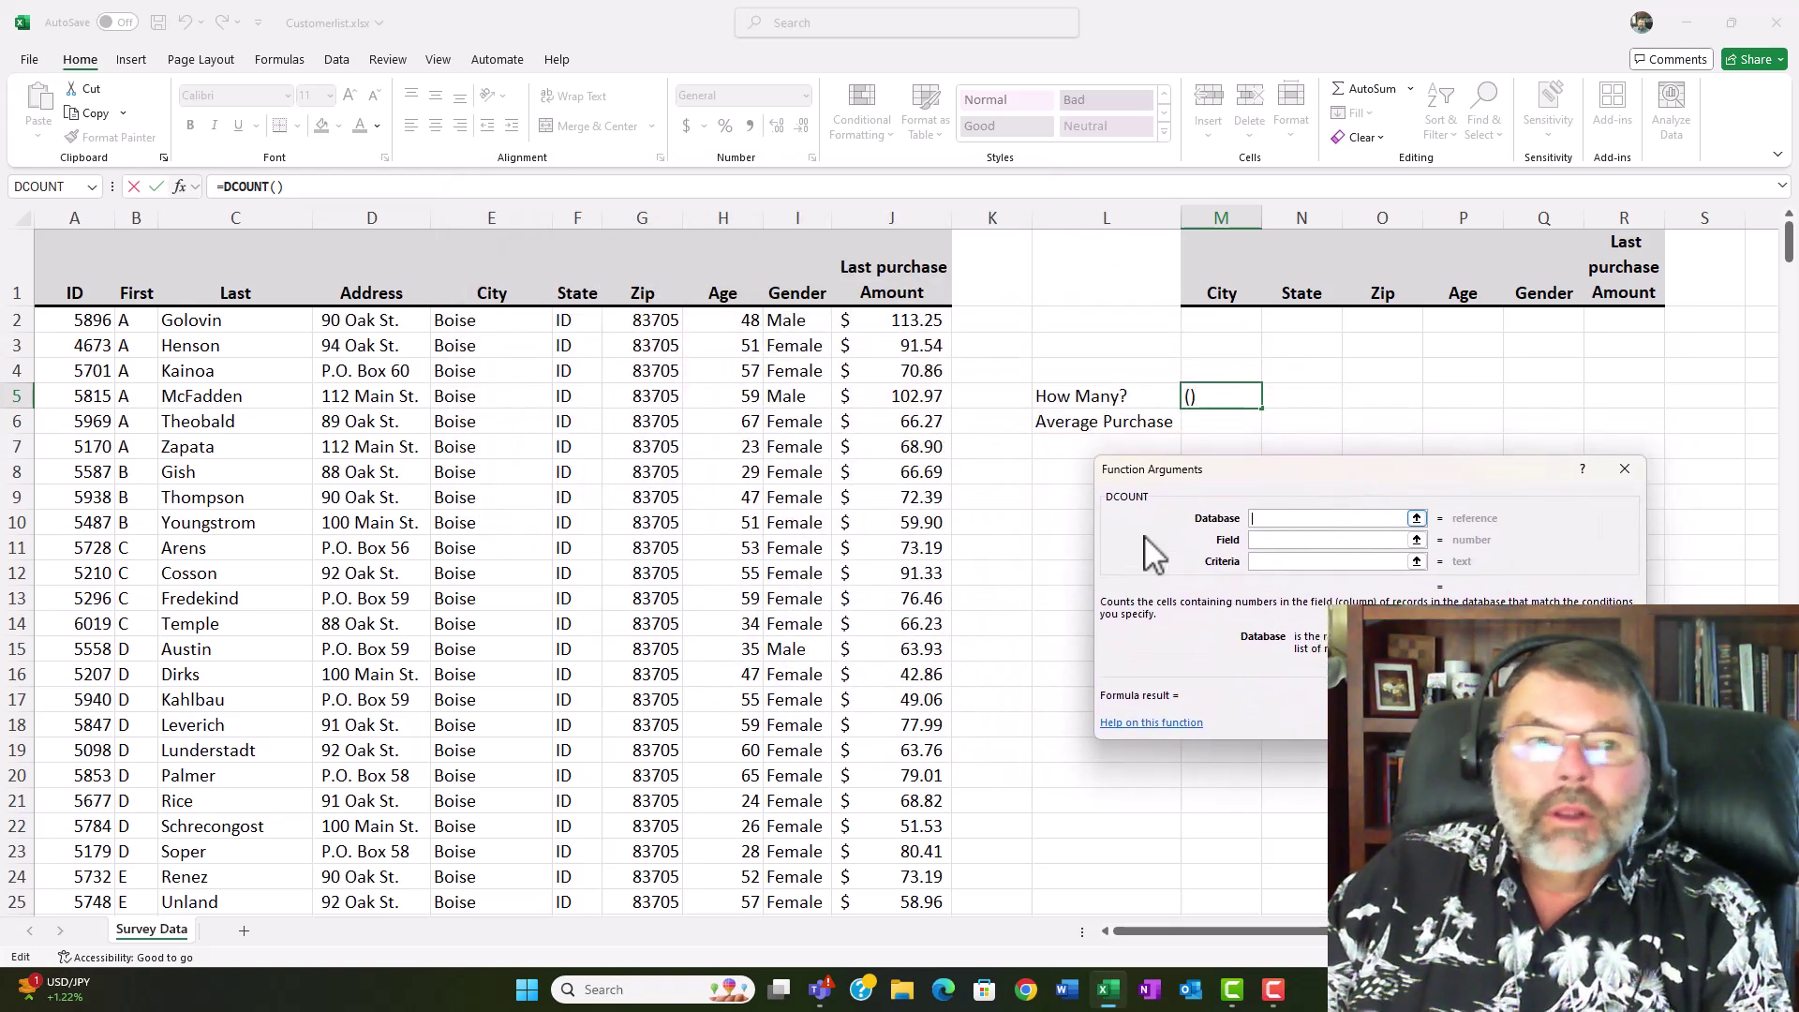
left_click(53, 270)
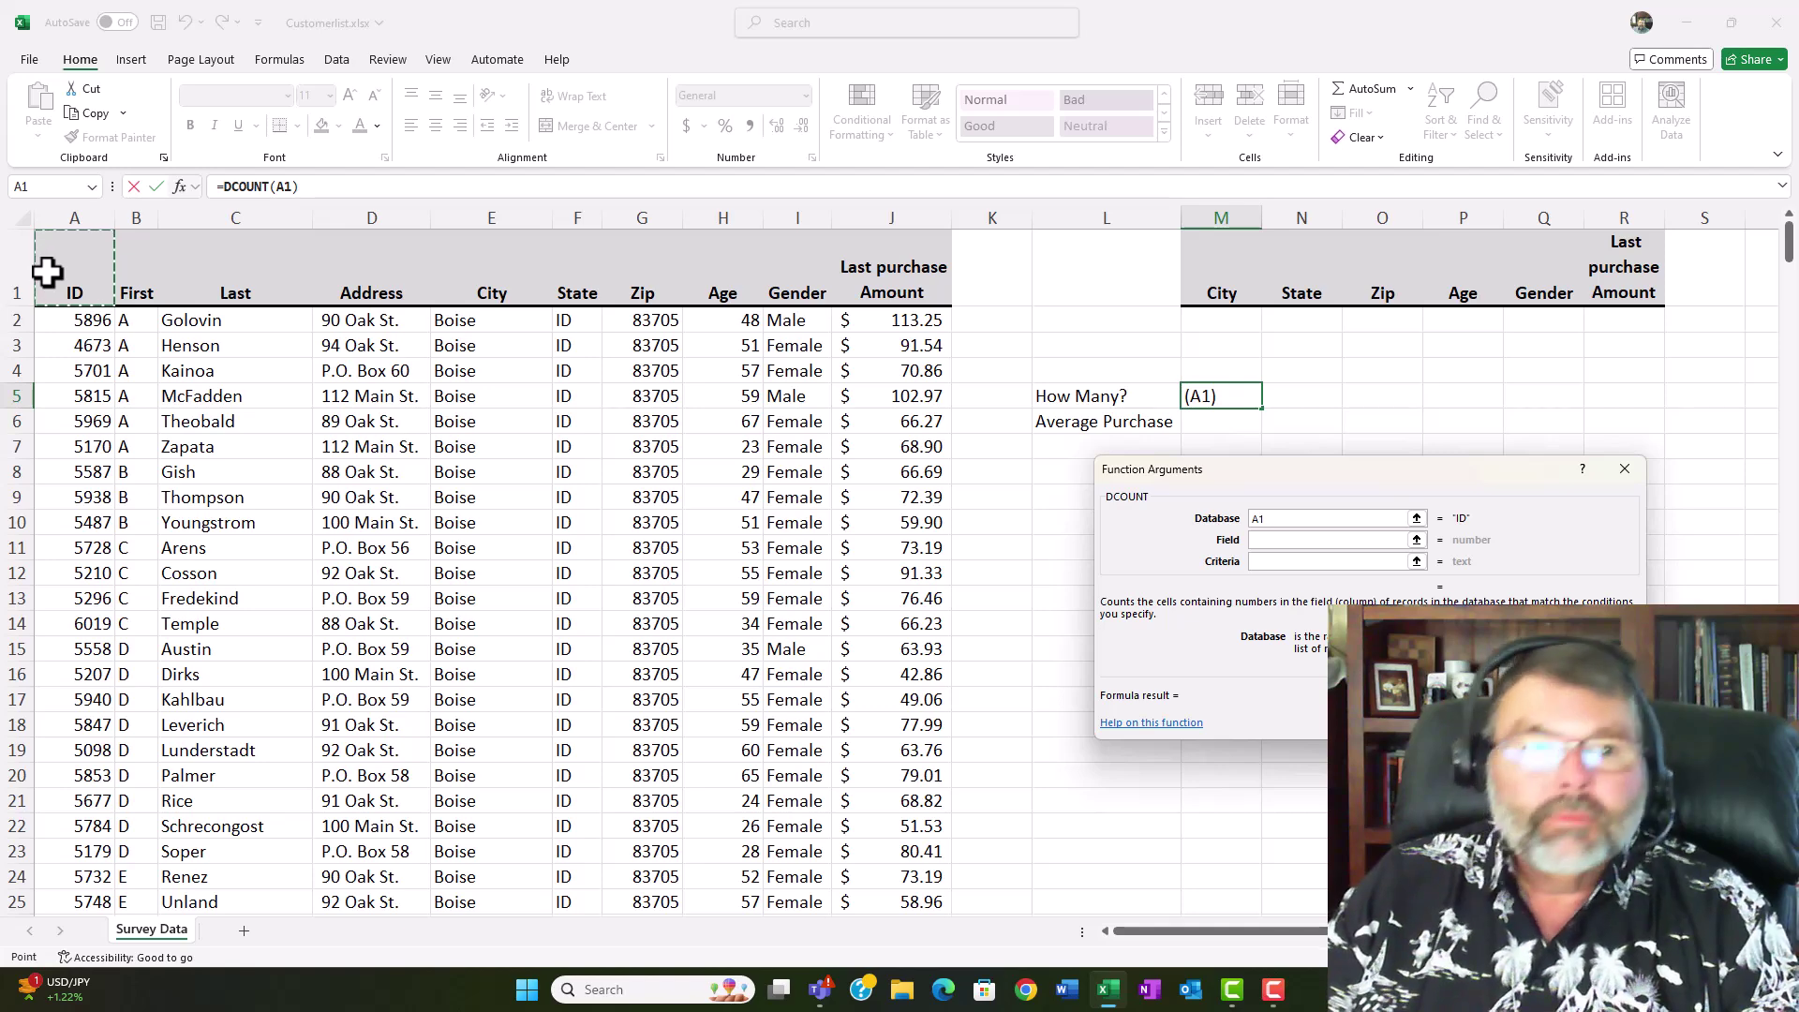
key("shift+Right")
key("shift+Right")
key("shift+Right")
key("shift+Right")
key("shift+Right")
key("shift+Right")
key("shift+Right")
key("shift+Right")
key("shift+Right")
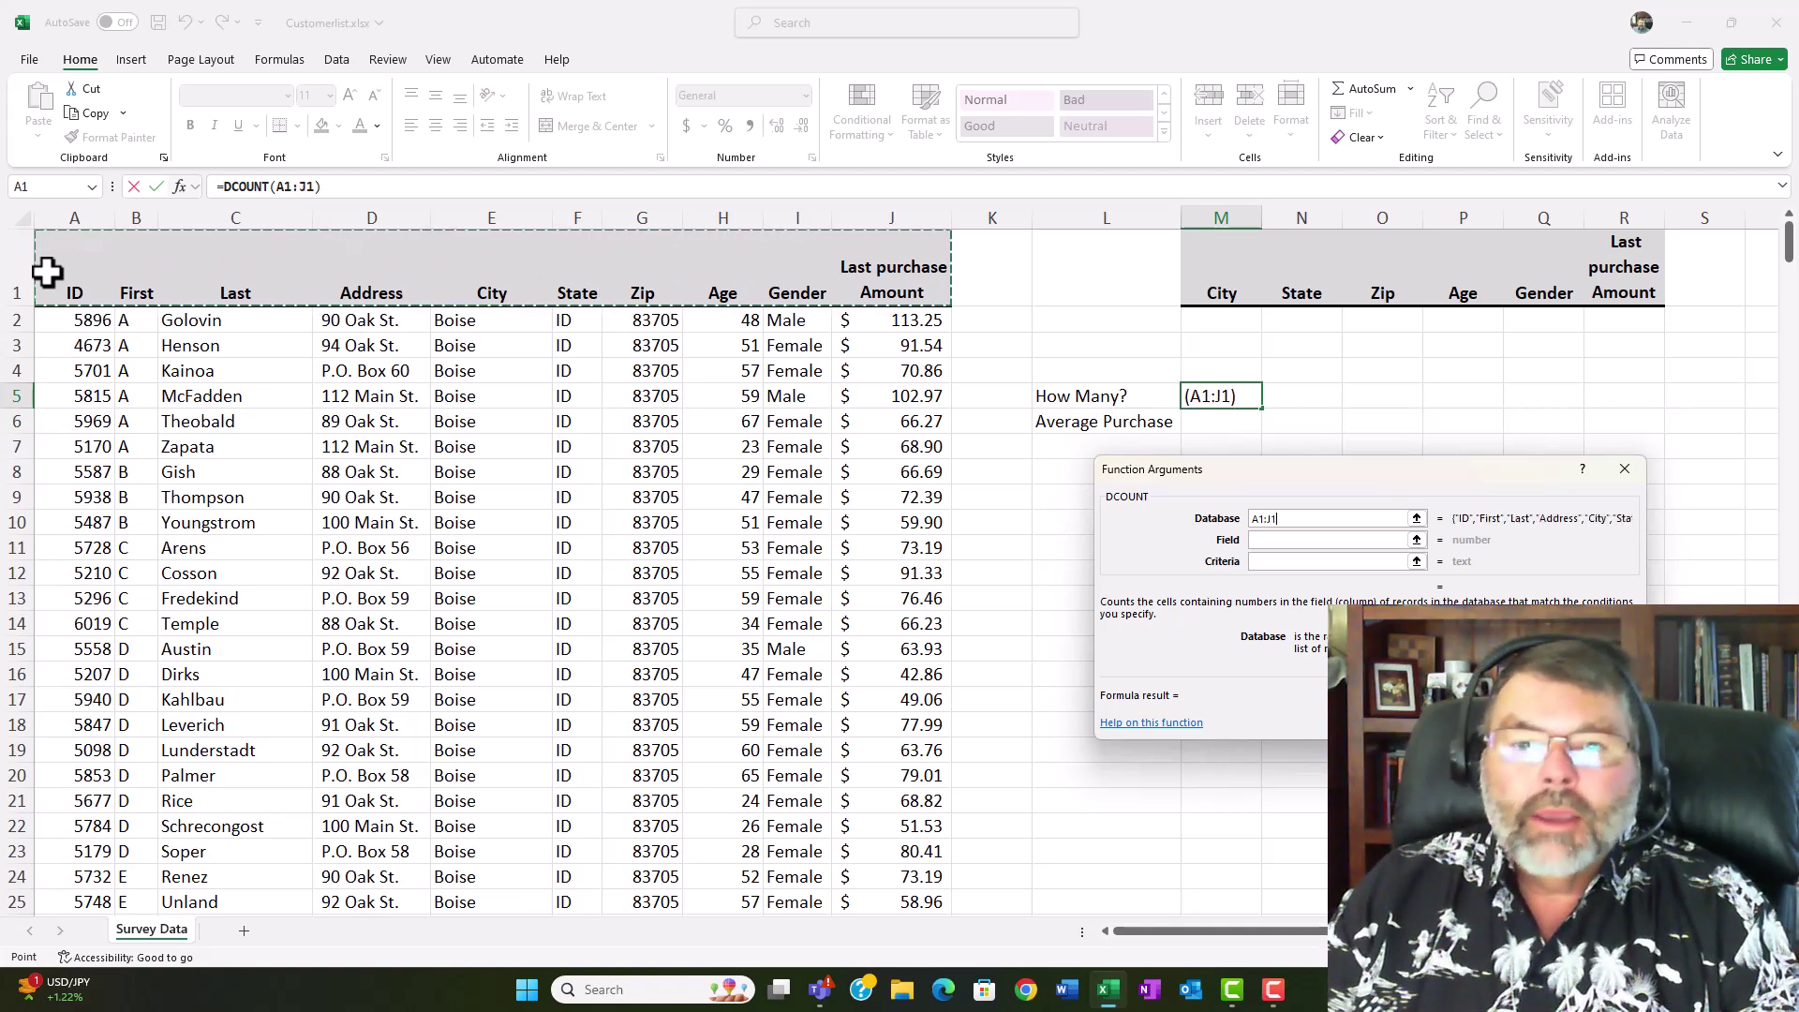
key("ctrl+shift+Down")
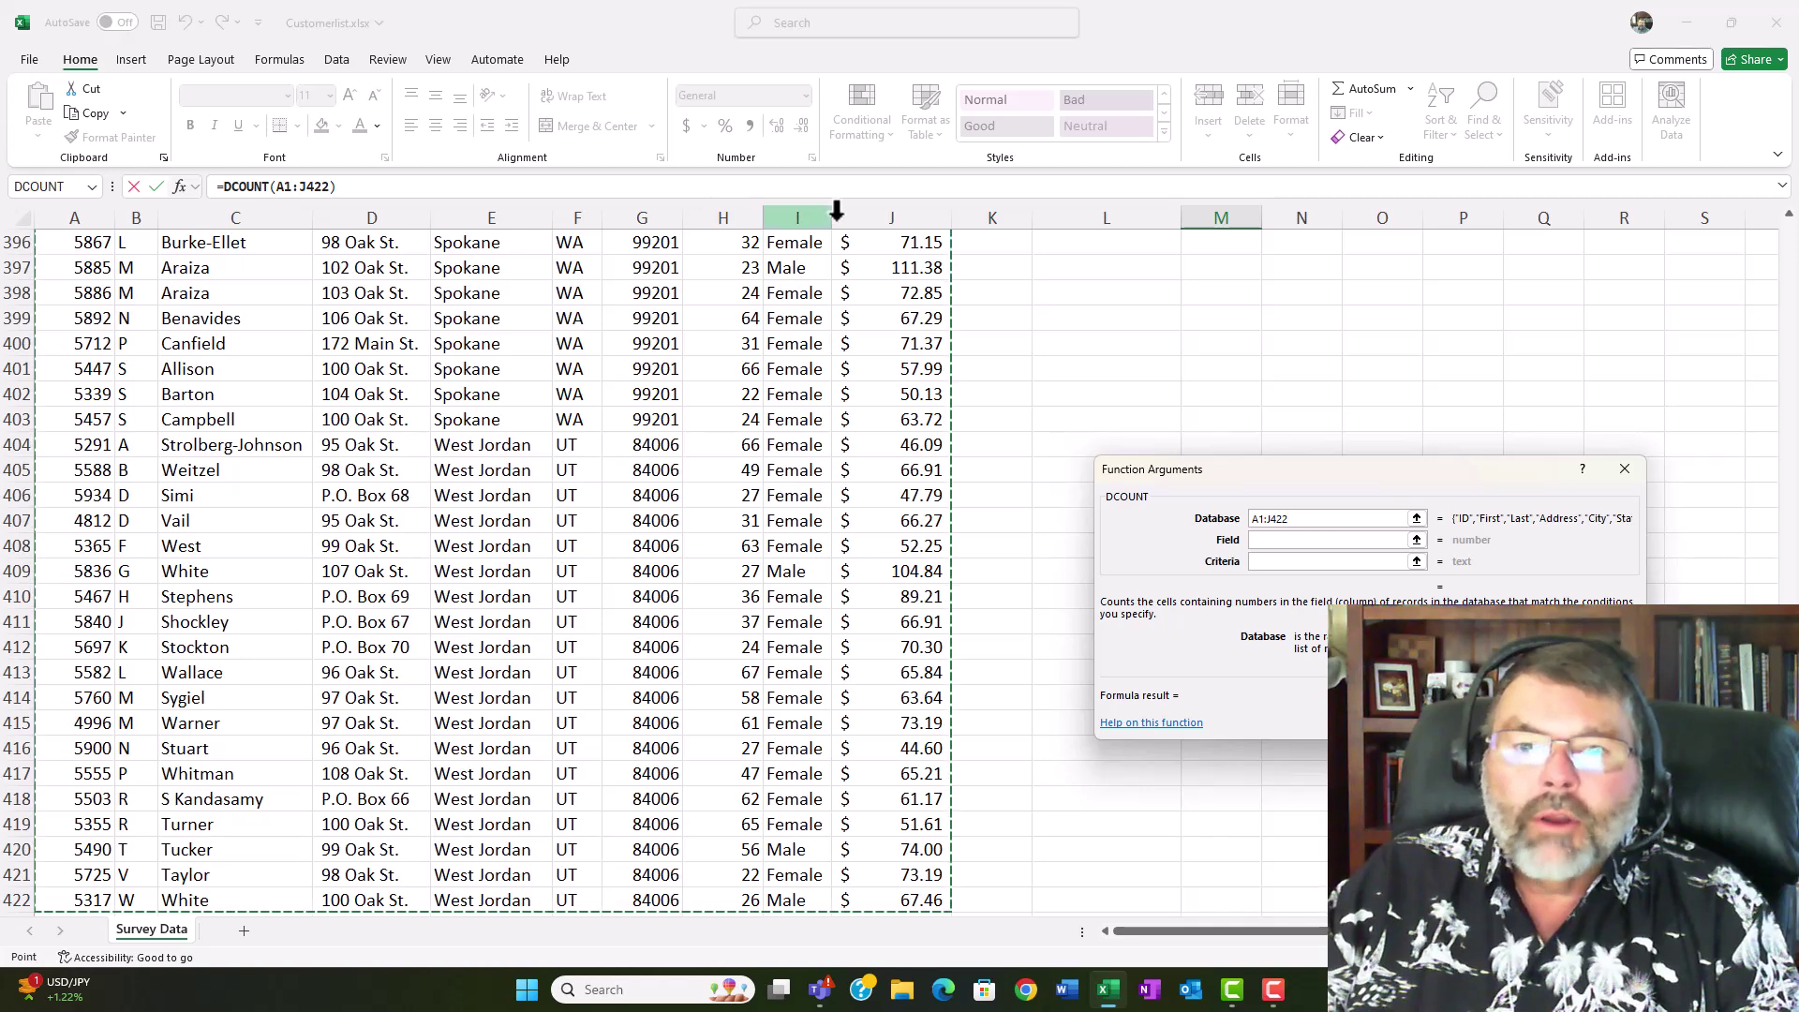
left_click_drag(1229, 478, 1126, 282)
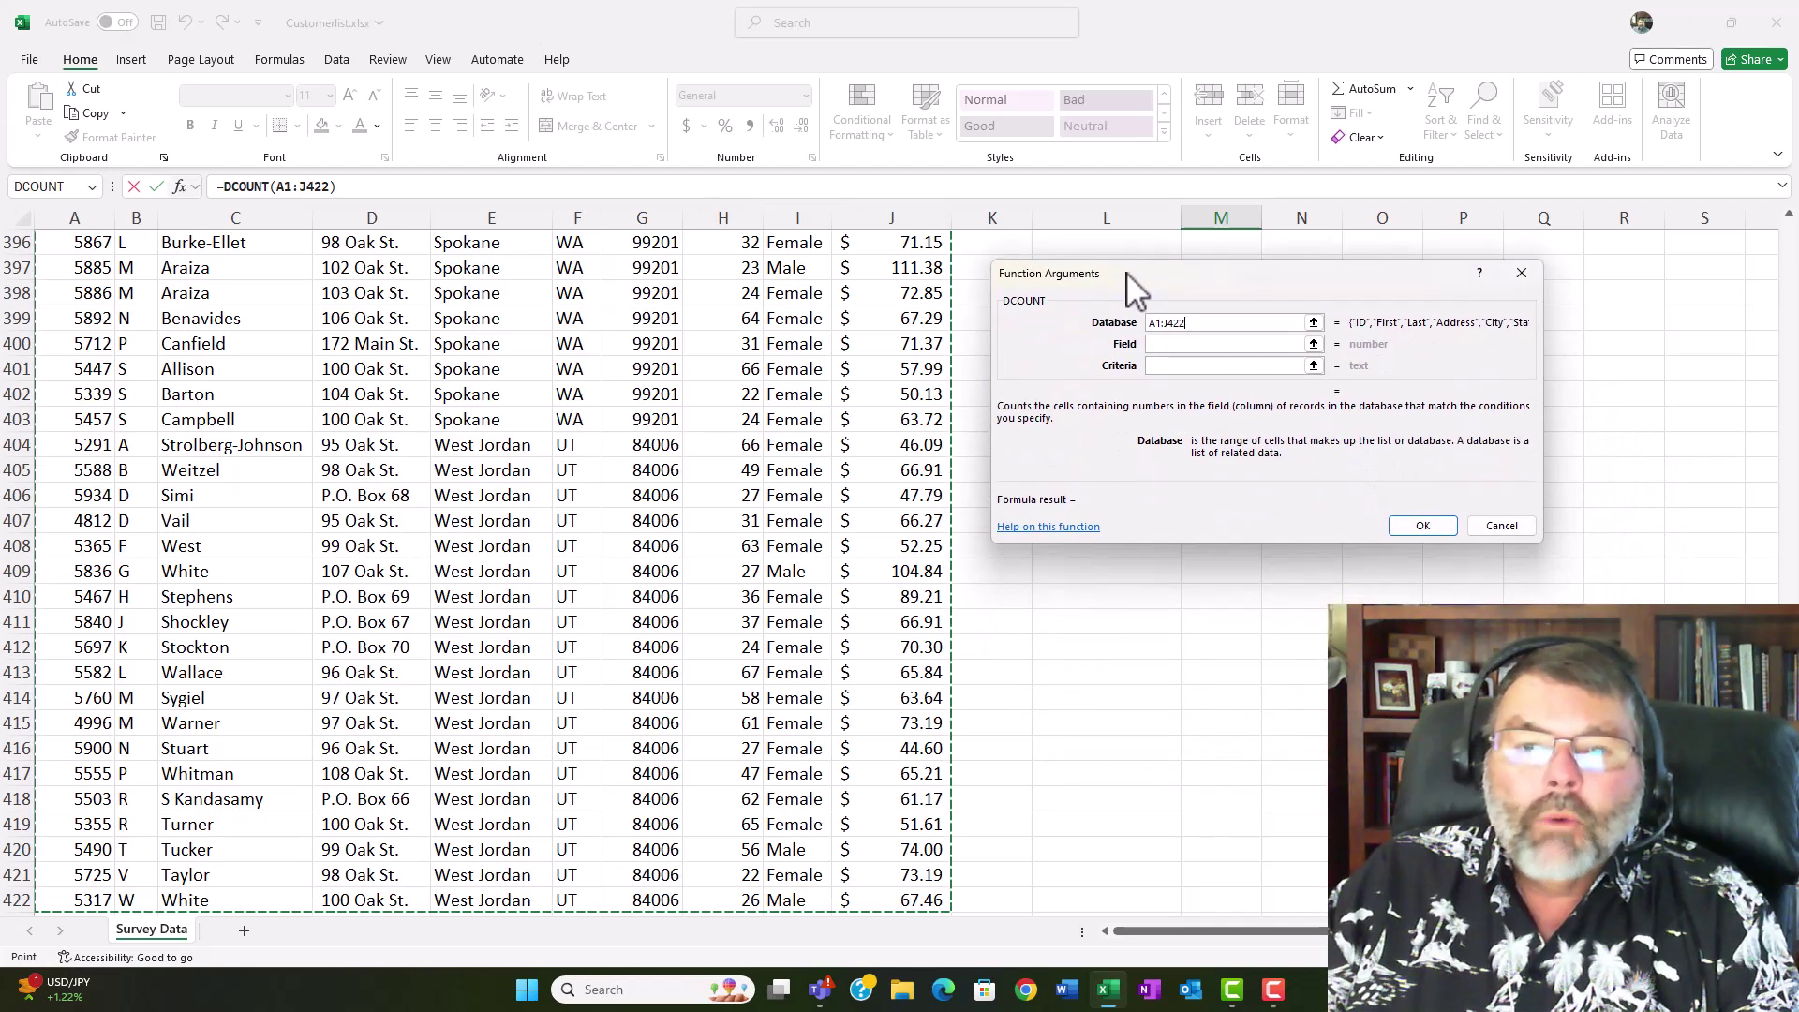
left_click(1208, 344)
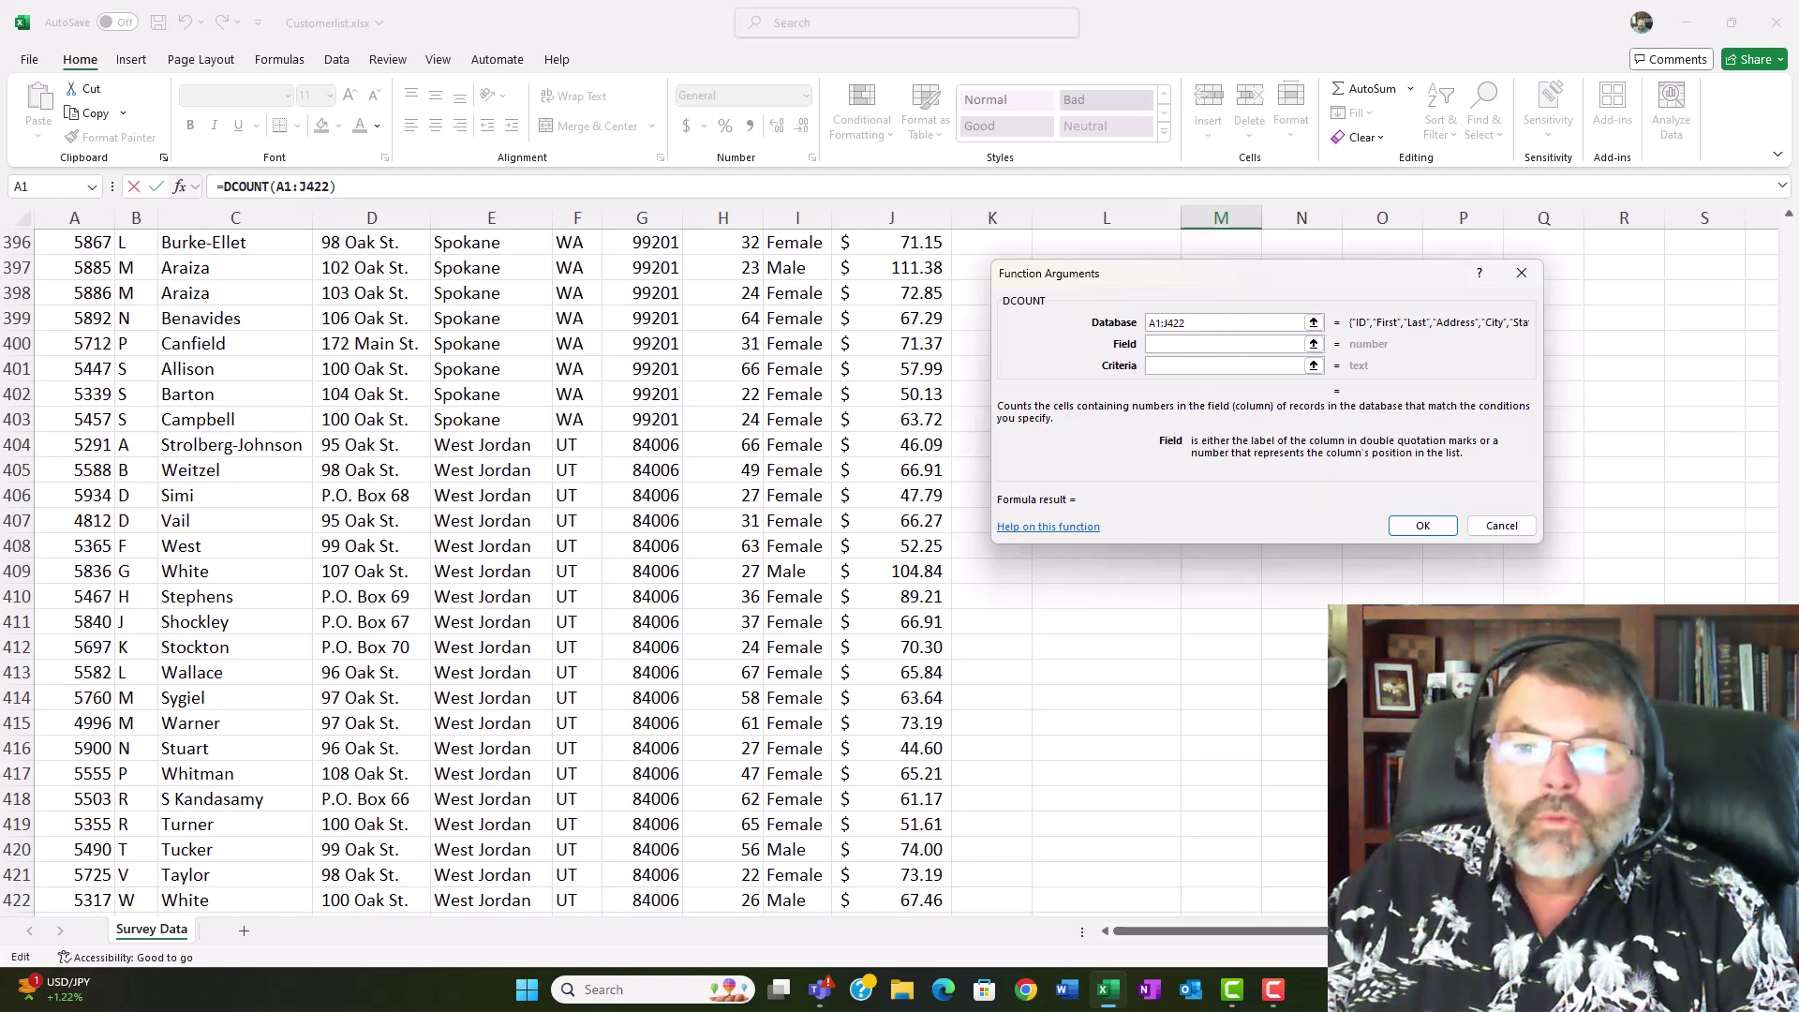
left_click_drag(1786, 895, 1771, 201)
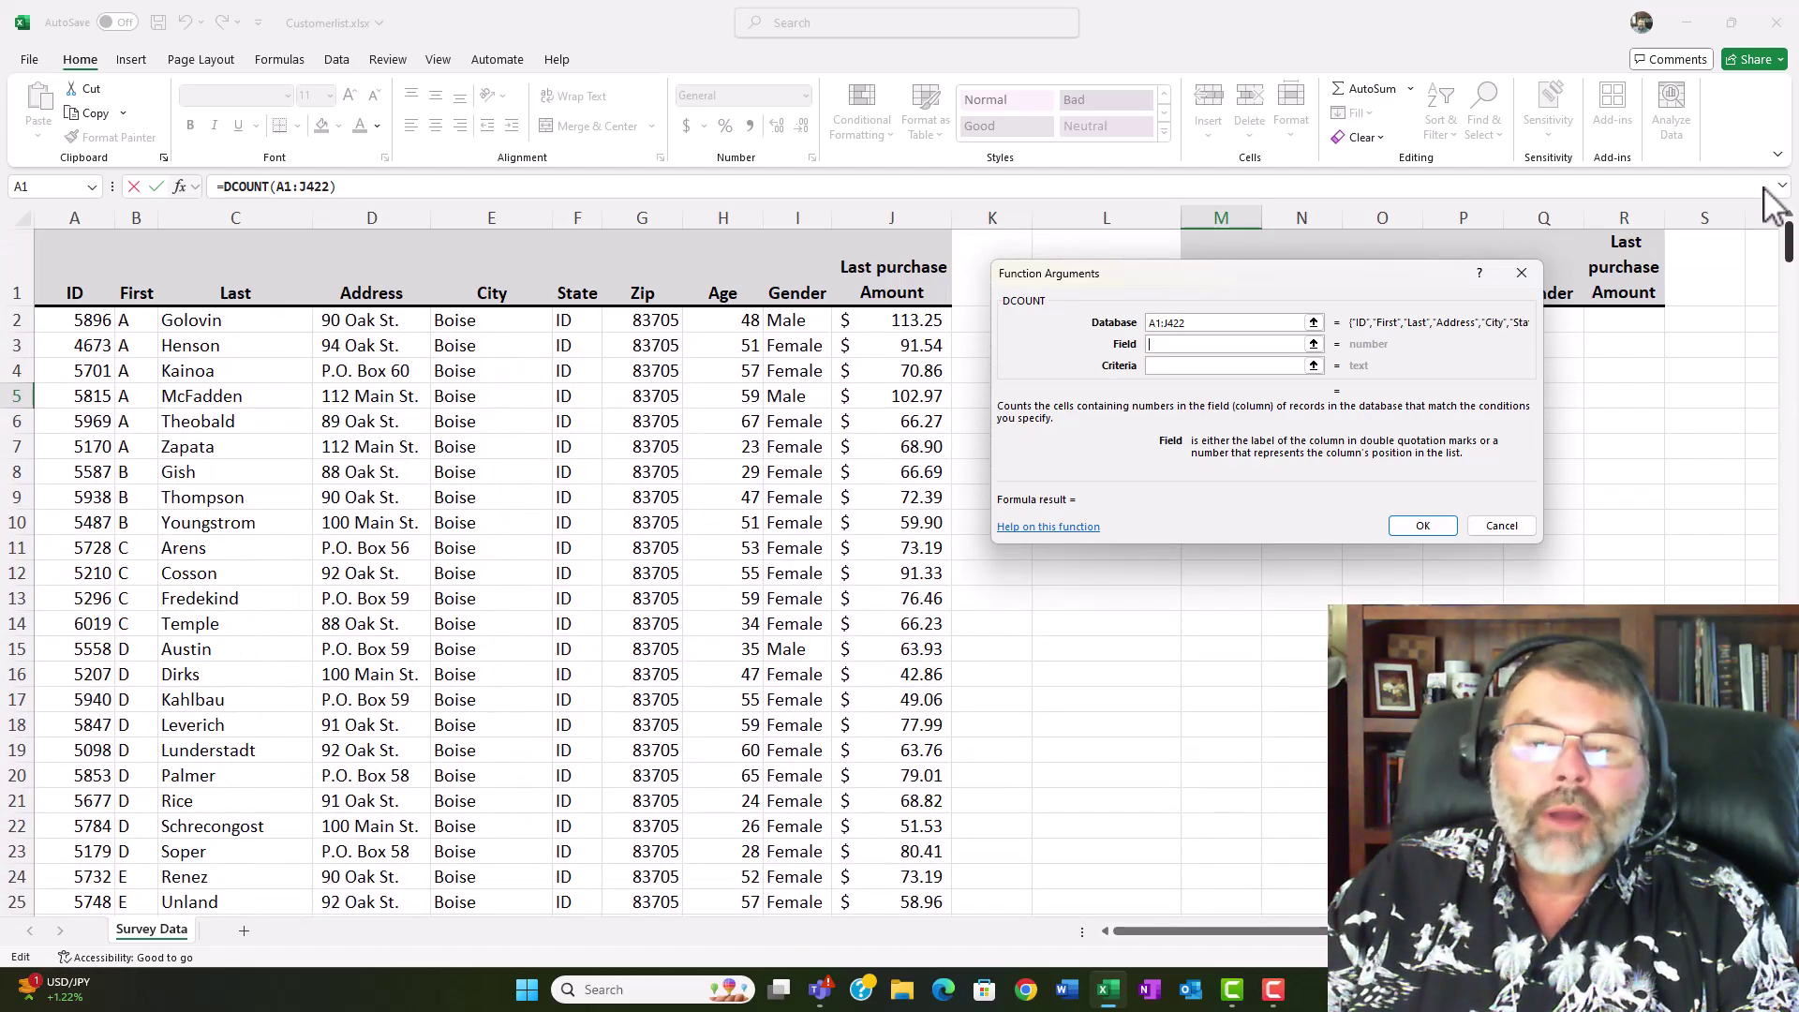
Give DCOUNT in M5 field J1 (Last purchase Amount) and criteria M1:R2, returning 421
left_click(889, 282)
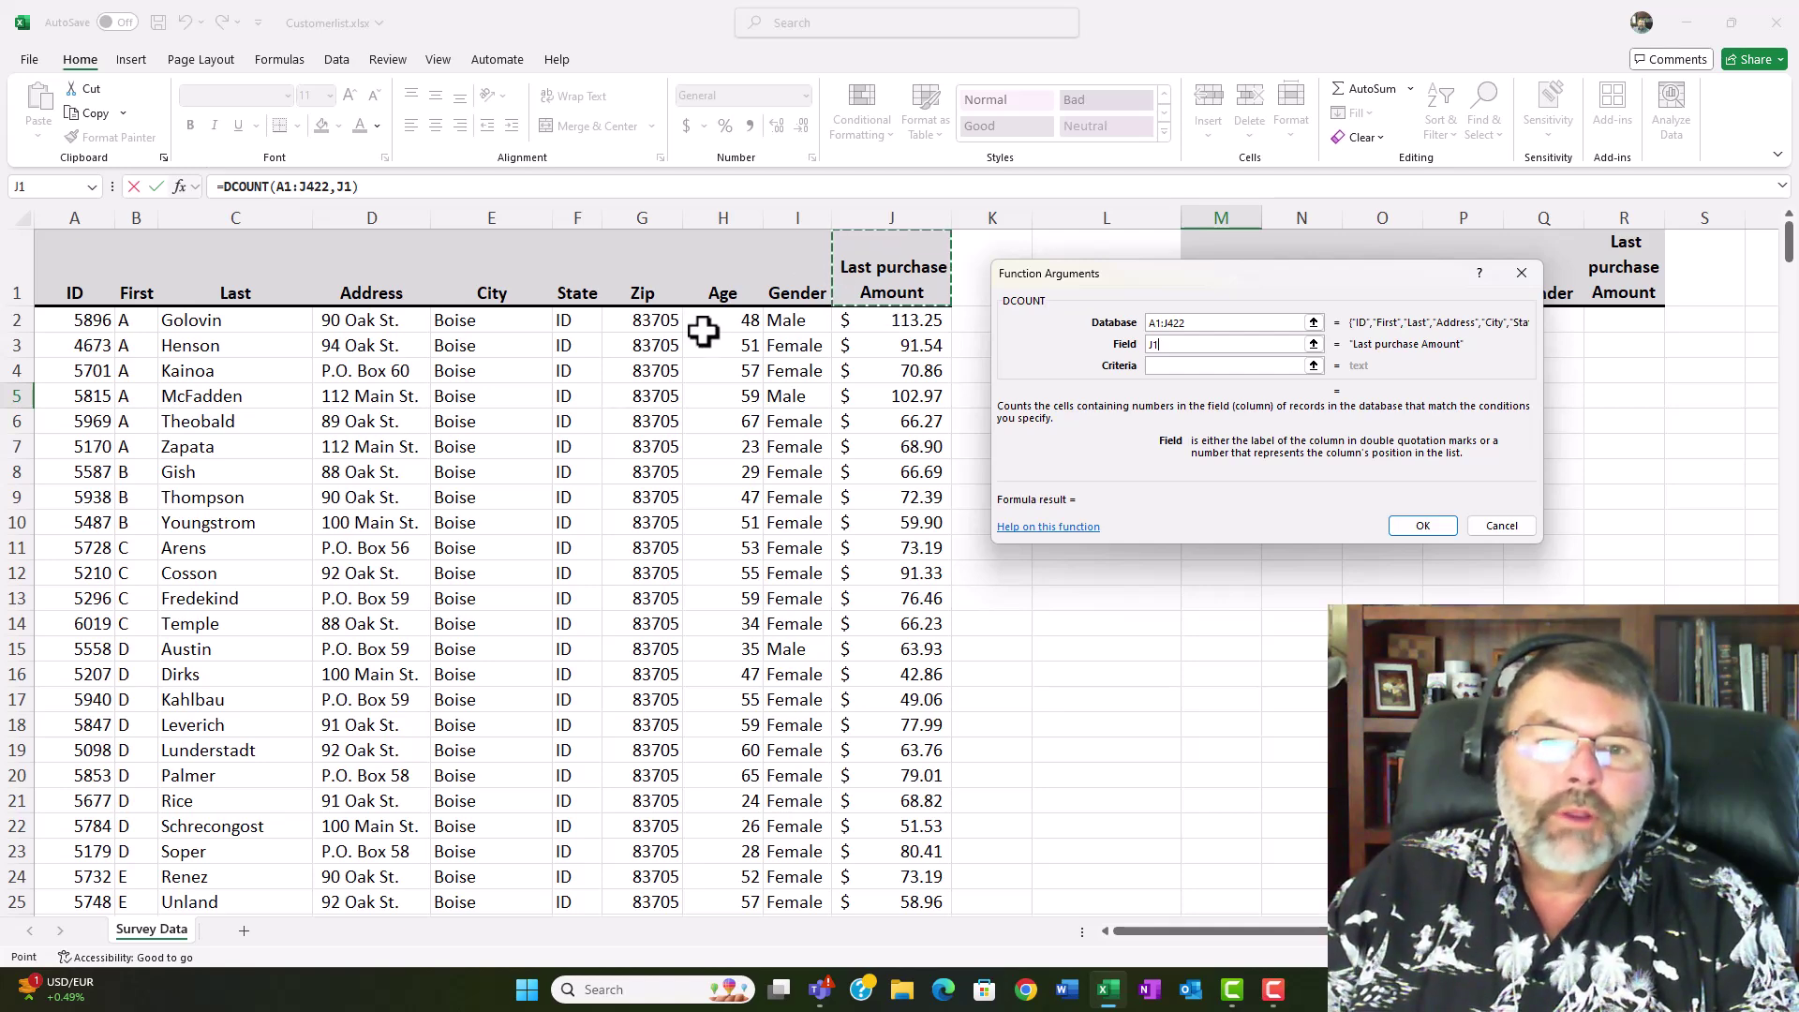
left_click(1166, 367)
left_click_drag(1206, 284, 948, 439)
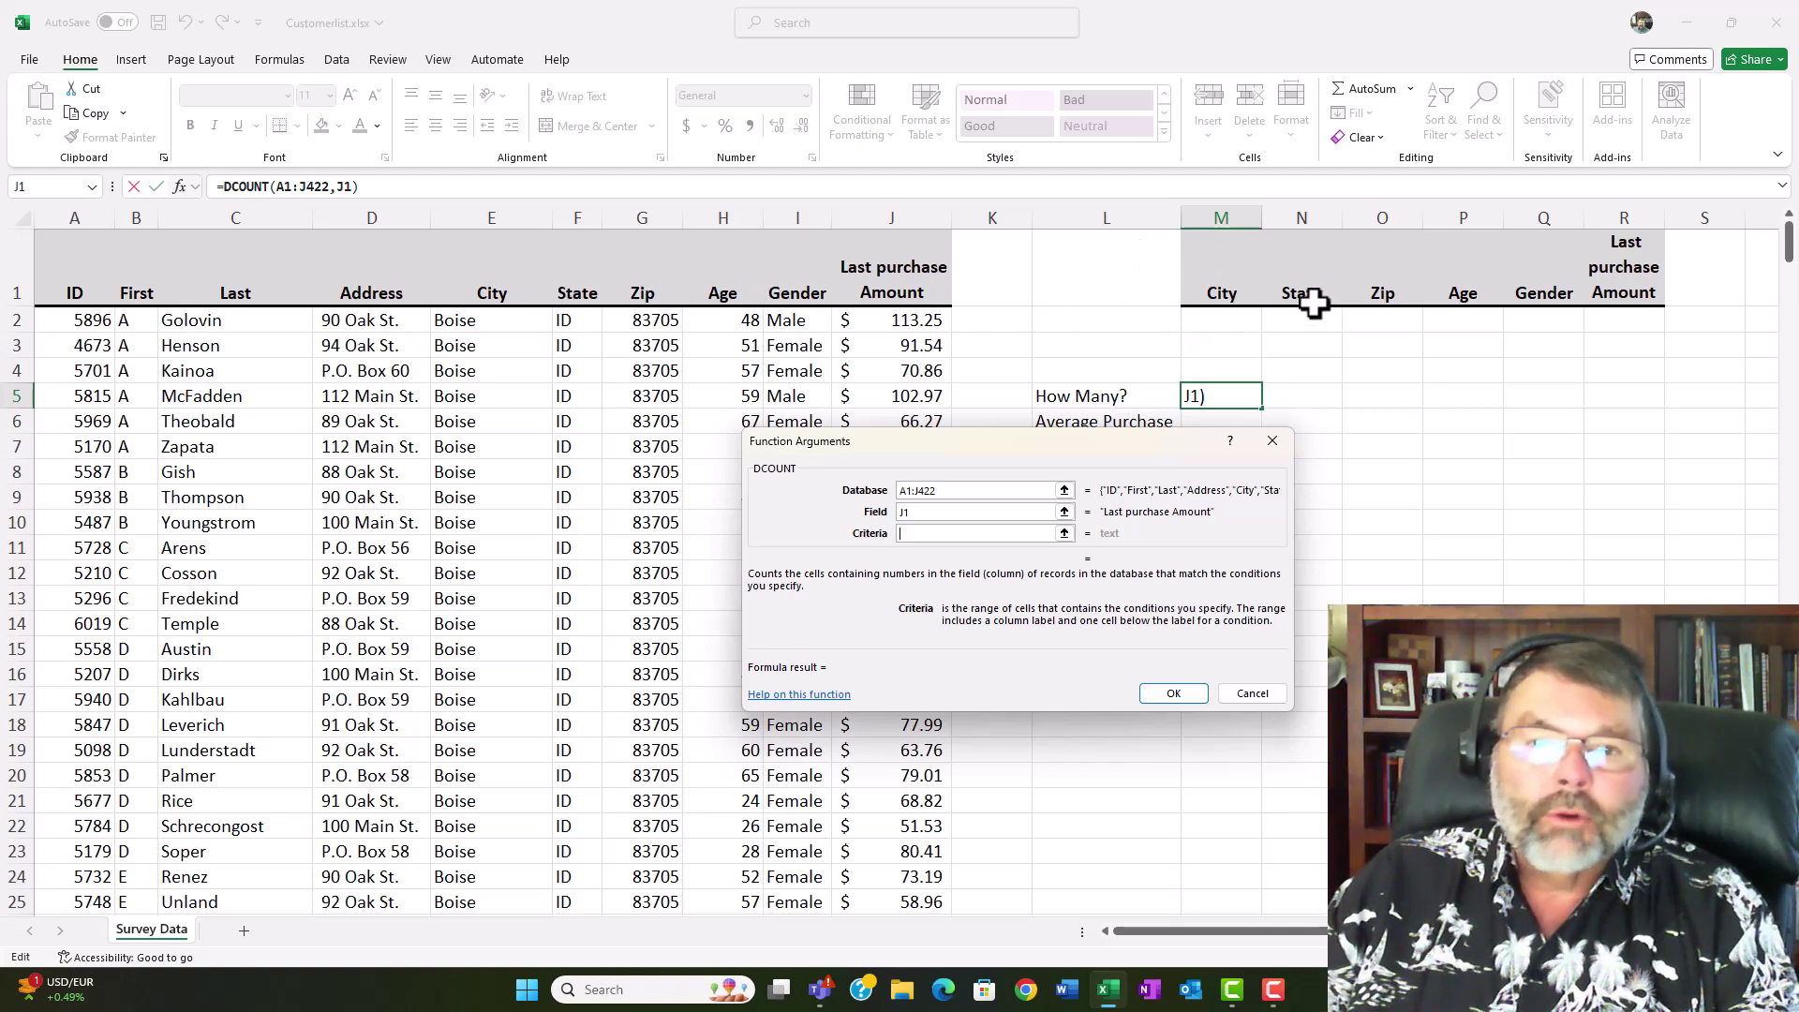
left_click(1215, 277)
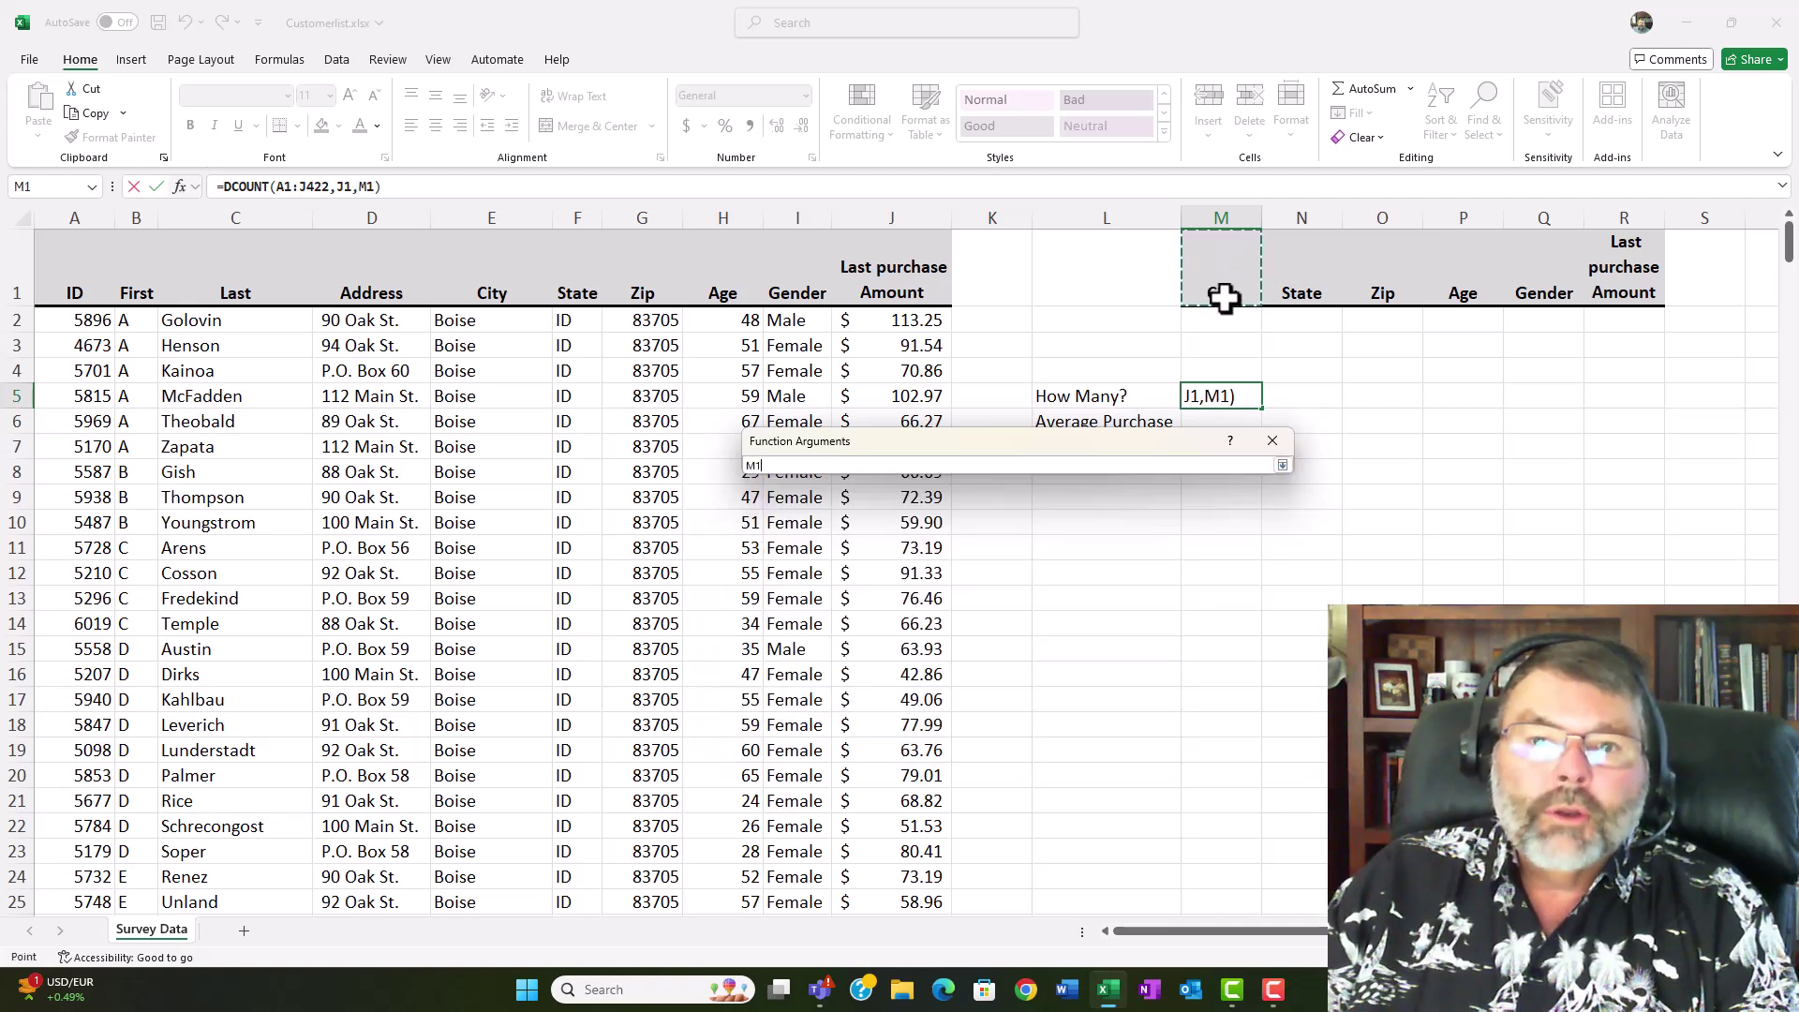
left_click_drag(1236, 298, 1410, 279)
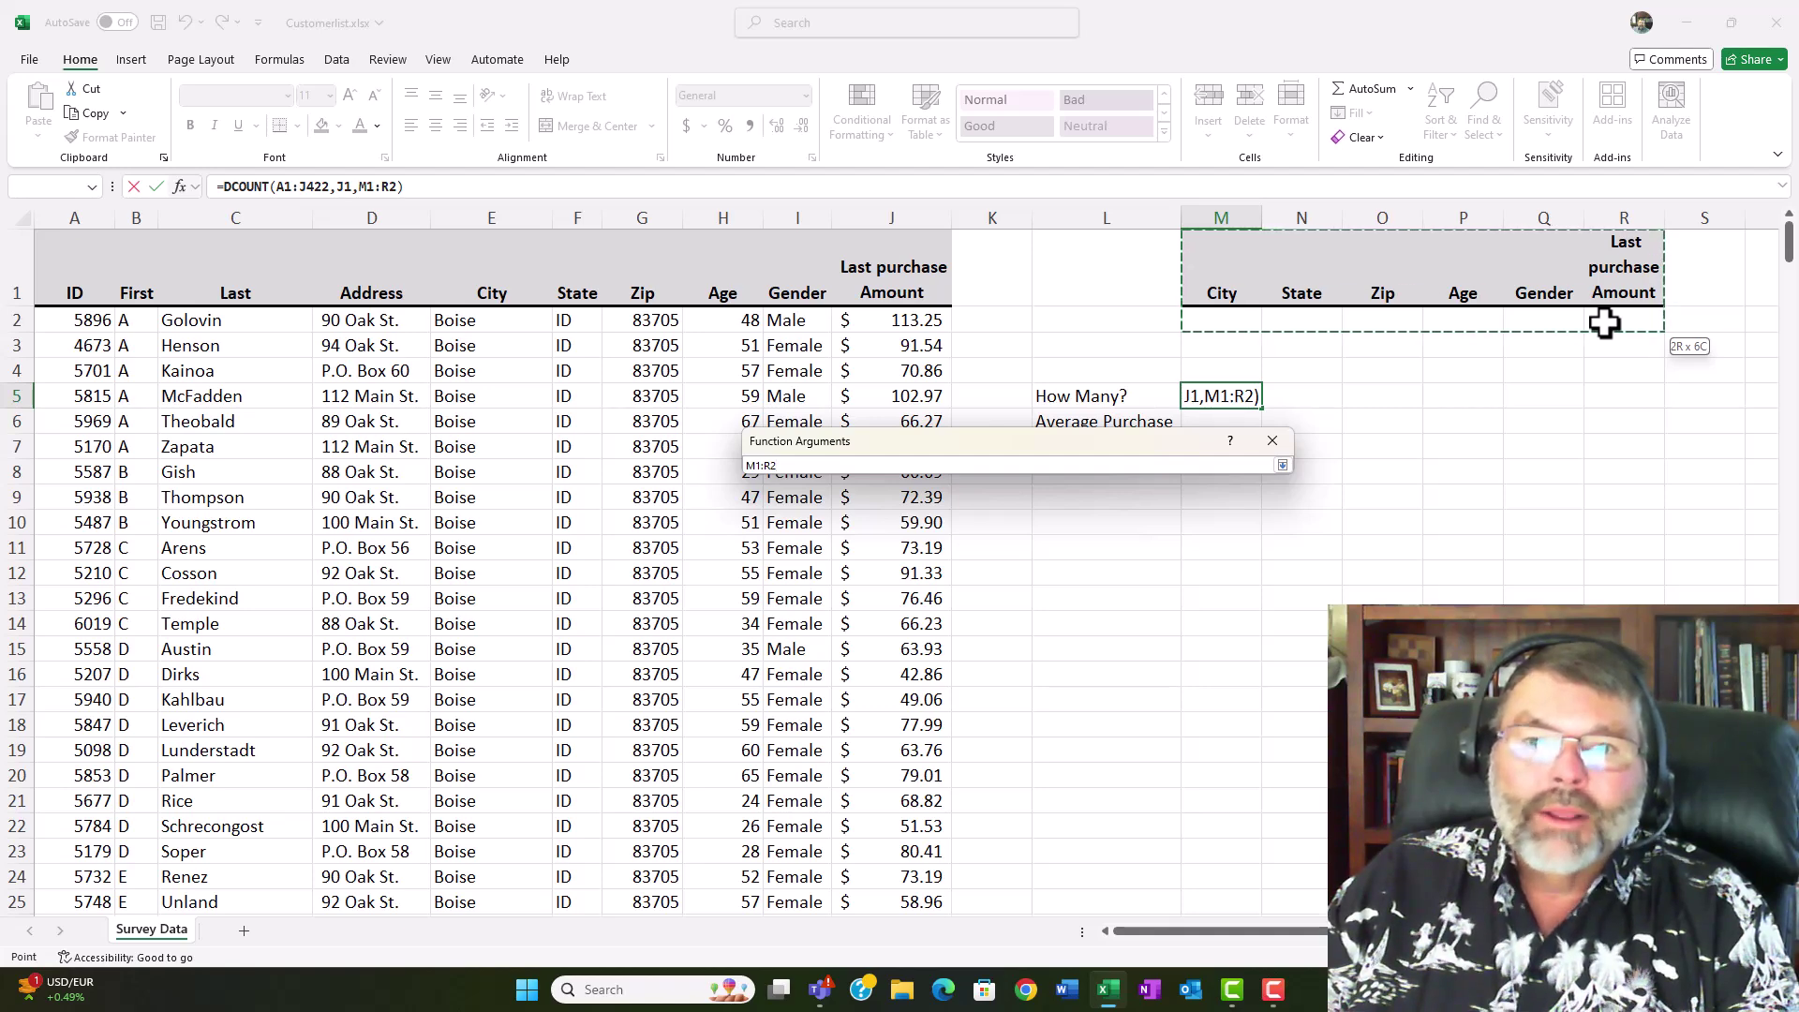
left_click_drag(1604, 323, 1597, 327)
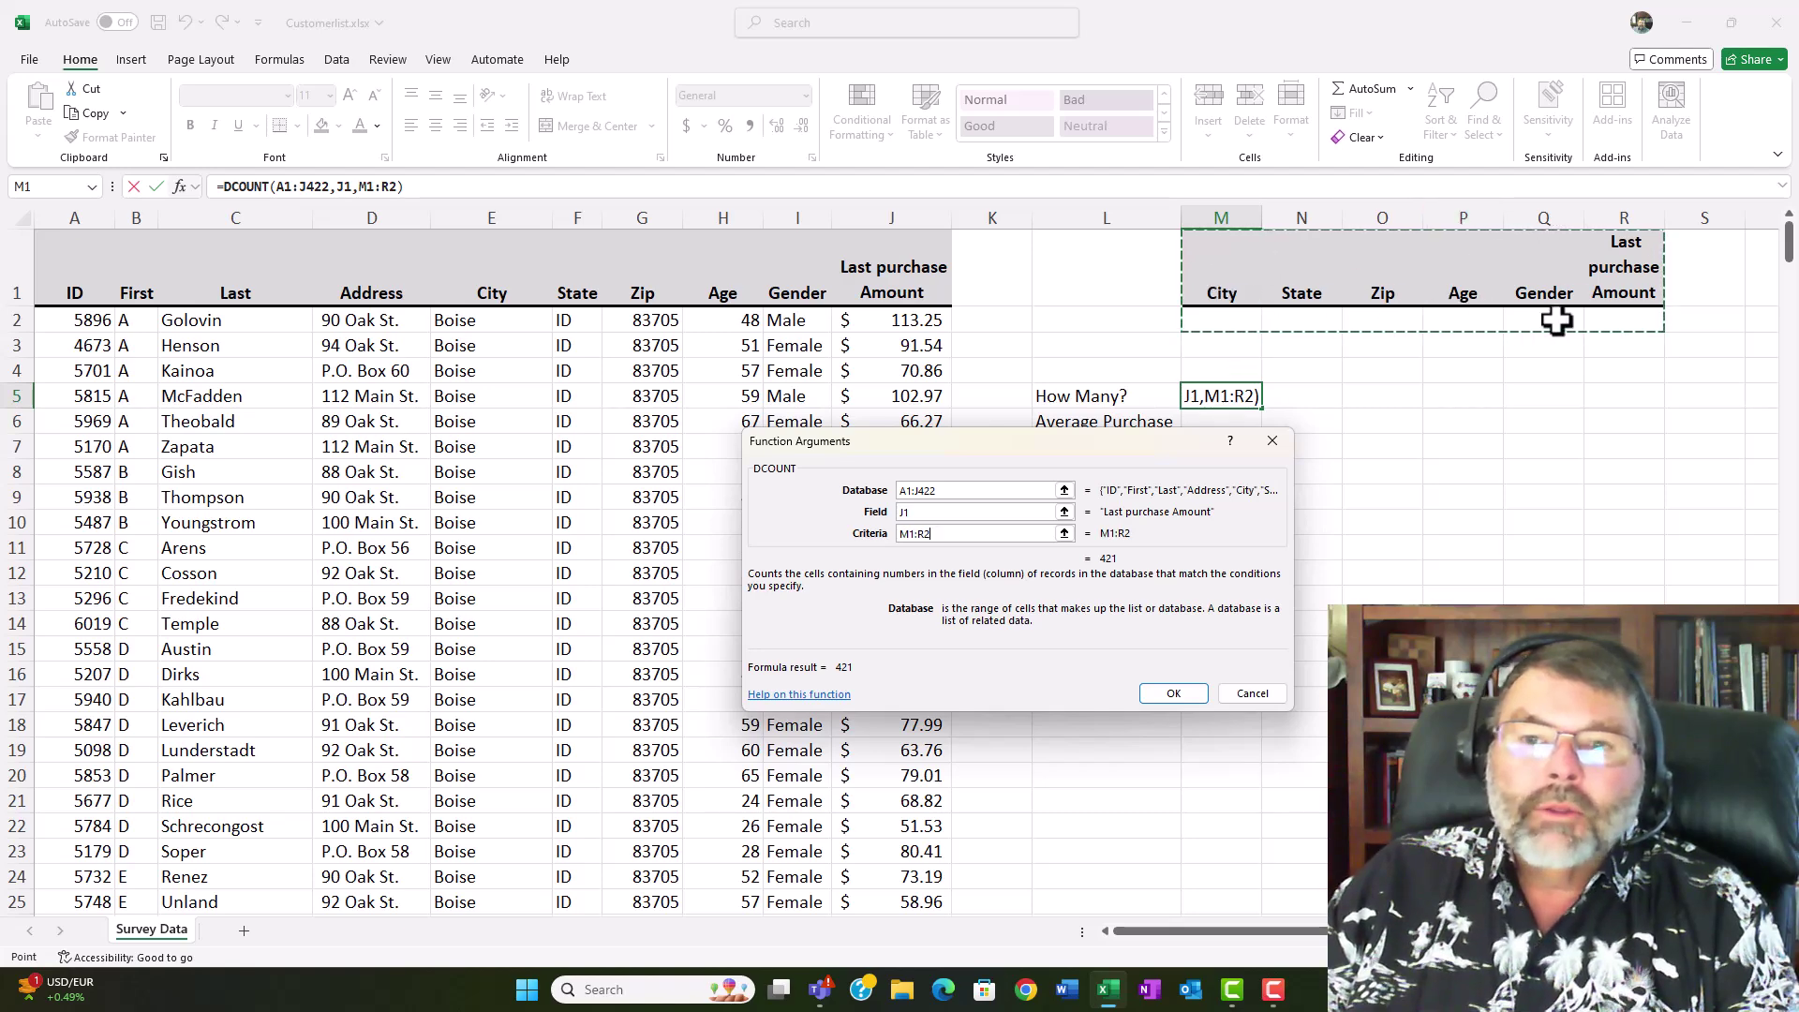
left_click(1169, 693)
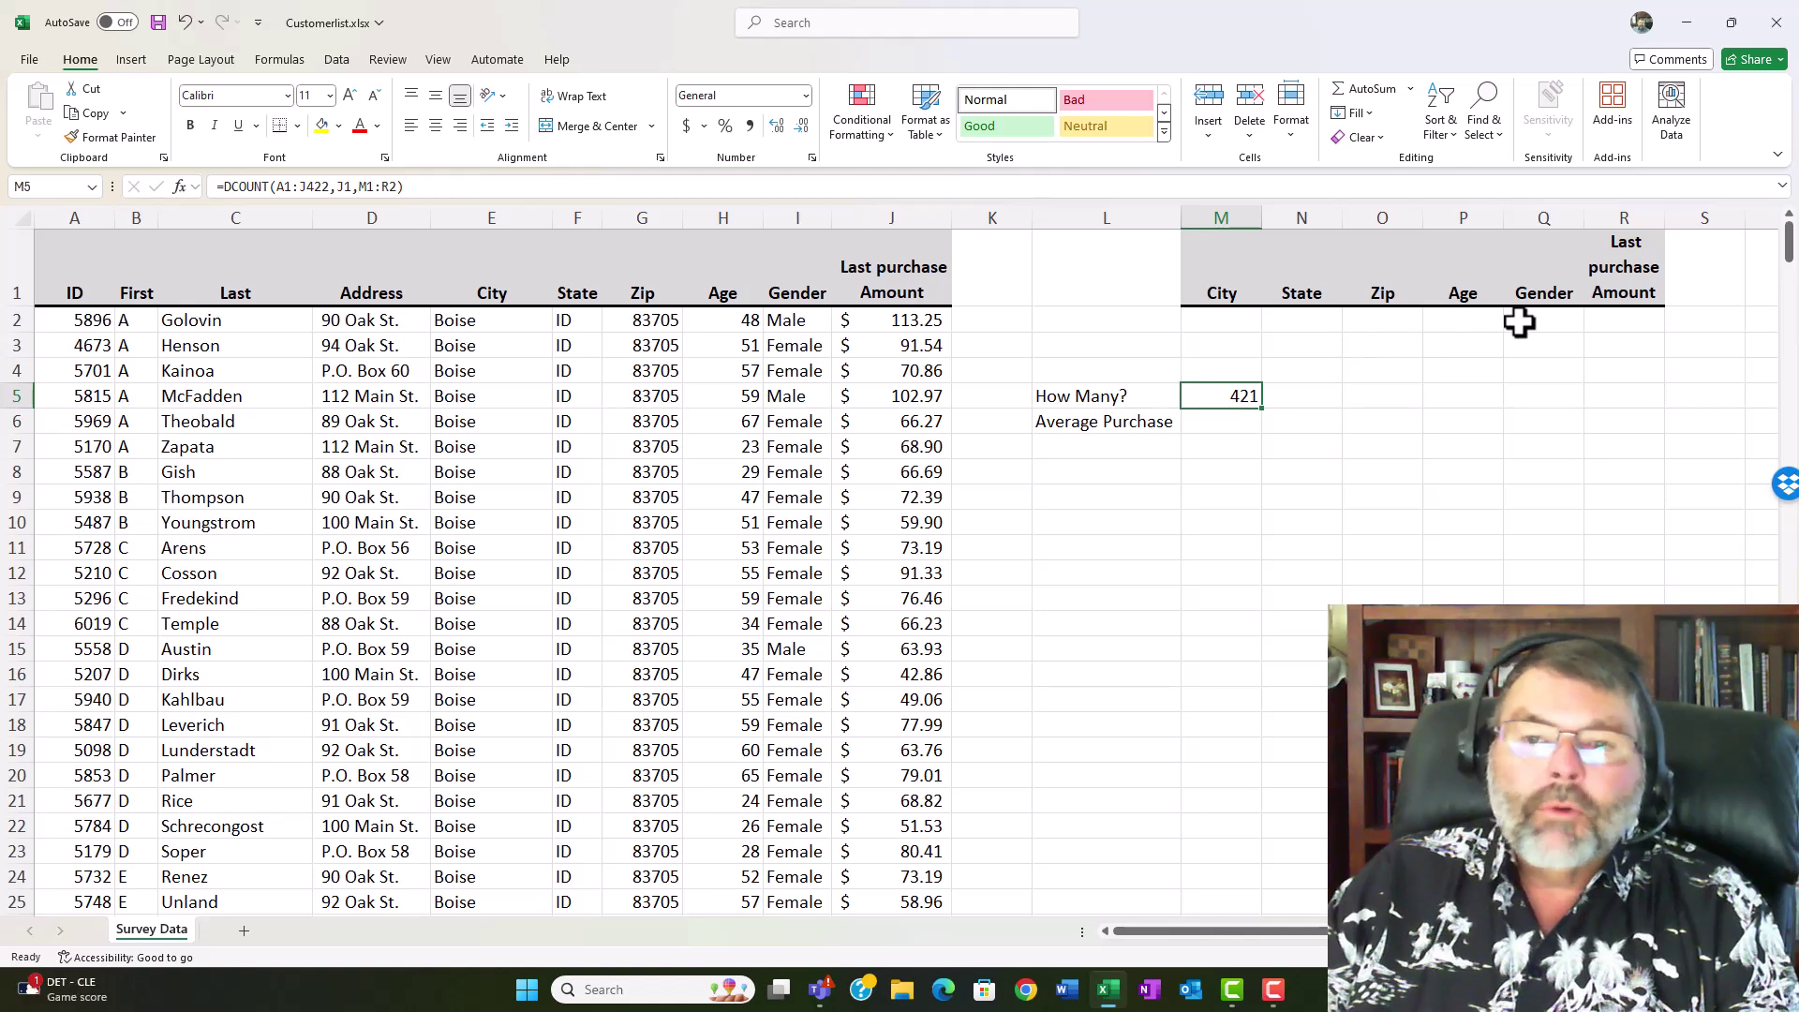
Start a DAVERAGE formula in M6 with the database range A1:J422
left_click(1213, 424)
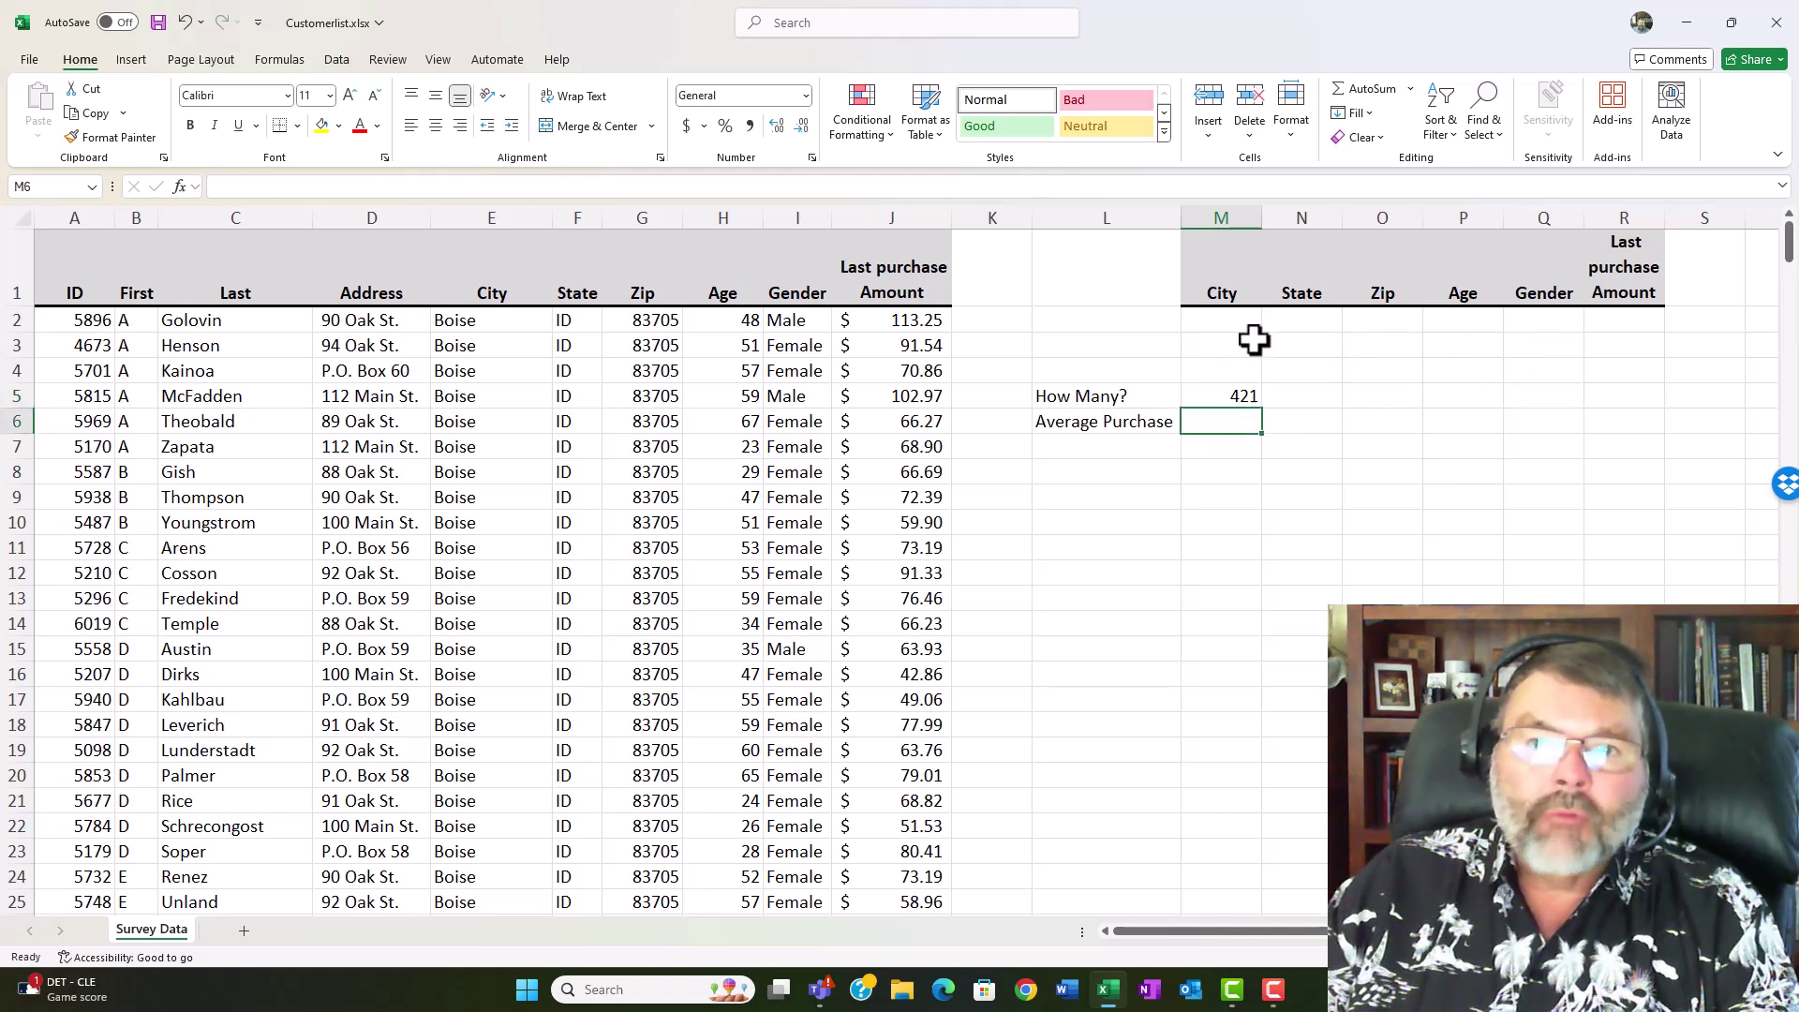
left_click(1409, 89)
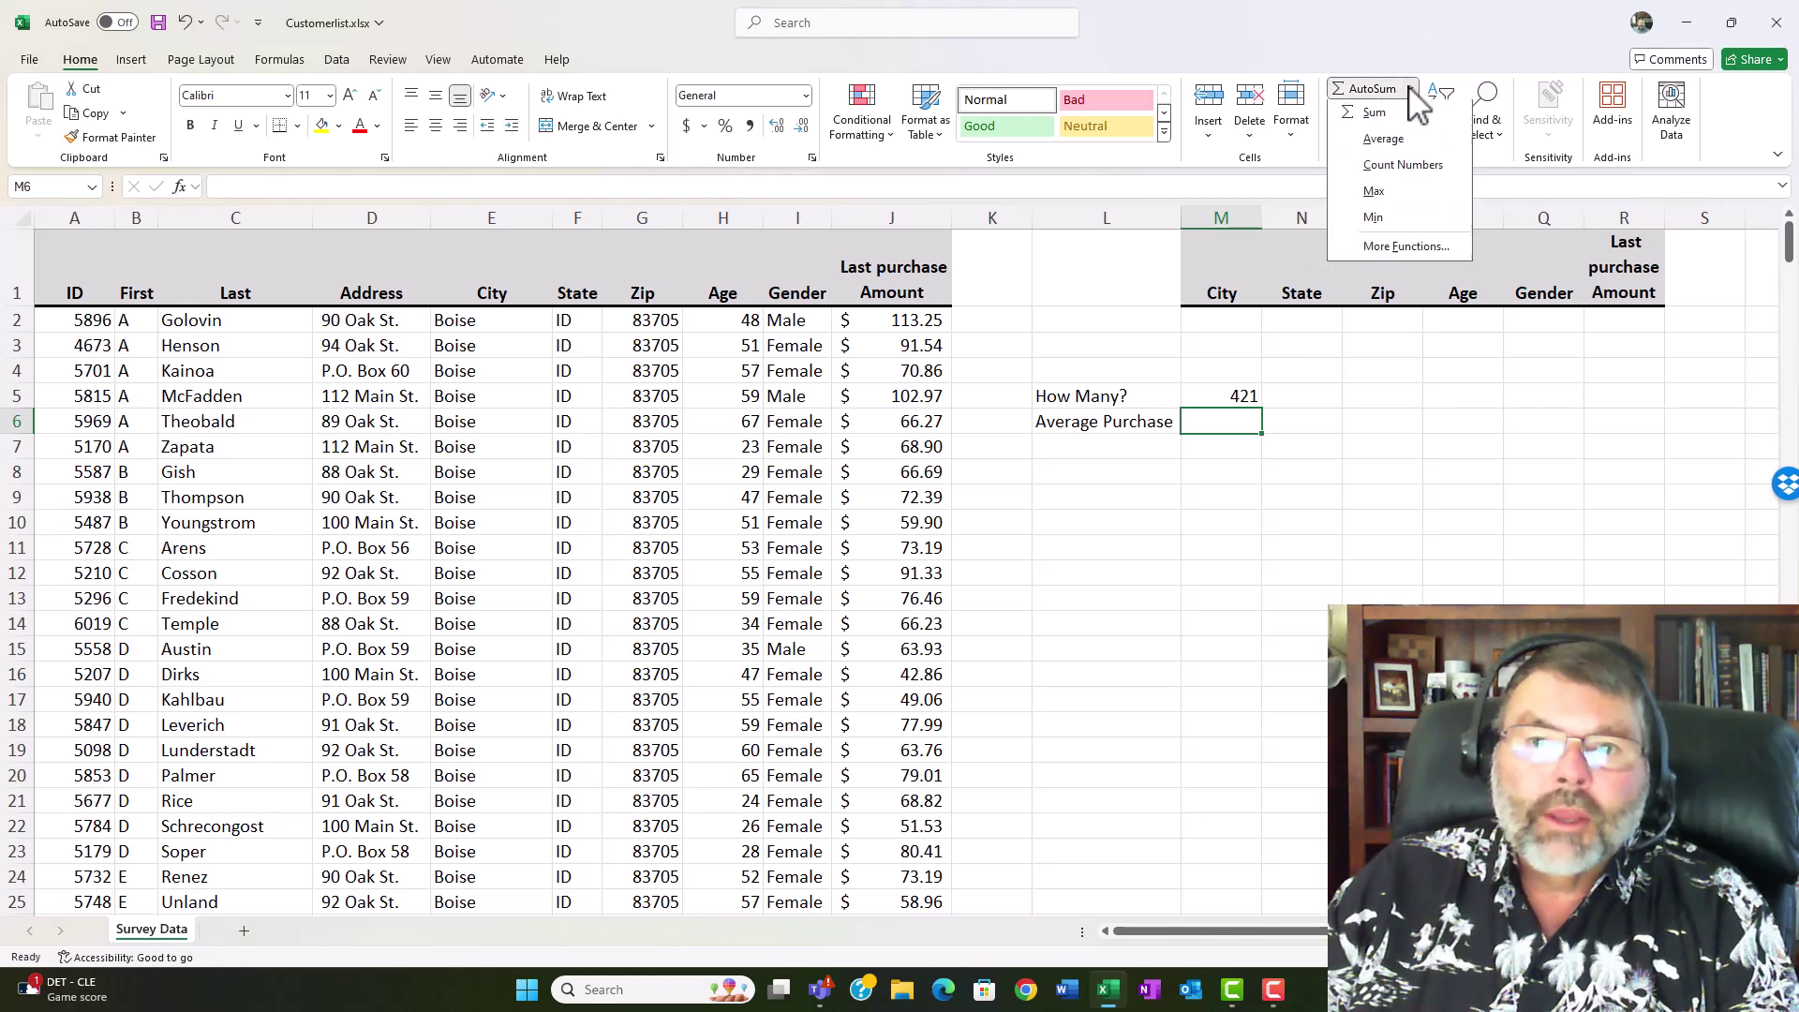
left_click(1369, 246)
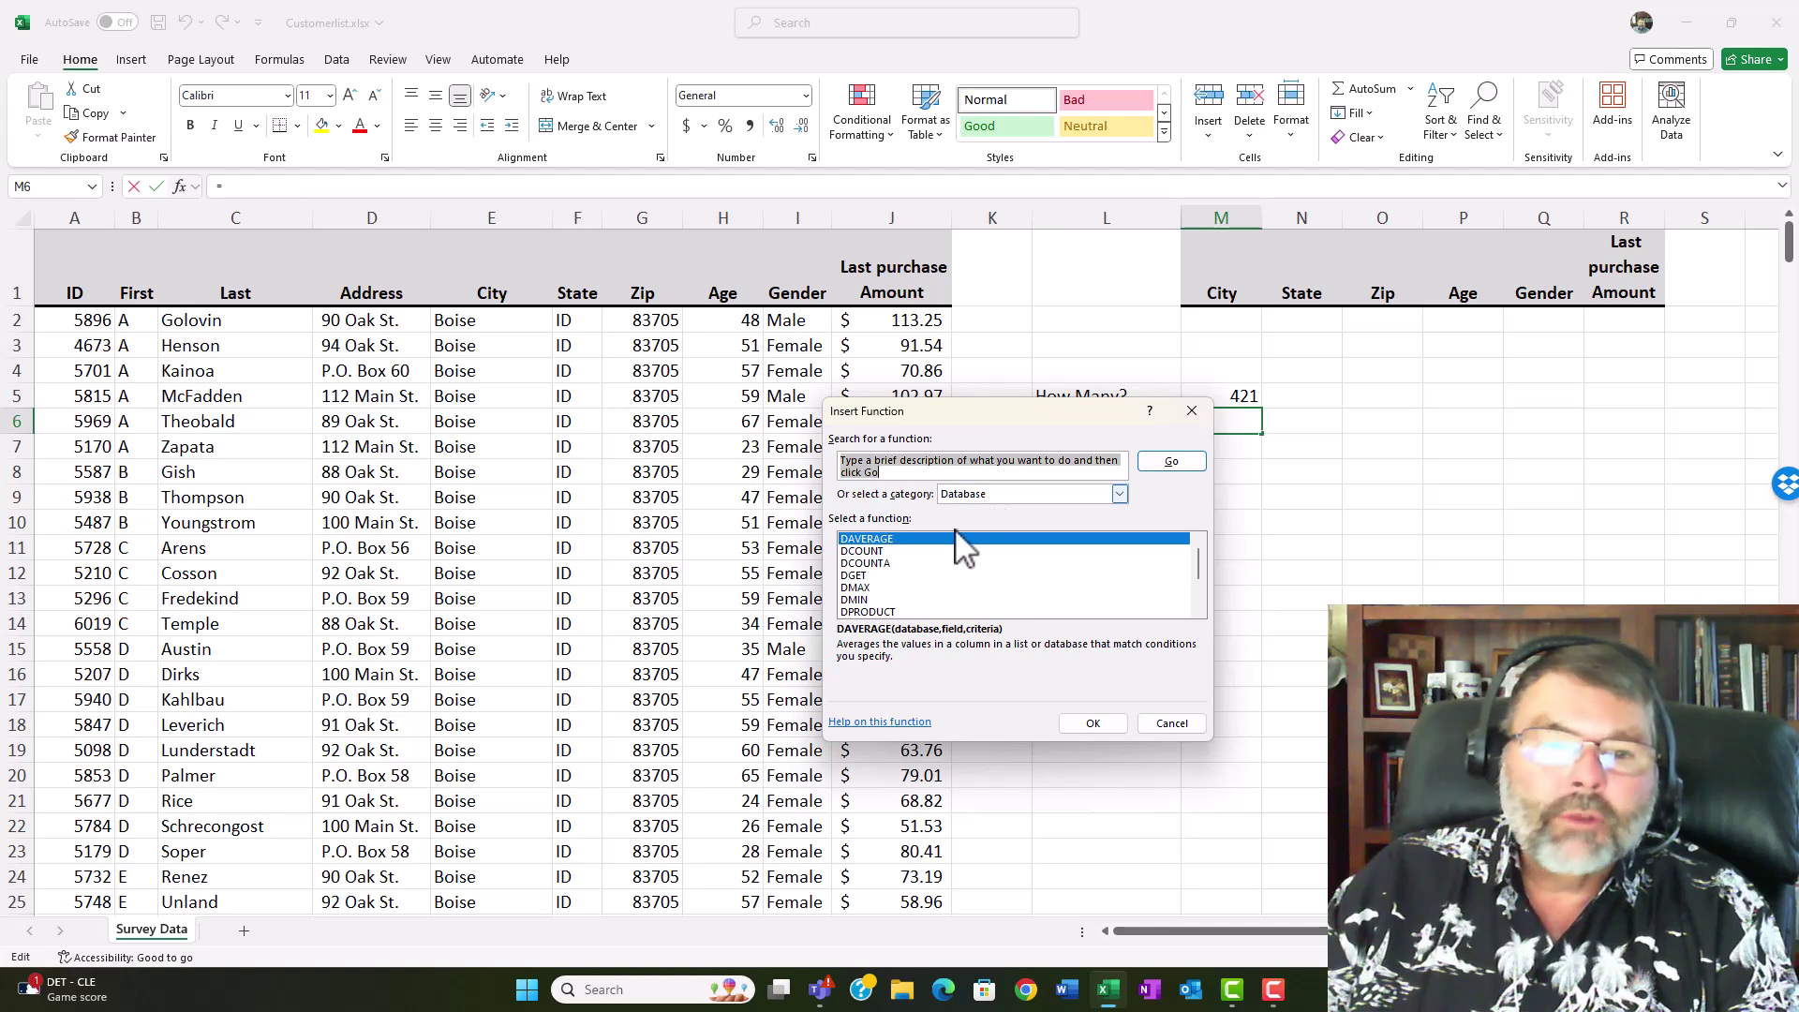
left_click(901, 540)
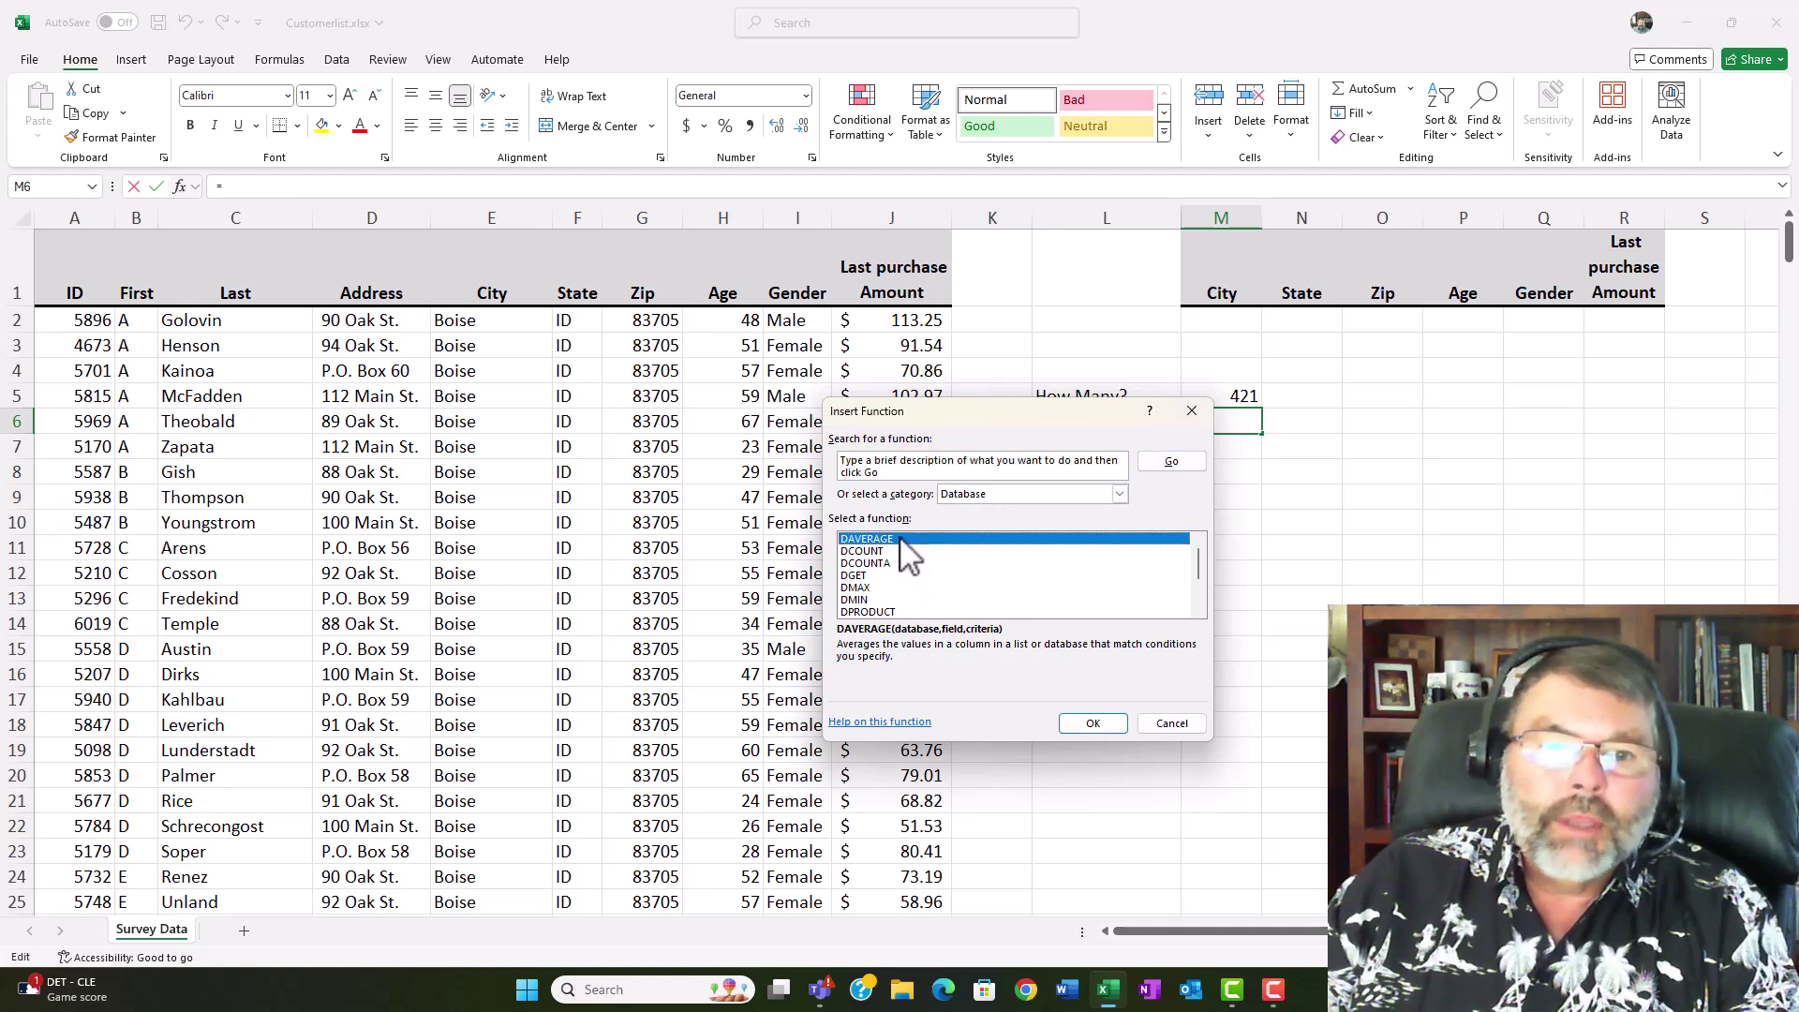
left_click(1091, 723)
left_click_drag(942, 468, 1225, 555)
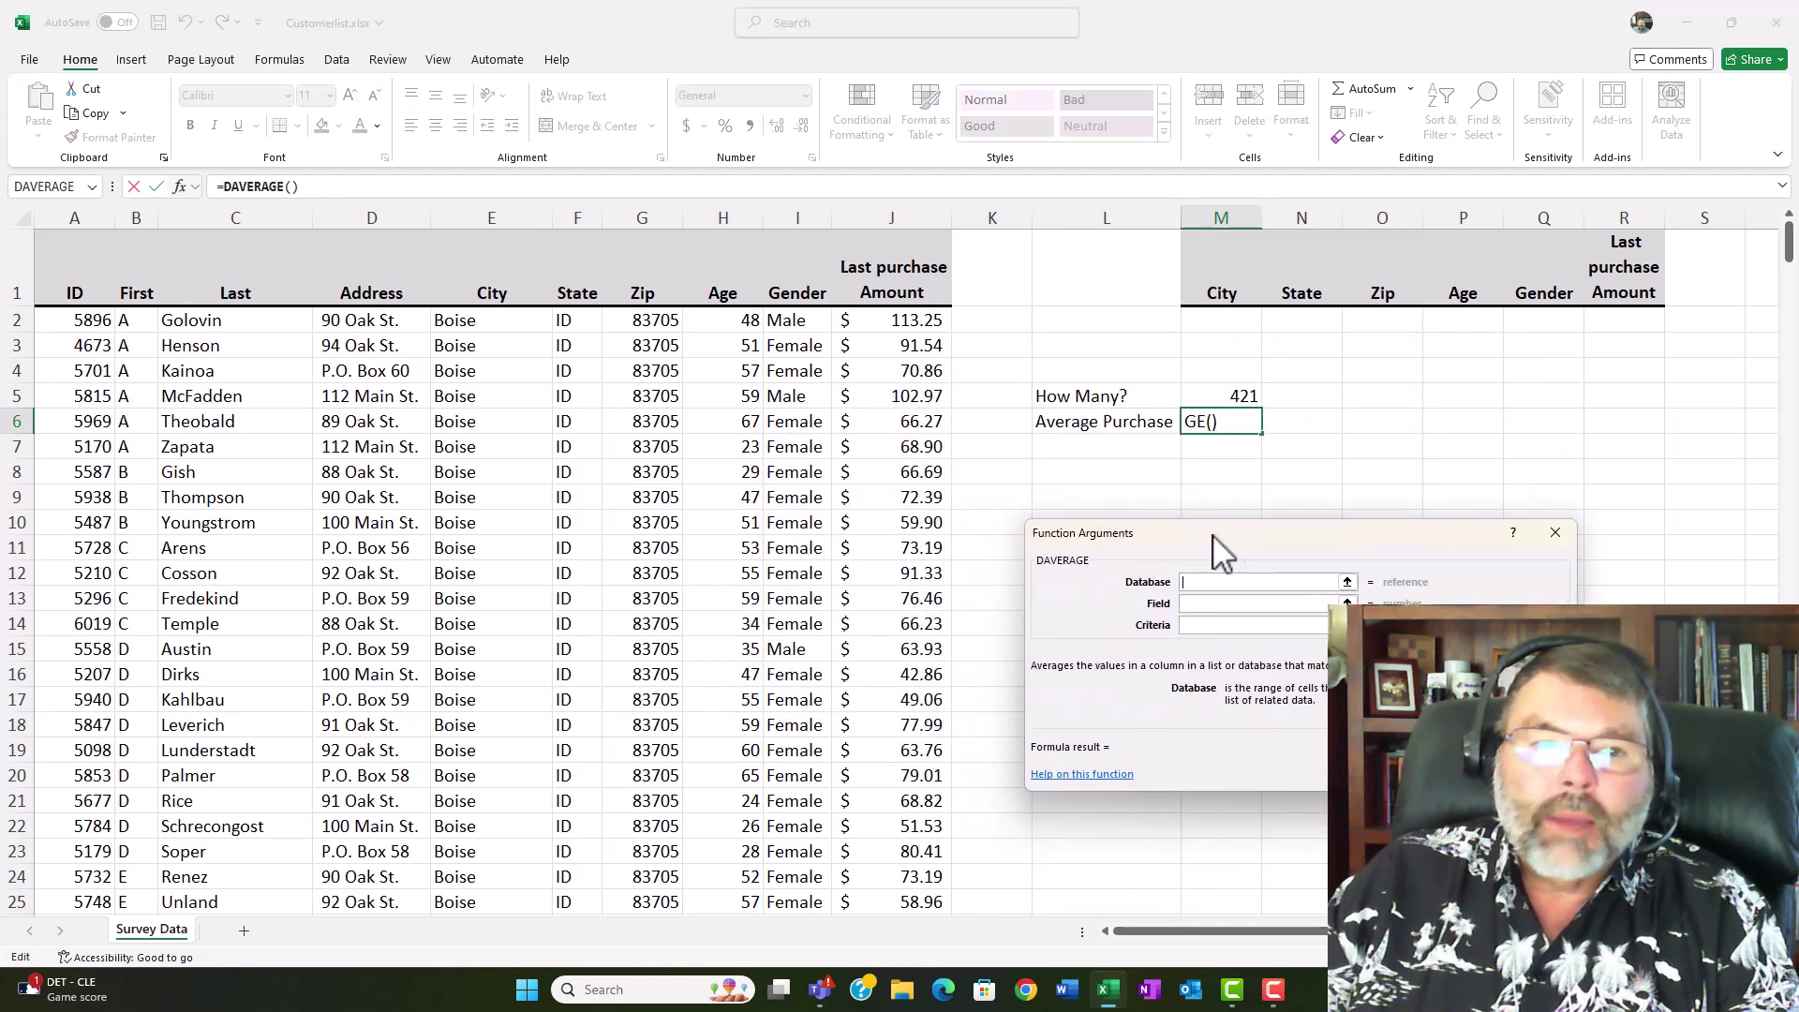
left_click(57, 278)
key("shift+Right")
key("shift+Right")
key("shift+Right")
key("shift+Right")
key("shift+Right")
key("shift+Right")
key("shift+Right")
key("shift+Right")
key("shift+Right")
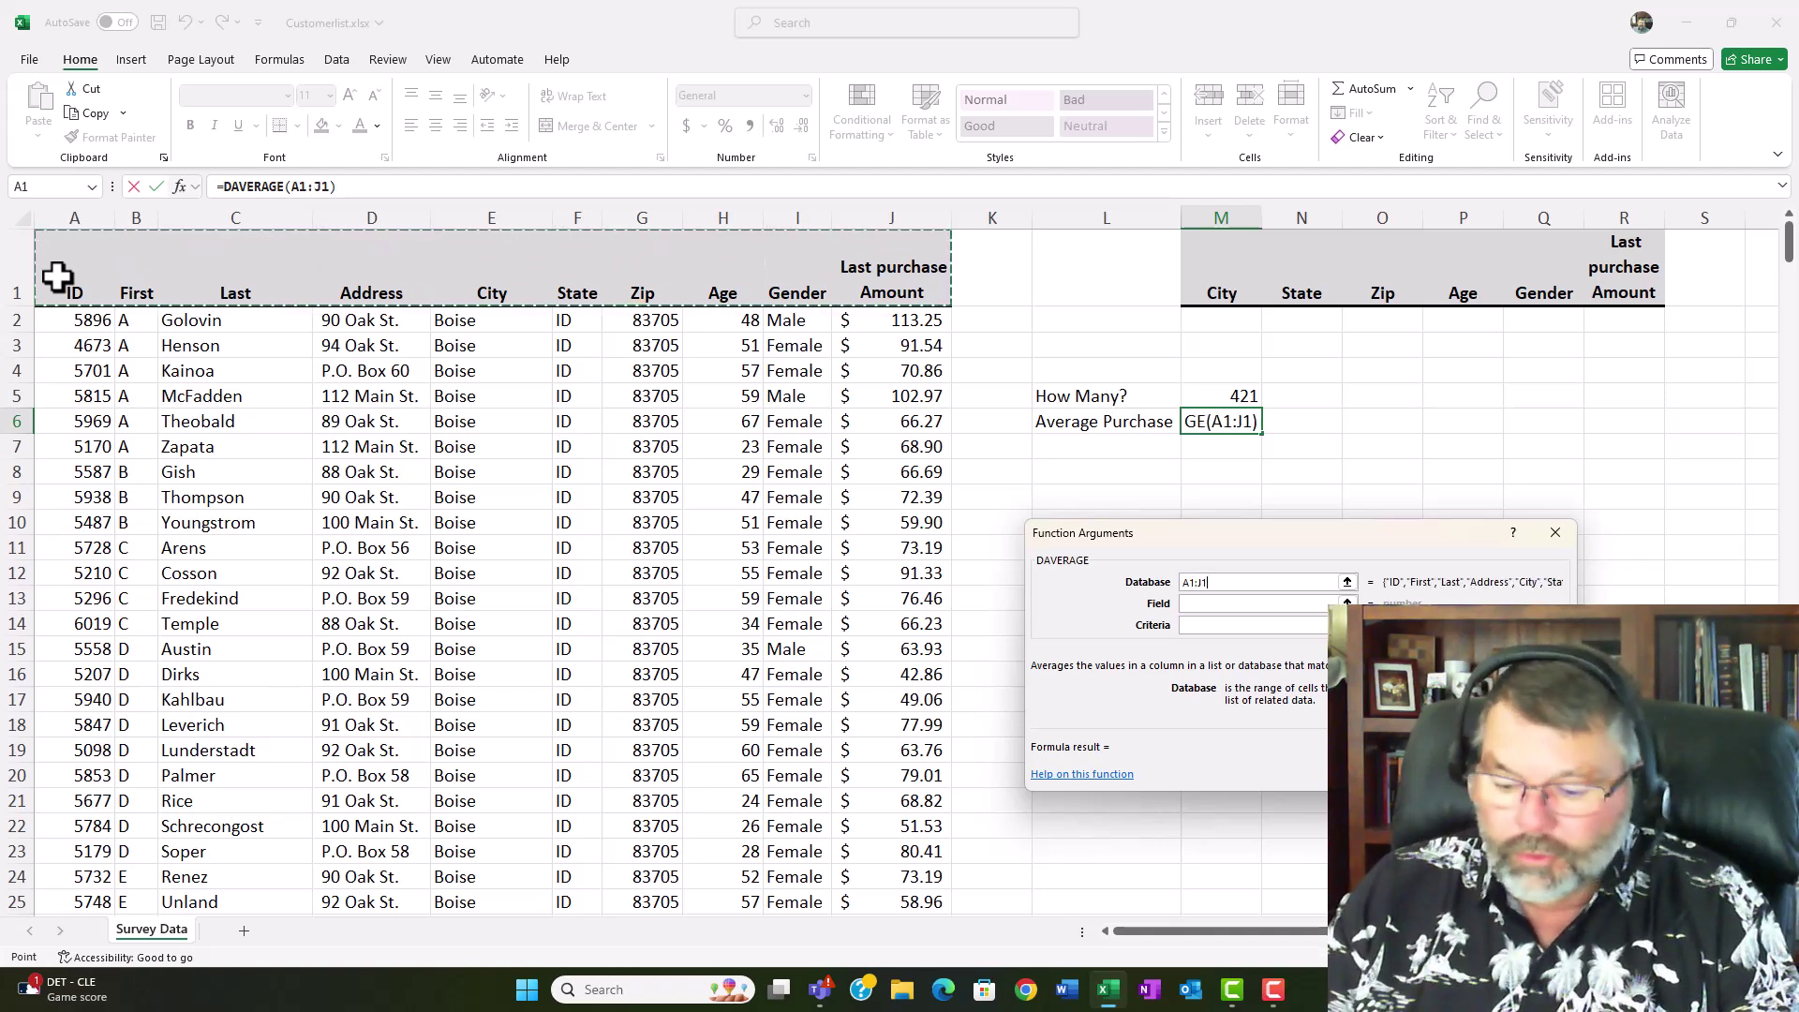
key("ctrl+shift+Down")
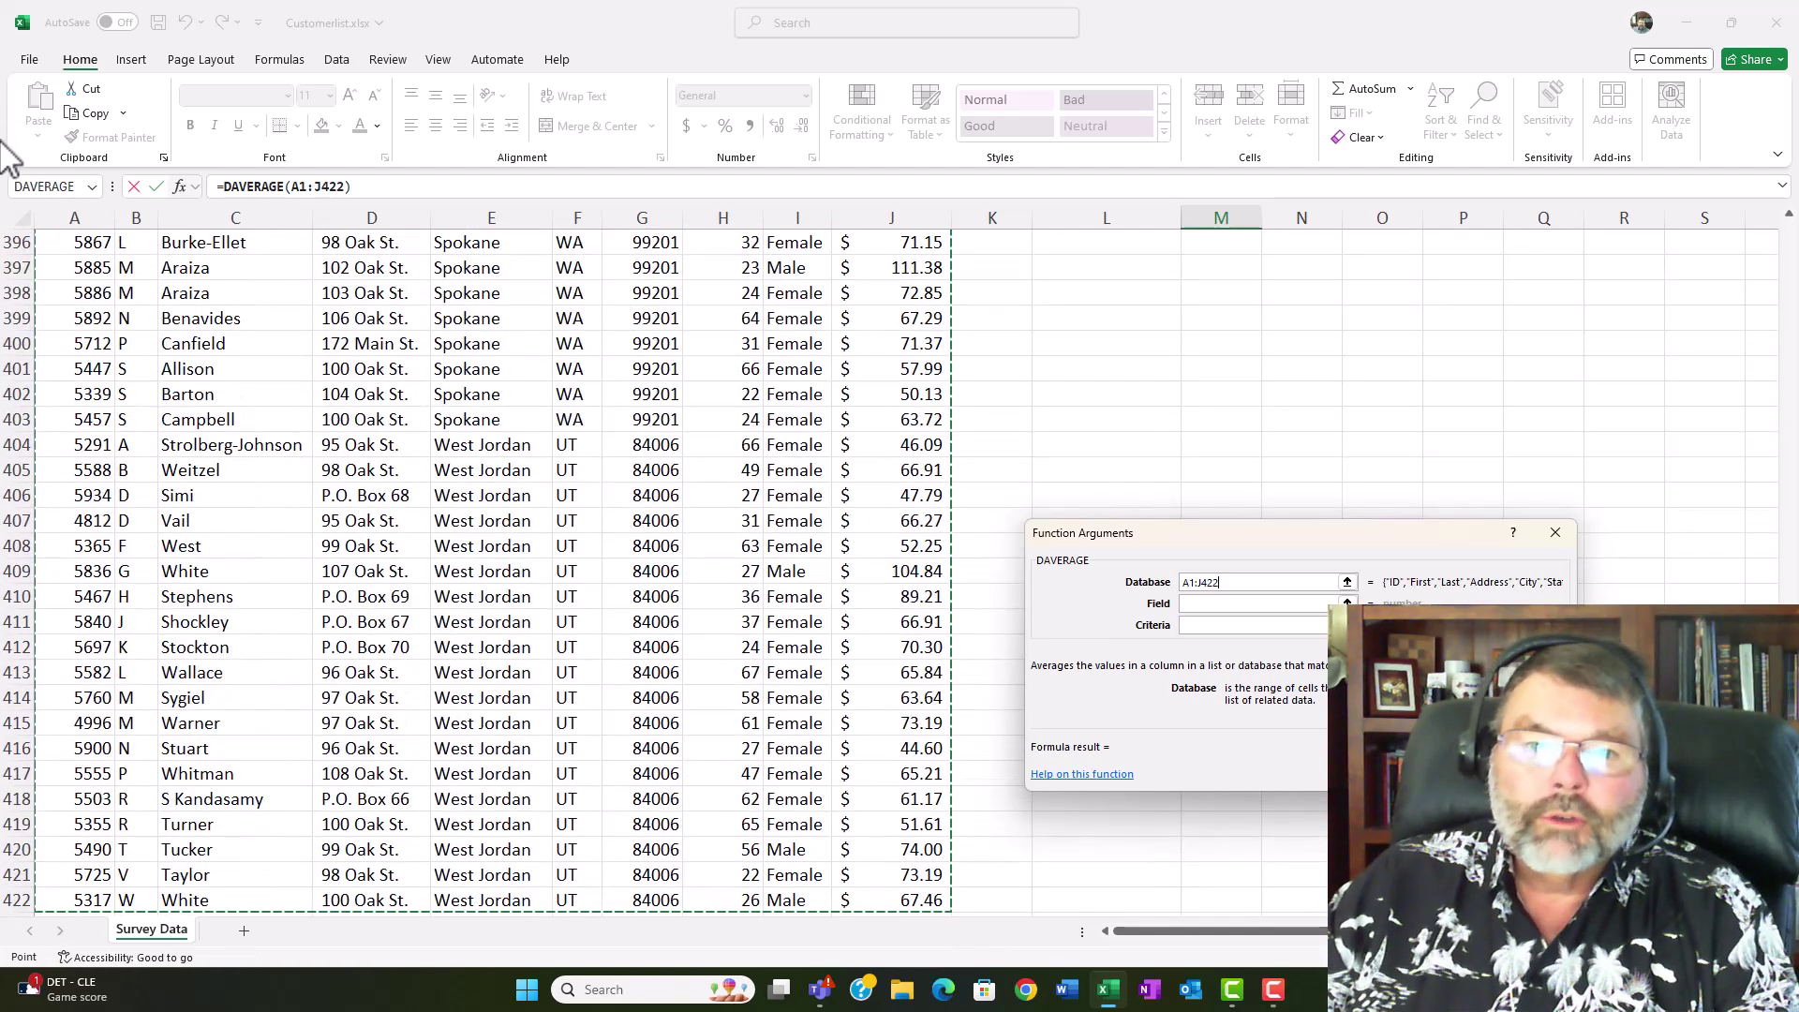
Set DAVERAGE's field to J1 and criteria to M1:R2, returning 65.4979
left_click(1191, 606)
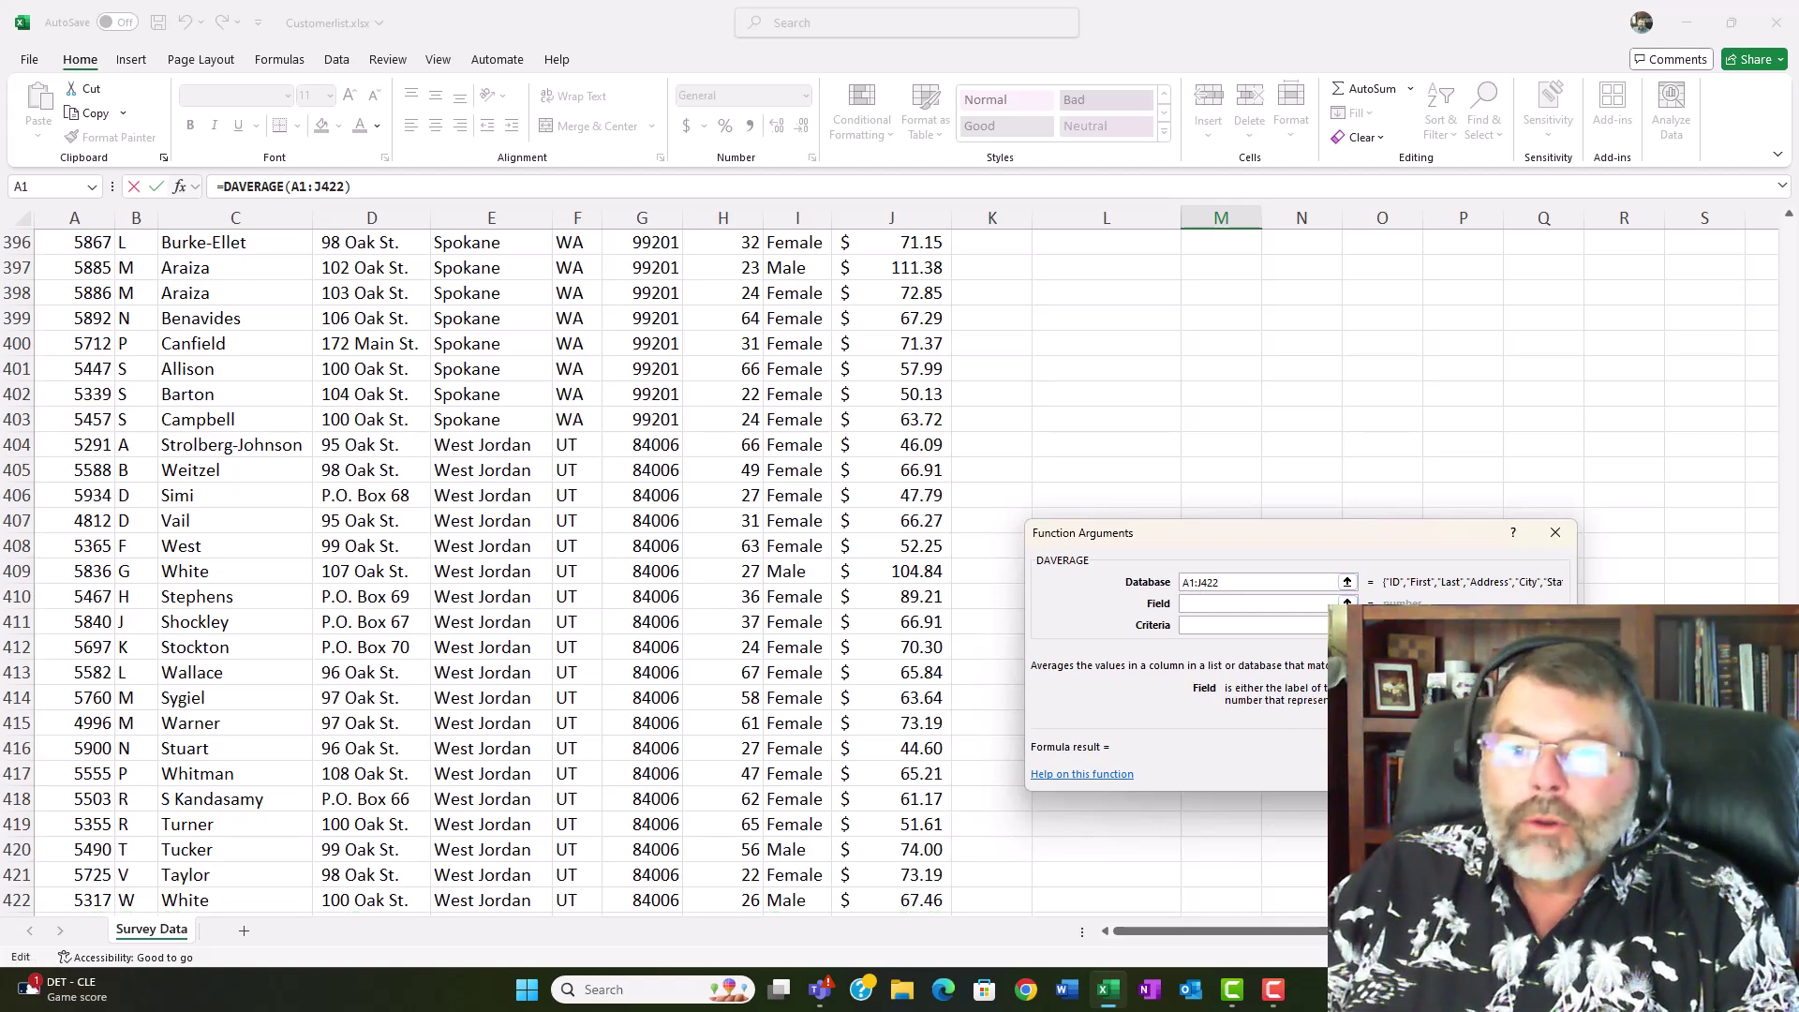
left_click_drag(1788, 838, 1750, 191)
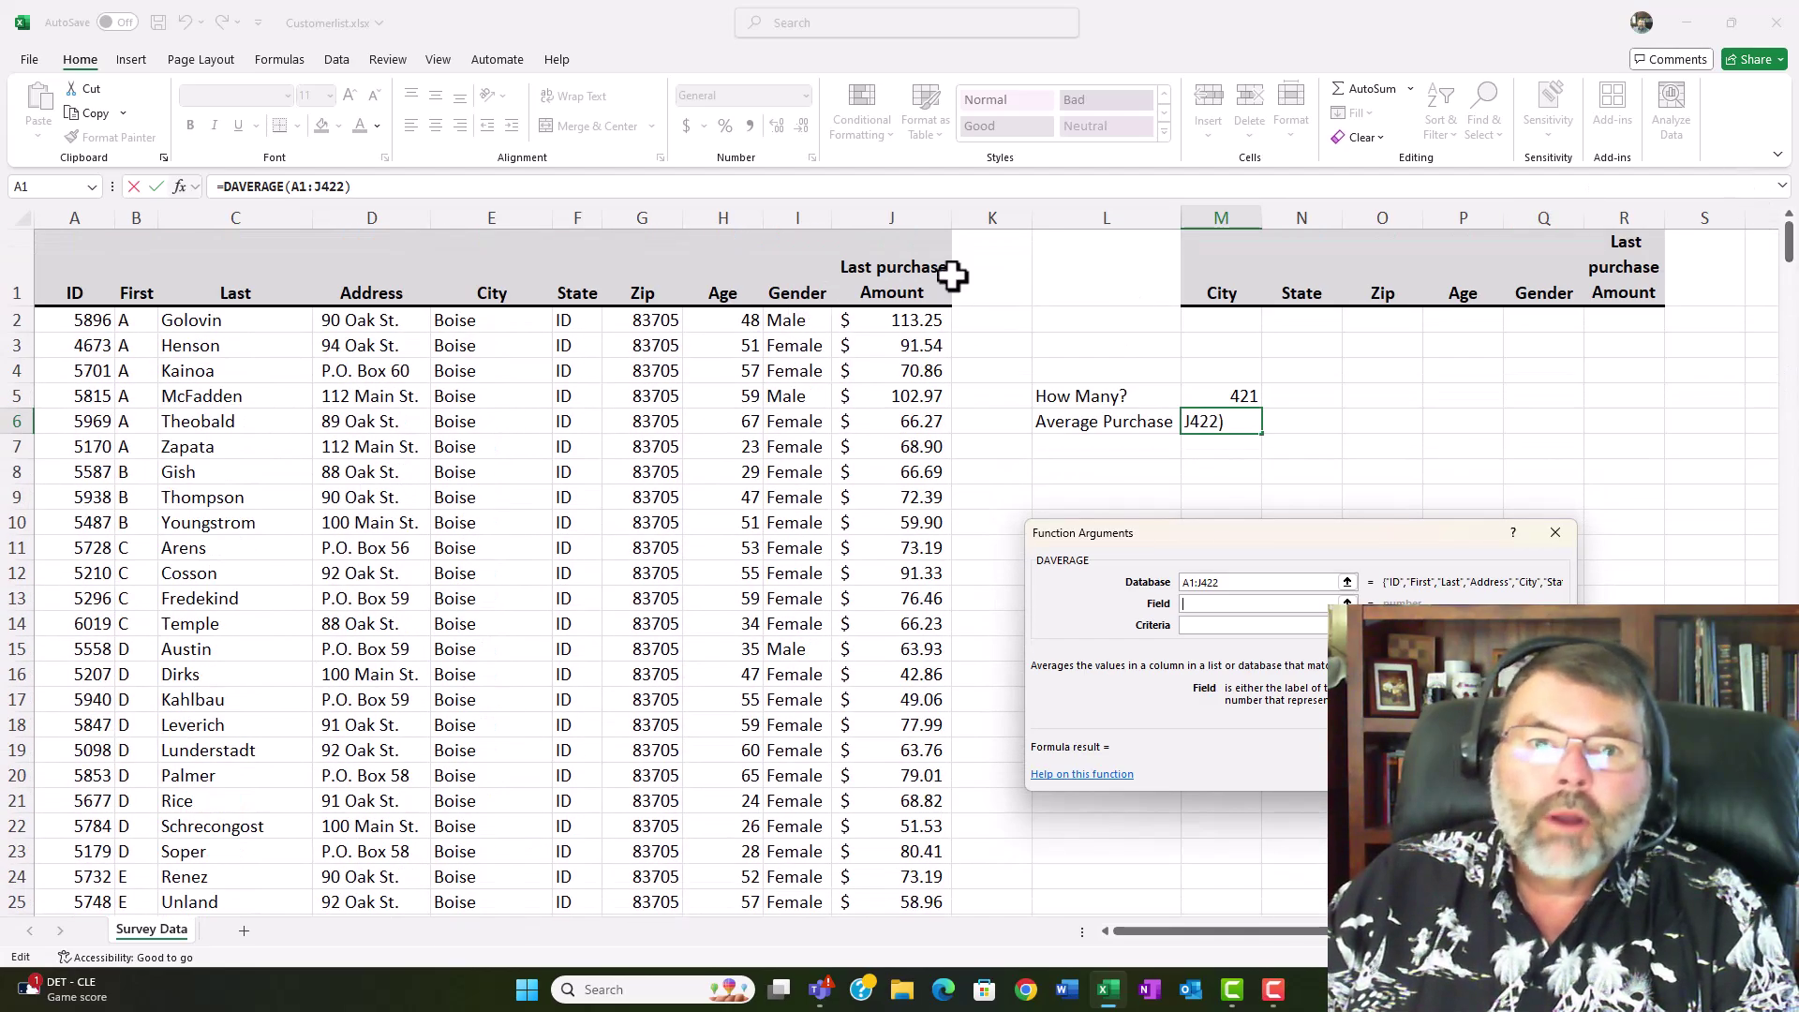
left_click(876, 274)
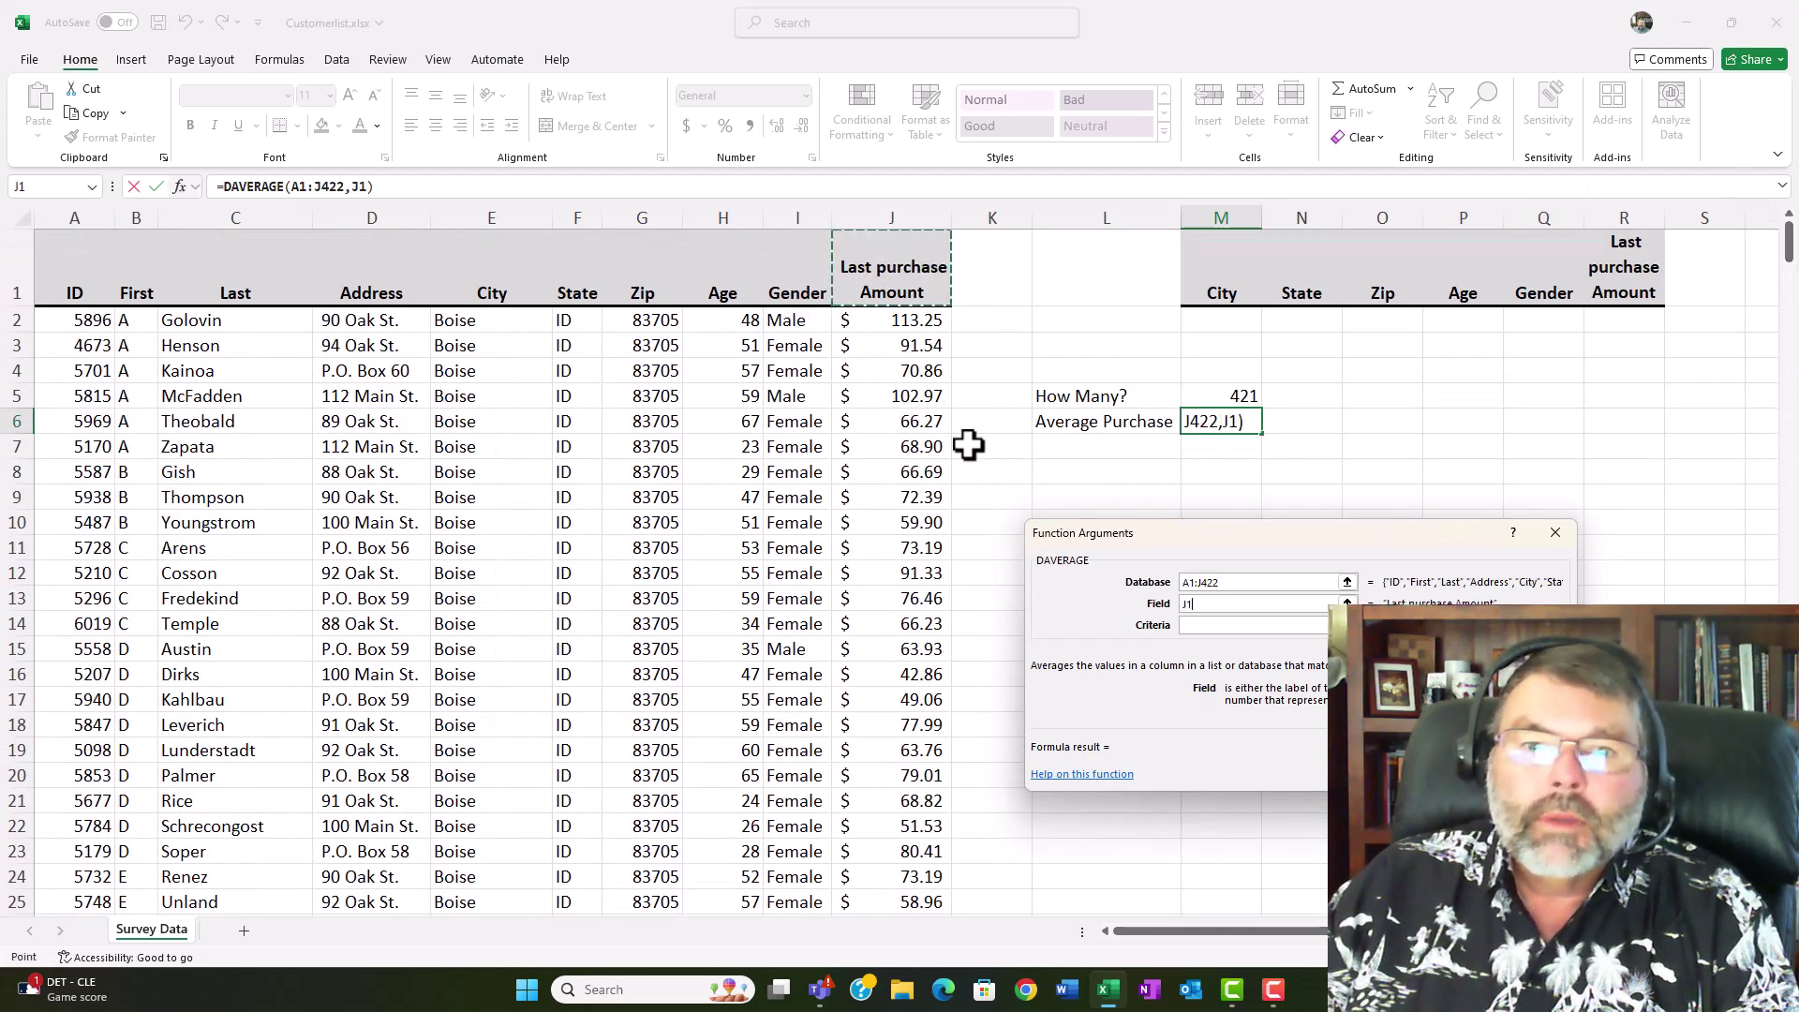
left_click(1228, 625)
left_click_drag(1221, 298, 1613, 327)
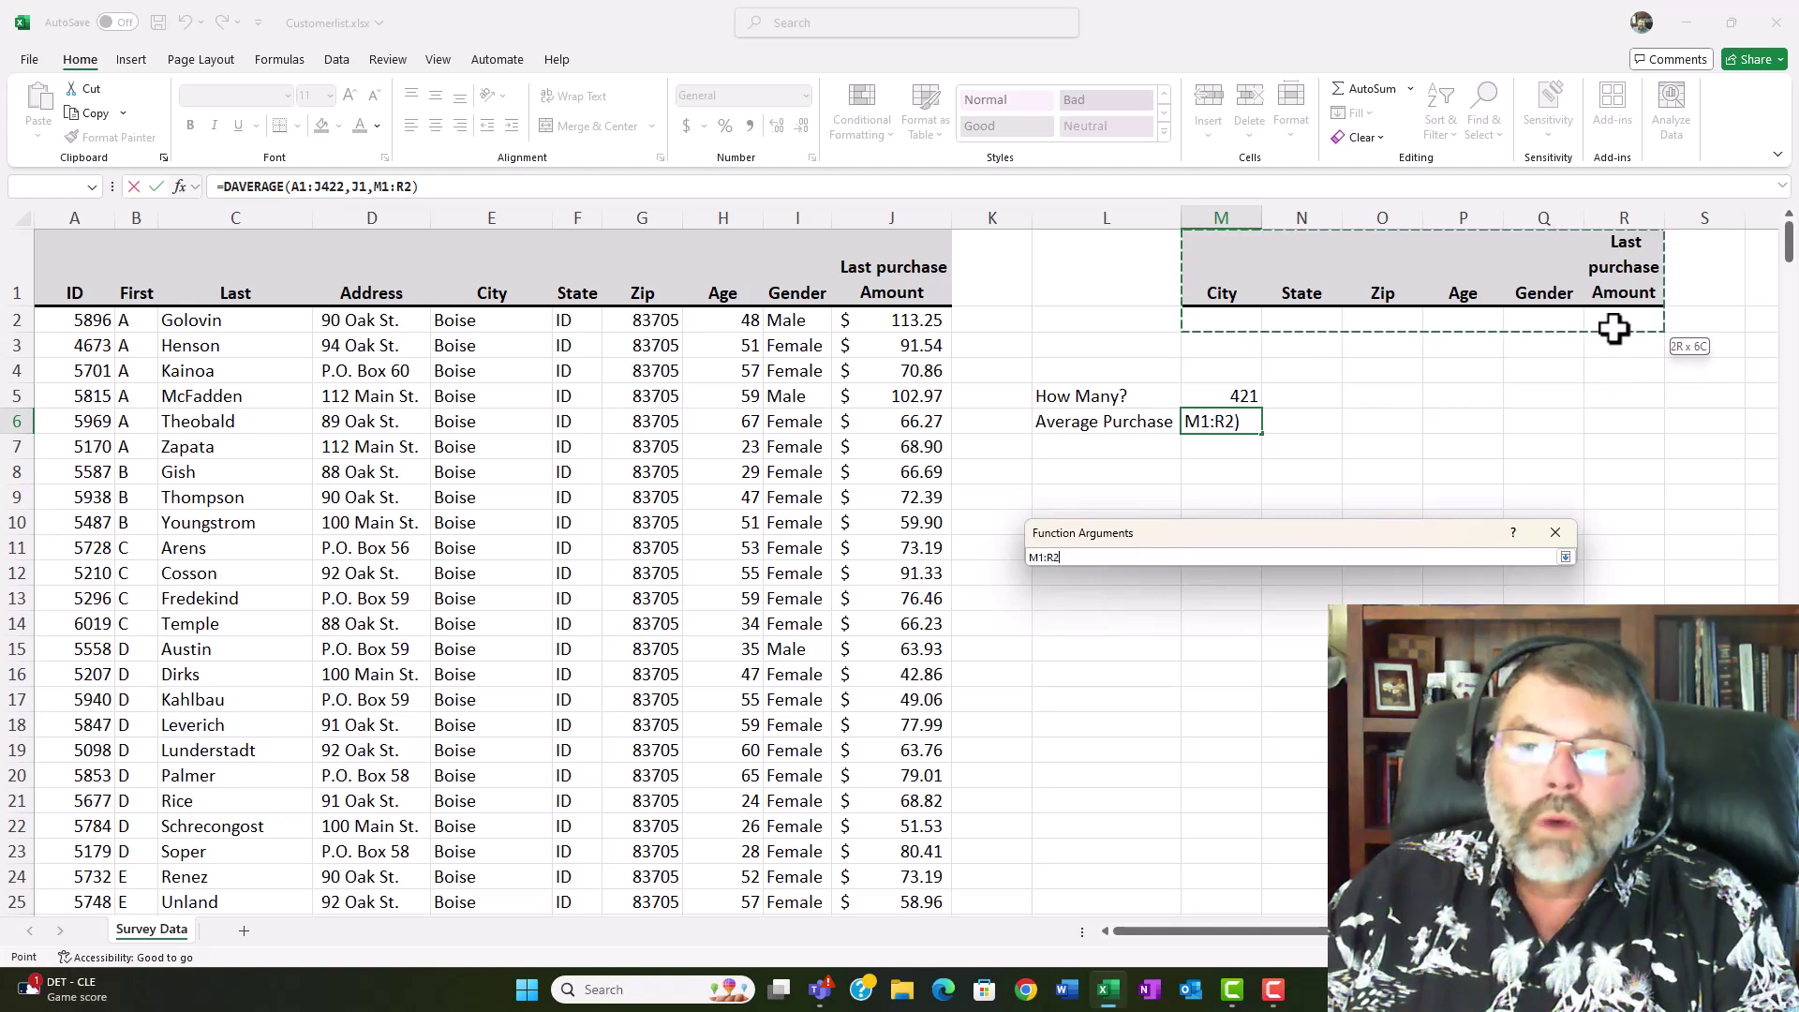
left_click_drag(1613, 327, 1613, 327)
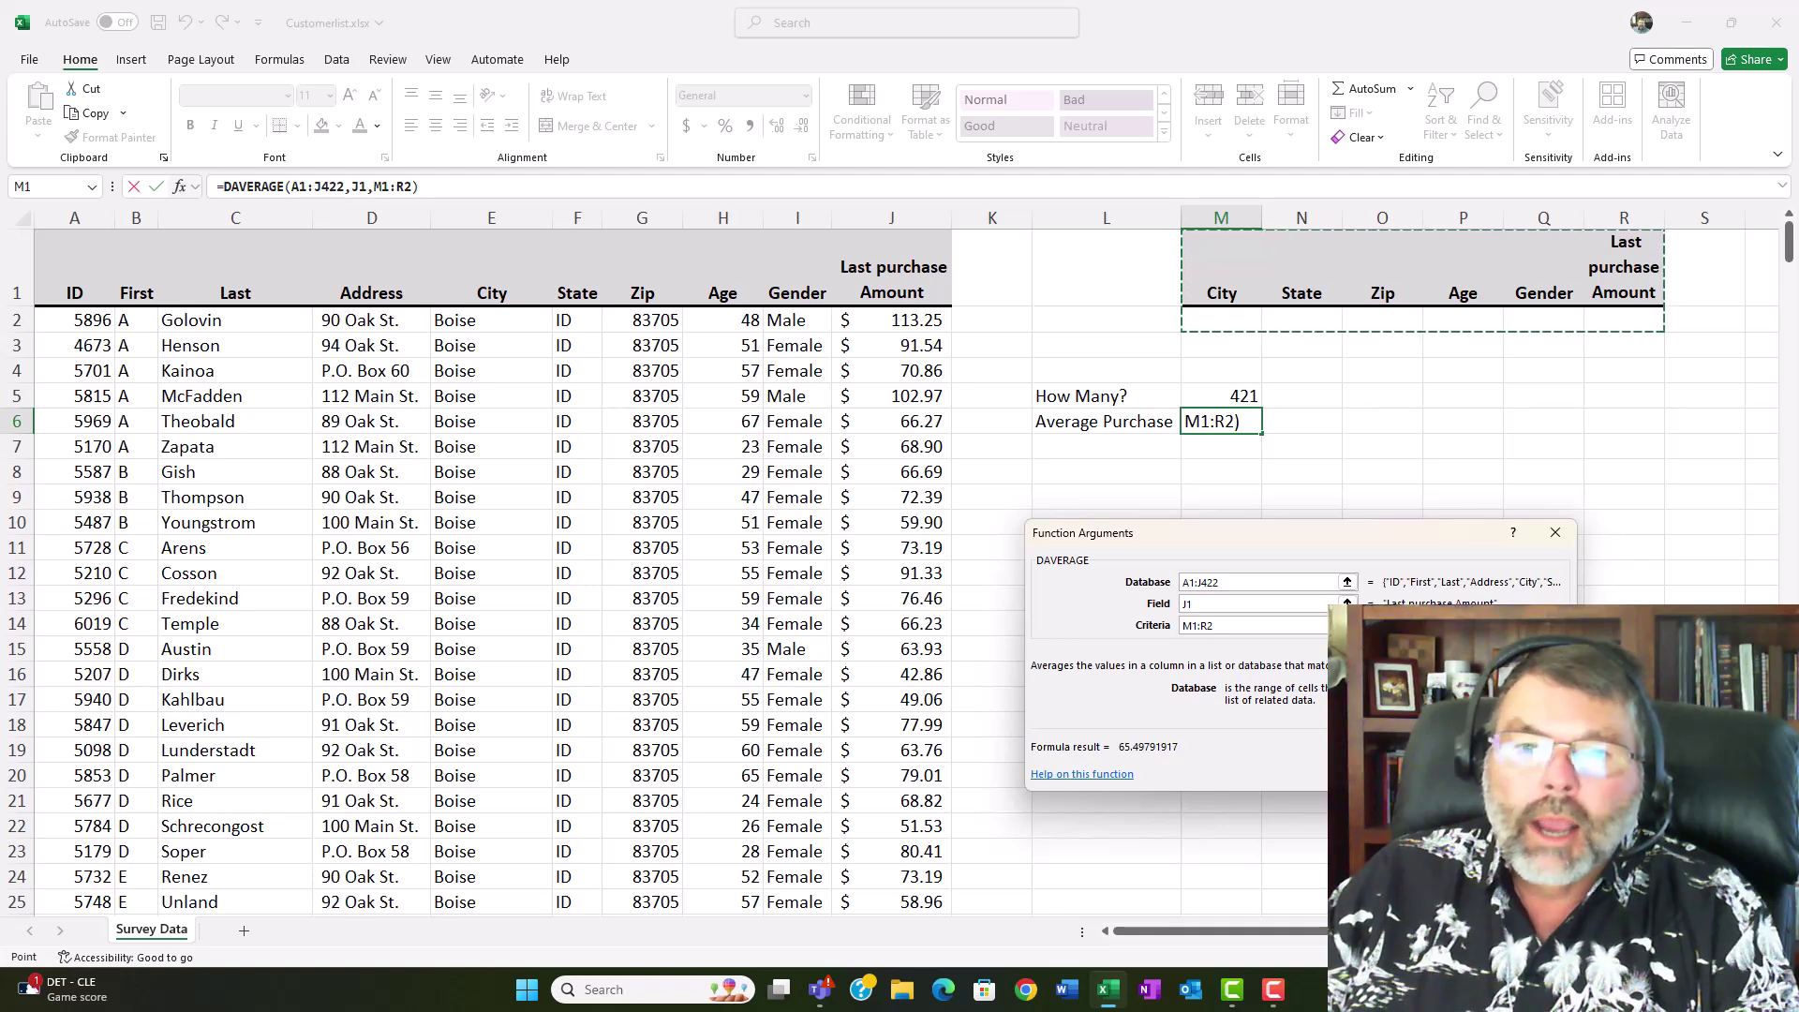
key("Return")
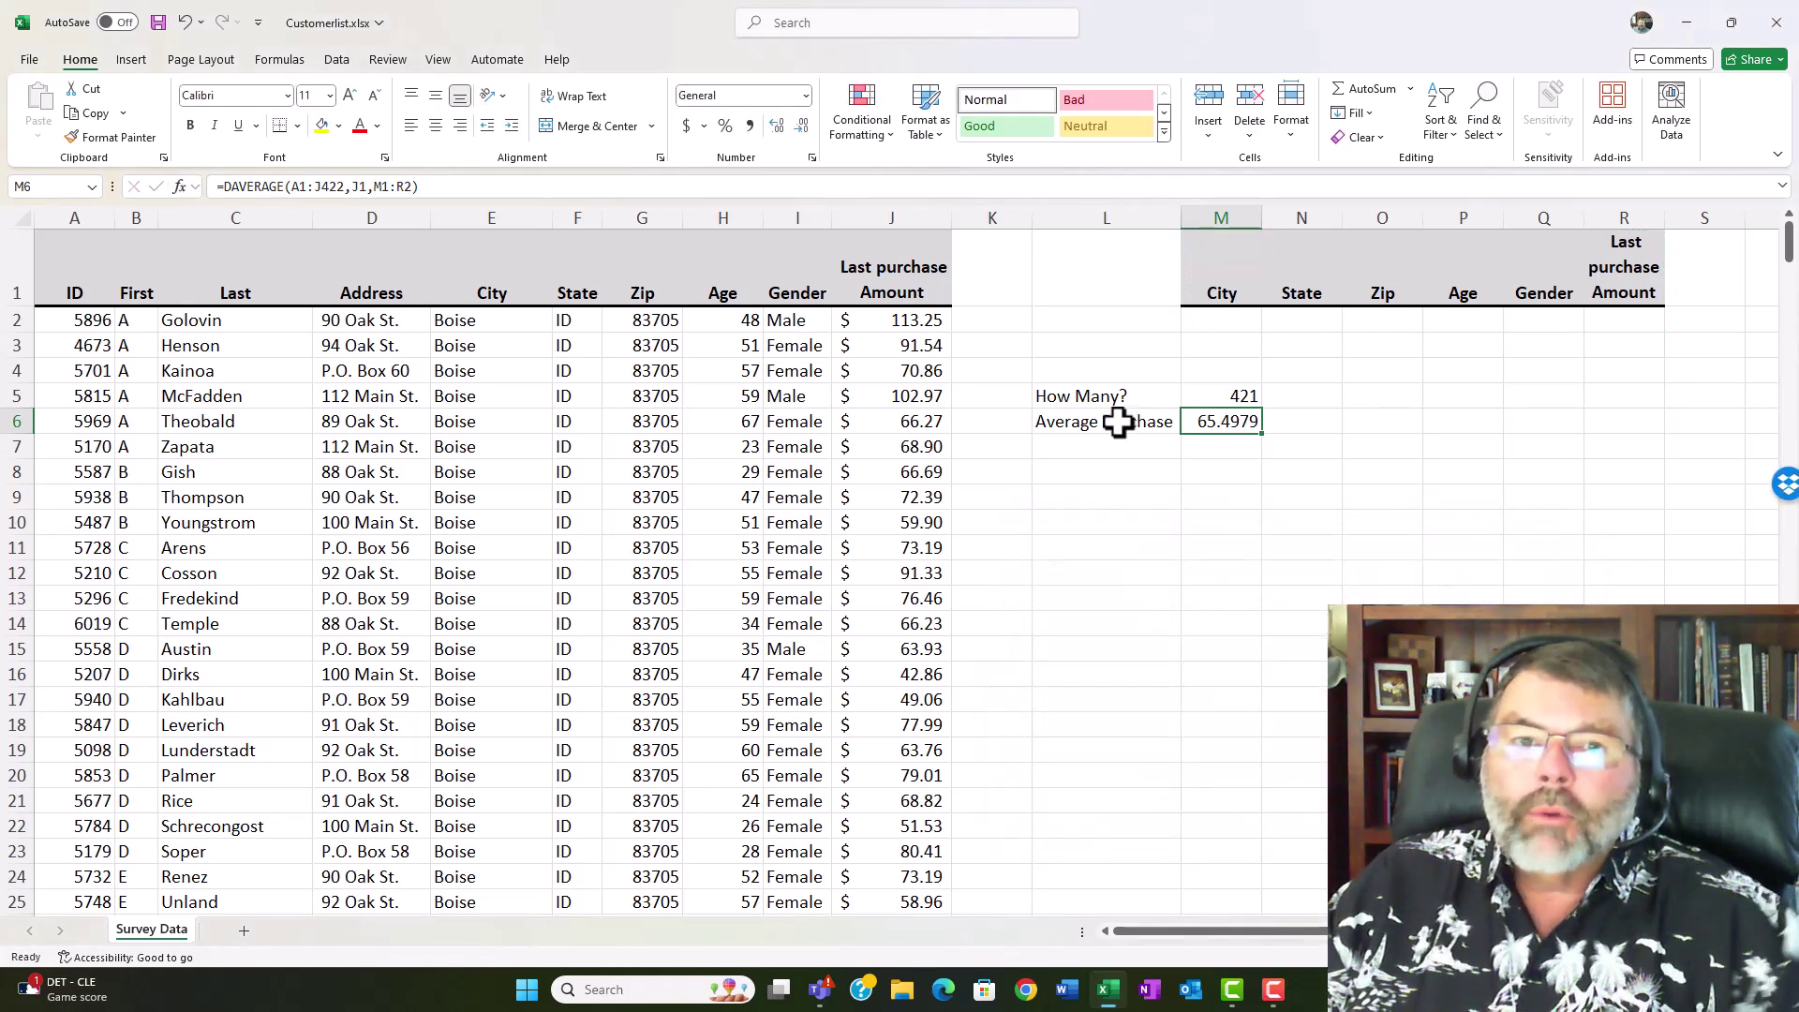
Format the average as Accounting ($ 65.50) and set the State criterion in N2 to ID
left_click(687, 126)
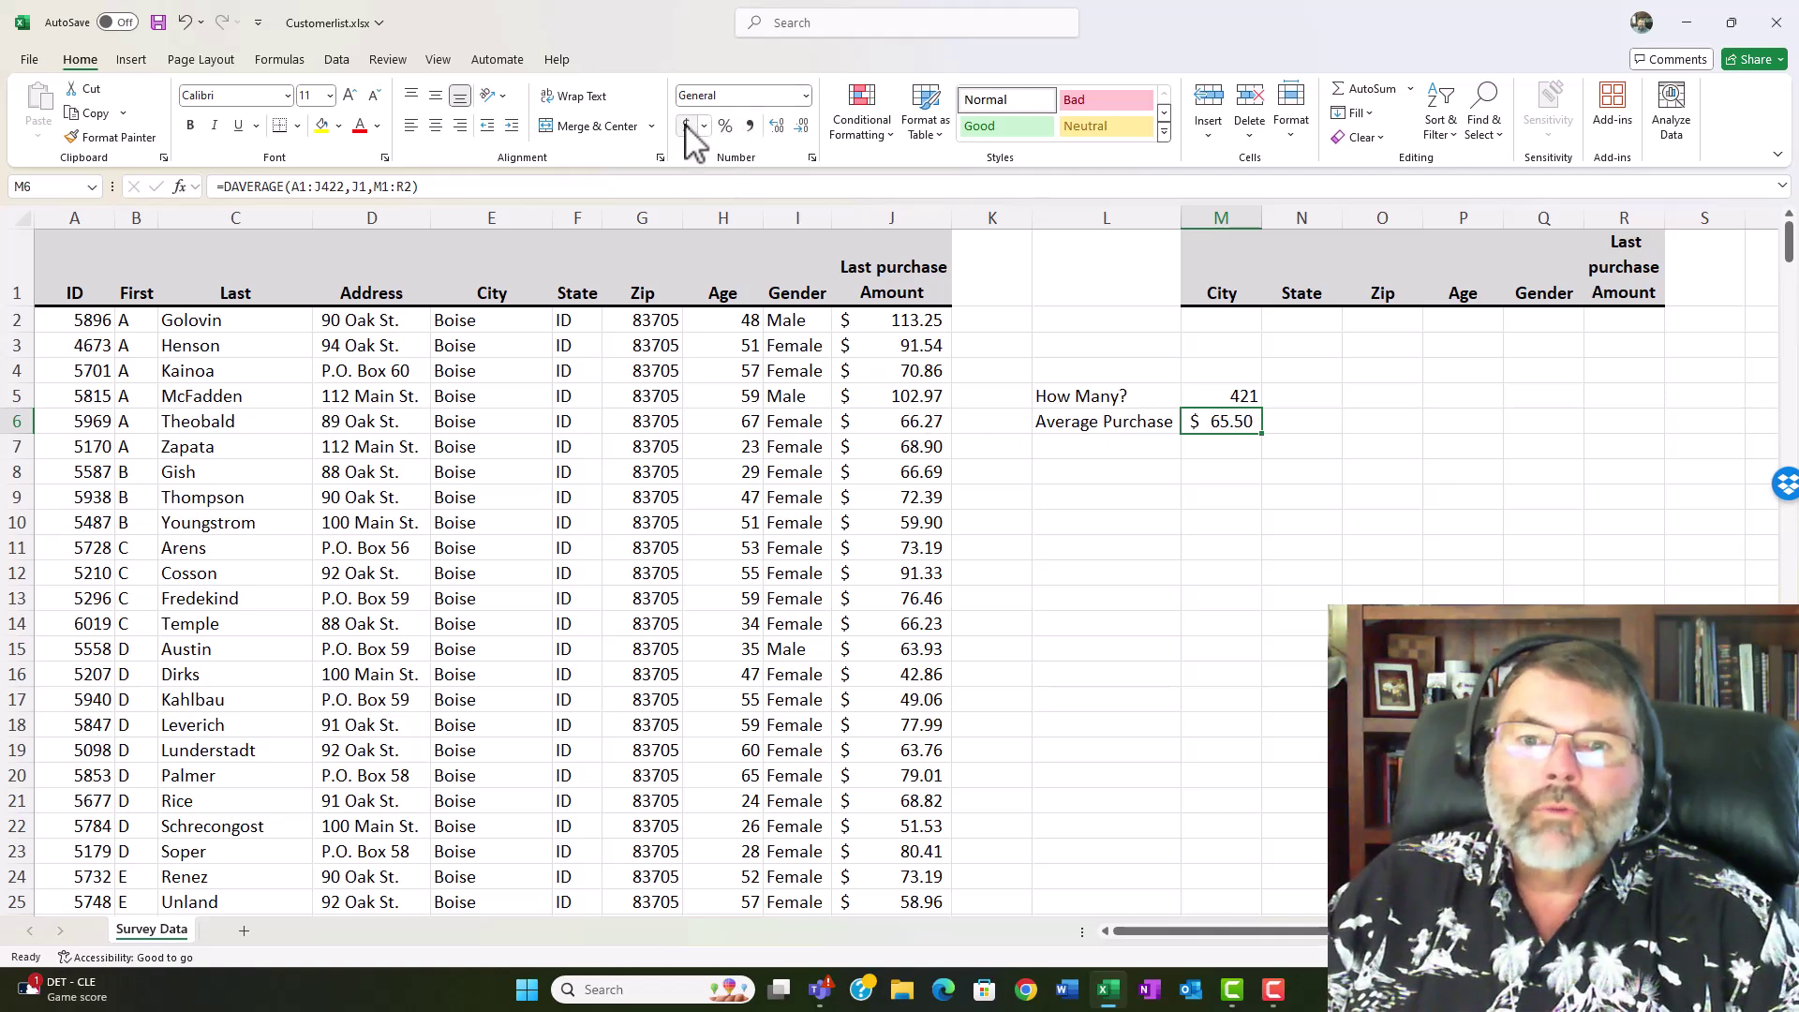
left_click(1306, 319)
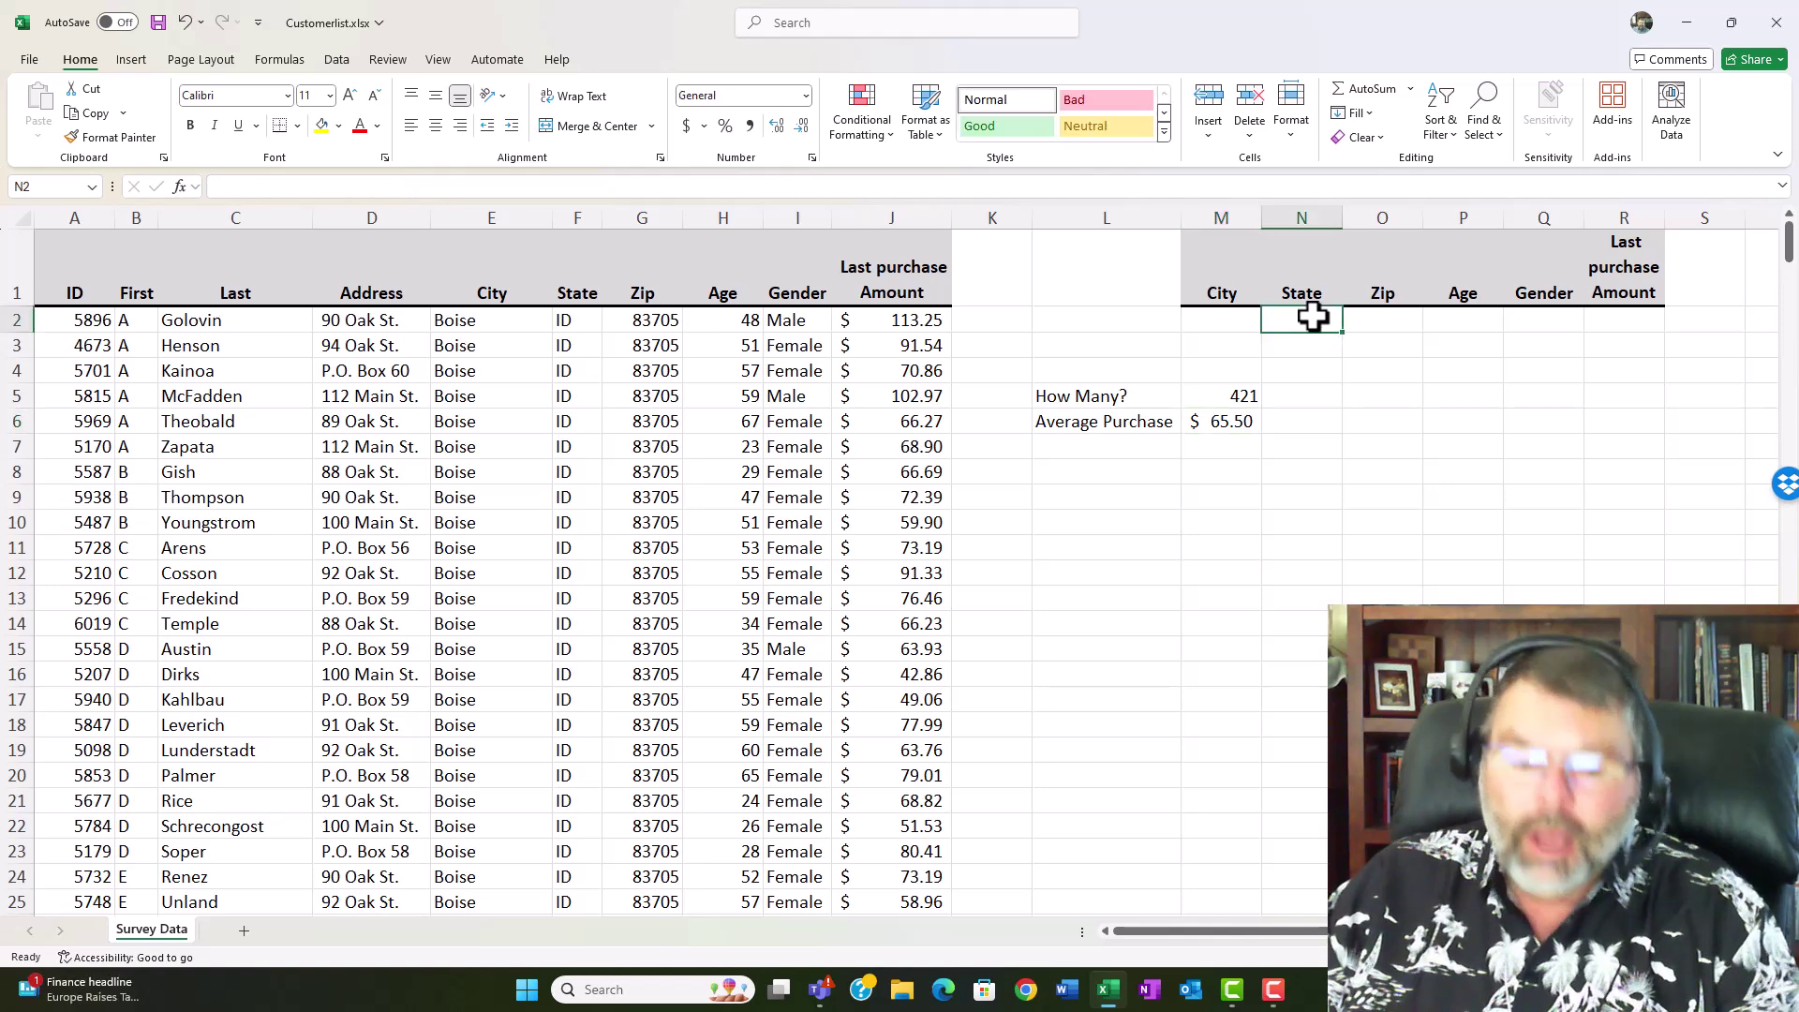
type("I")
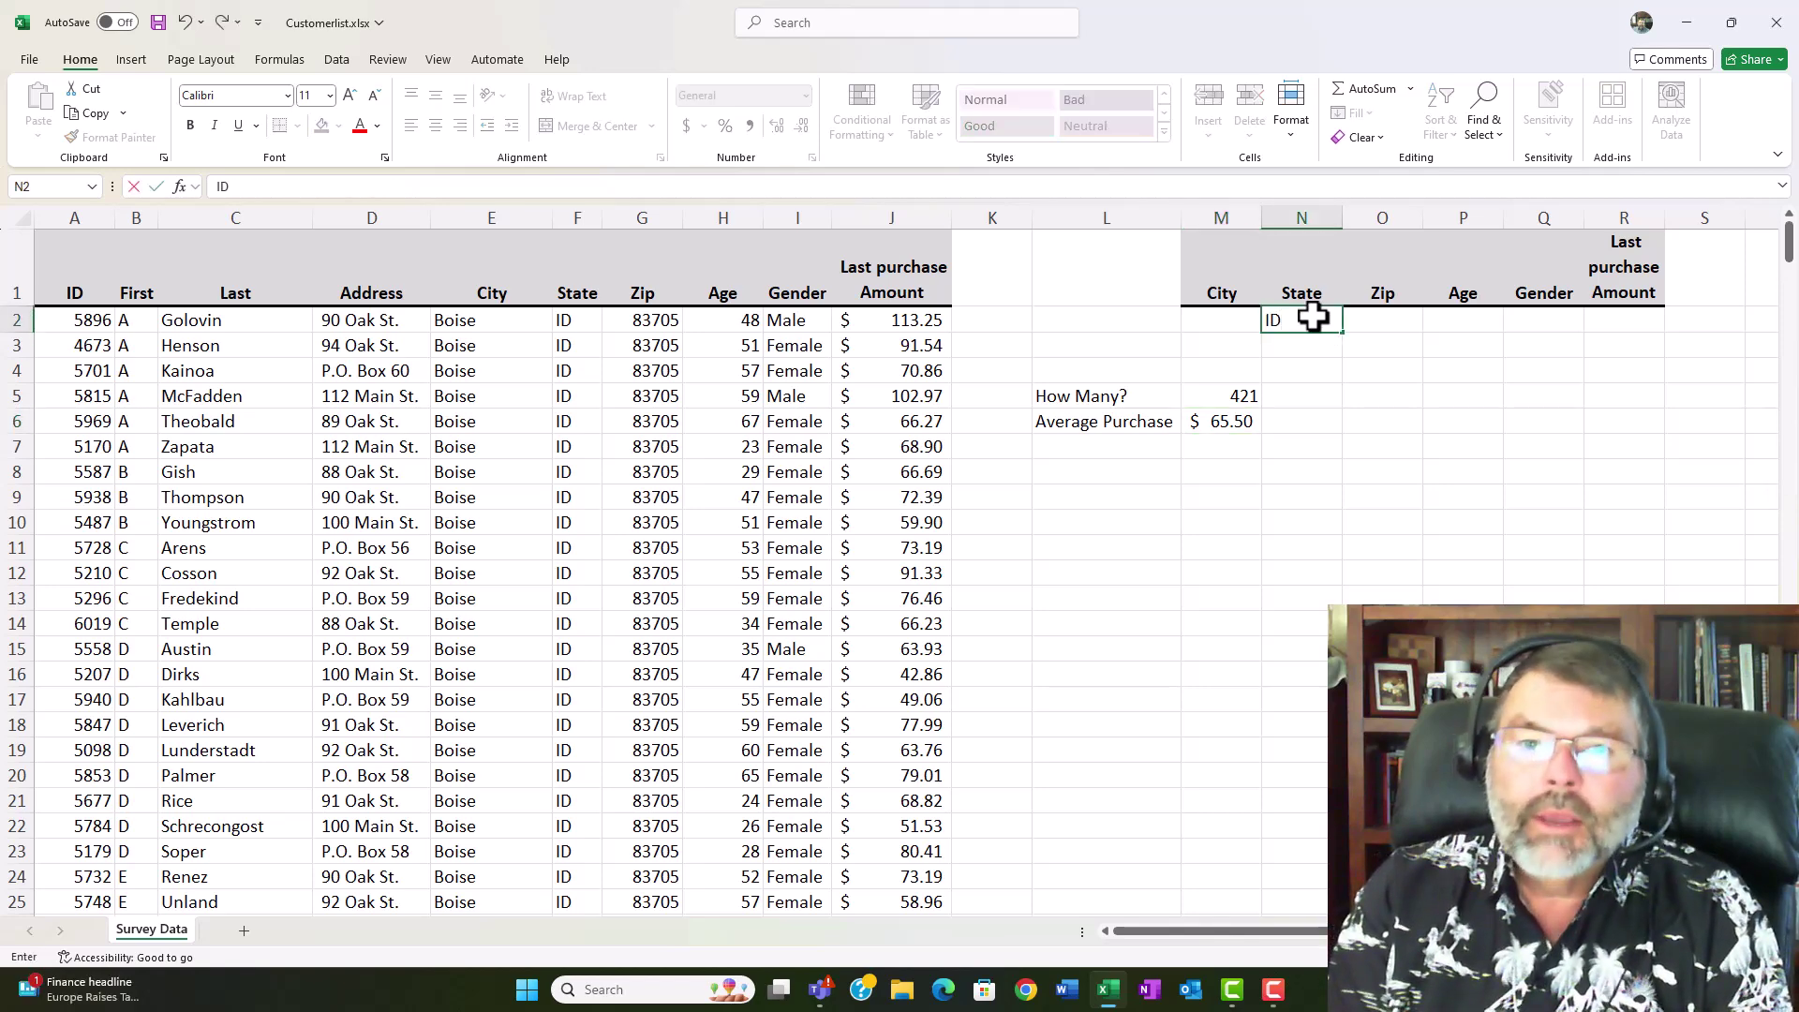
type("D")
key("Return")
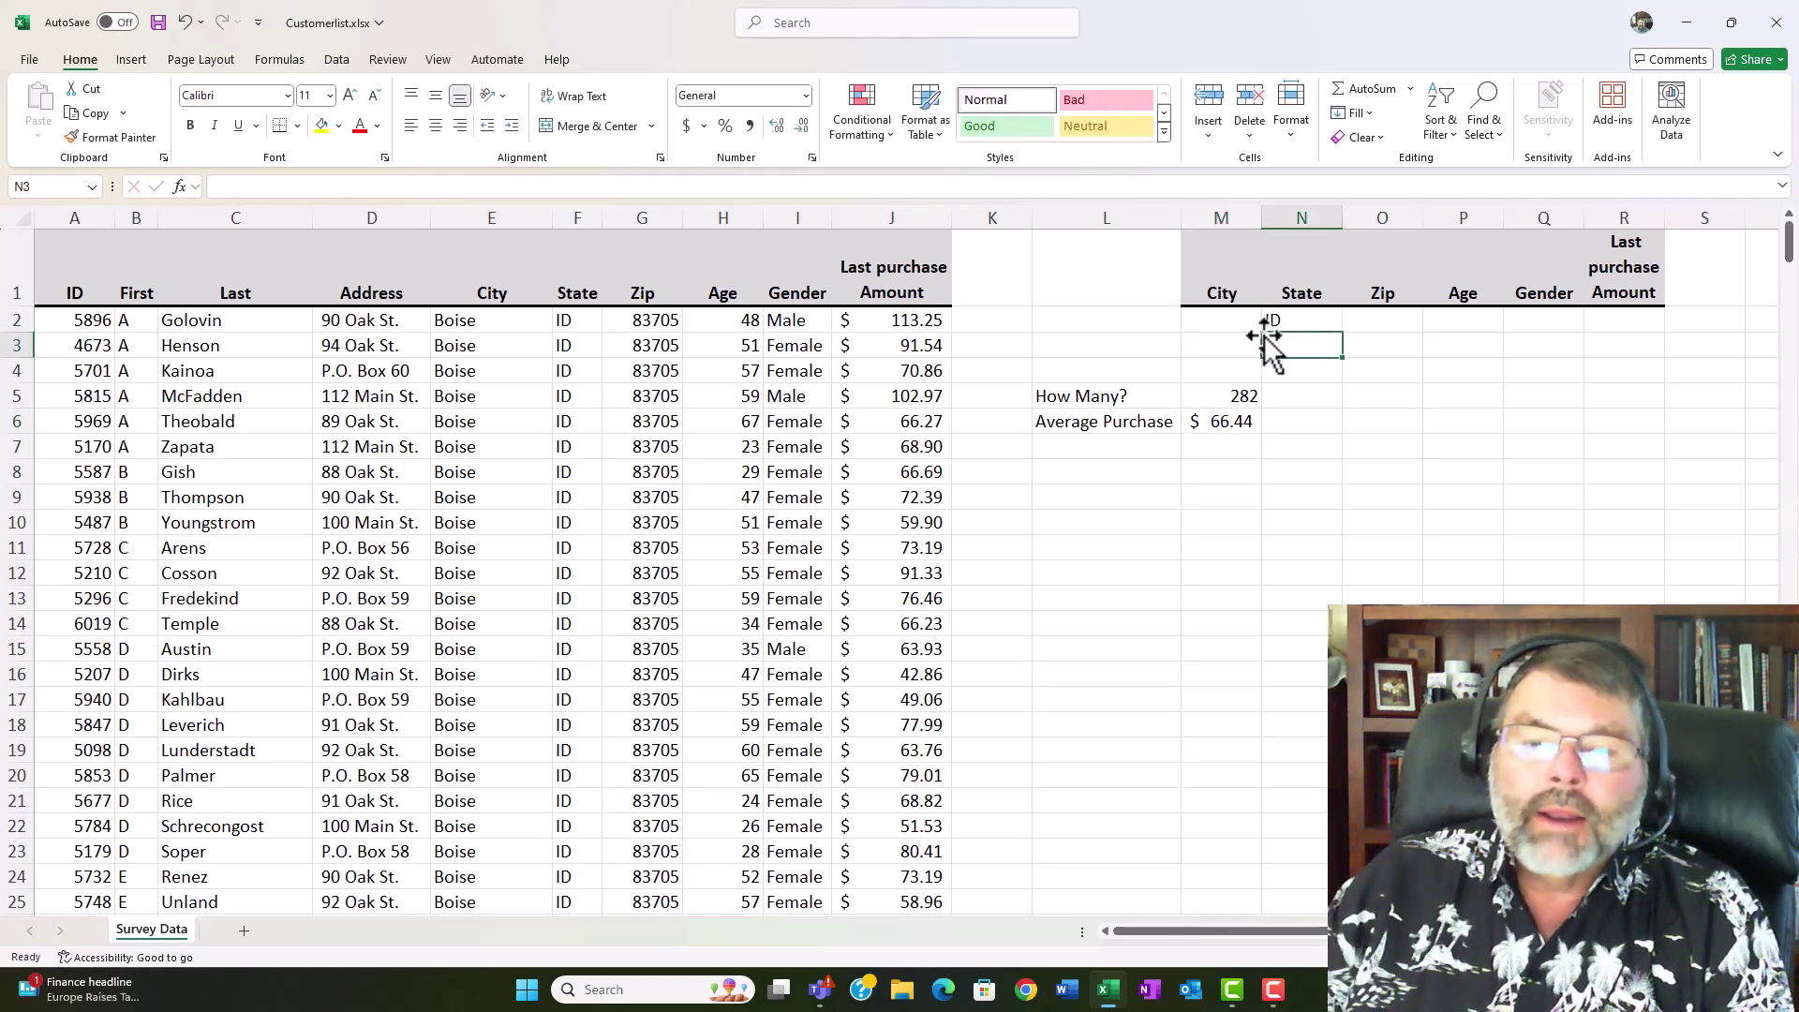
Set the Age criterion in P2 to >50, cutting the count to 134 and average to $ 65.15
left_click(1447, 320)
type(">")
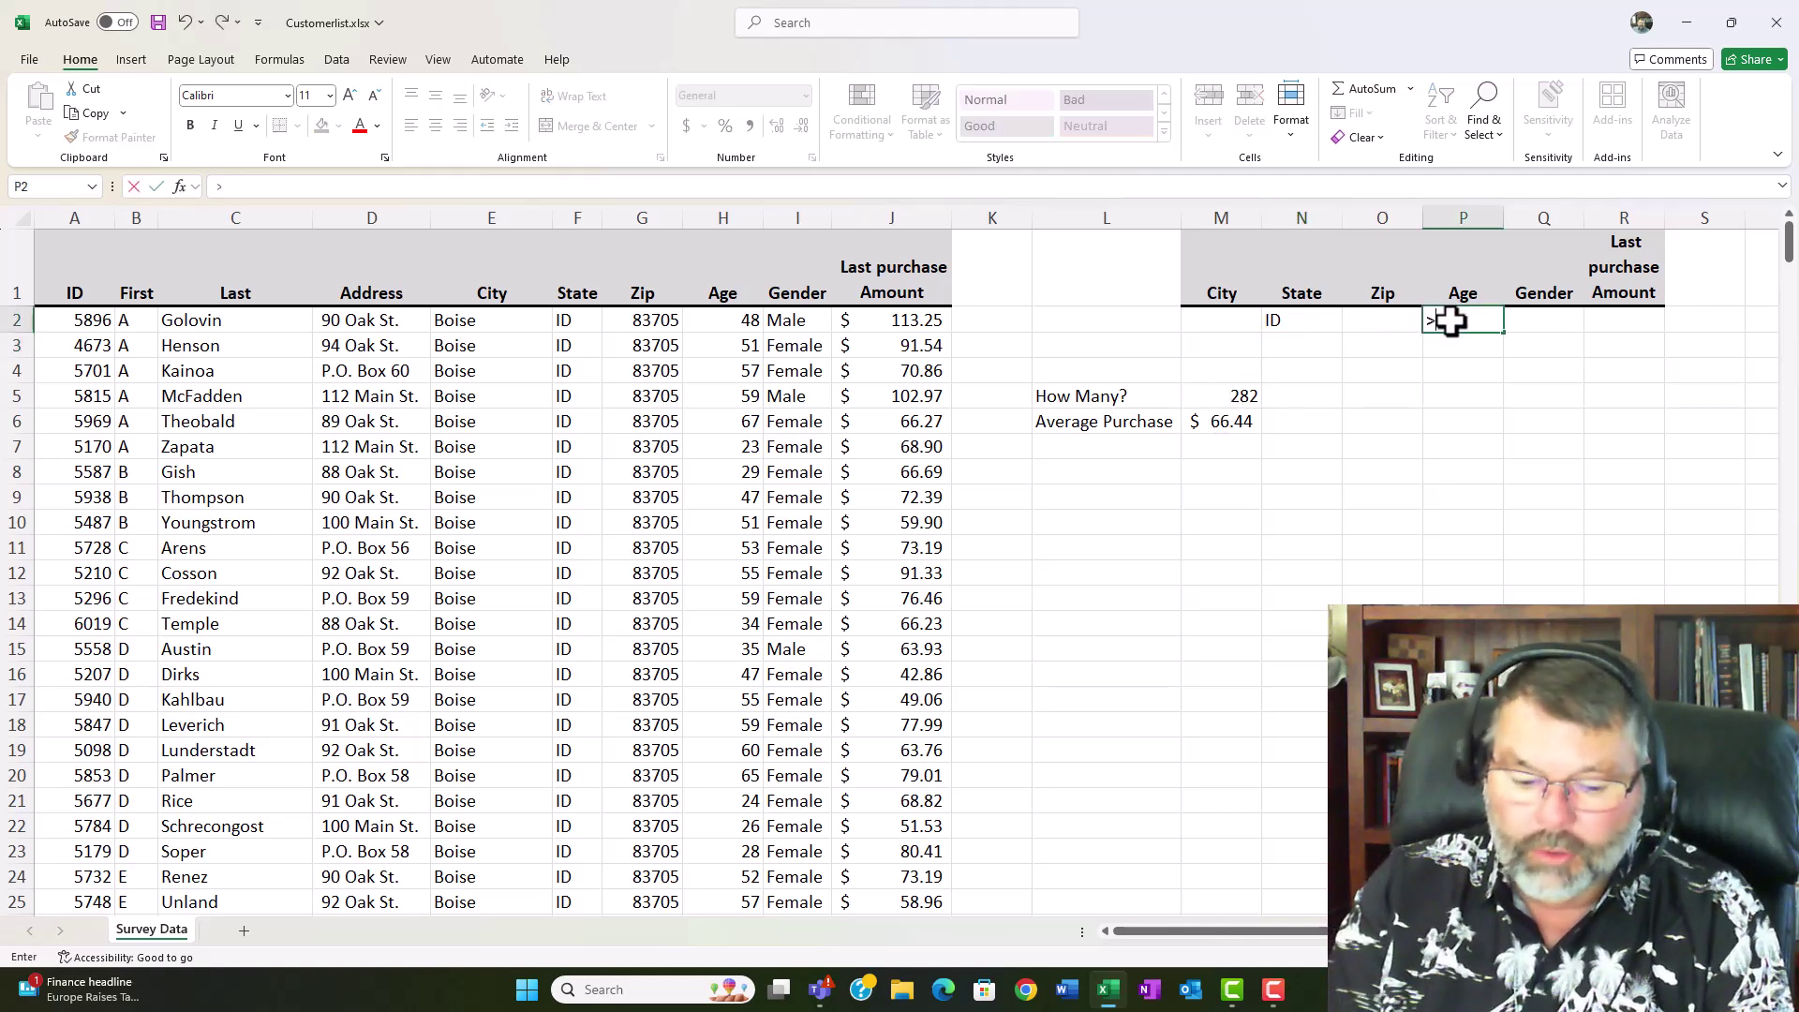
type("50")
key("Return")
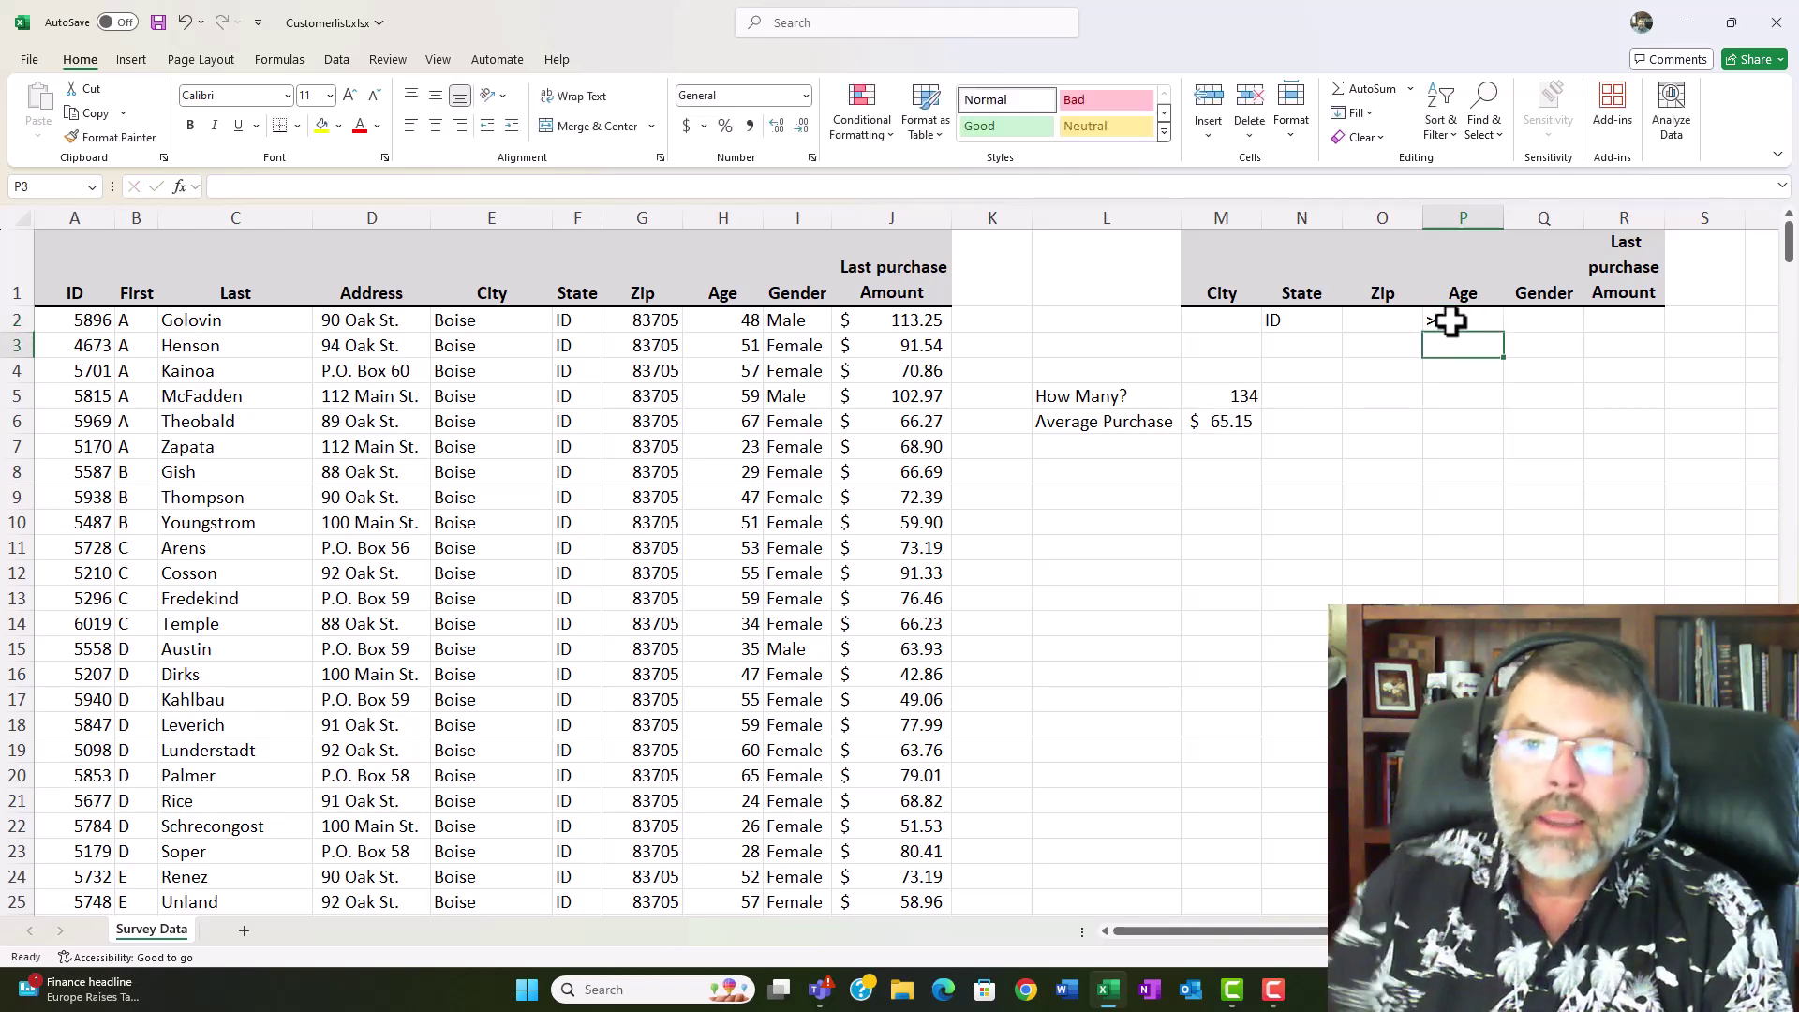
left_click(1219, 395)
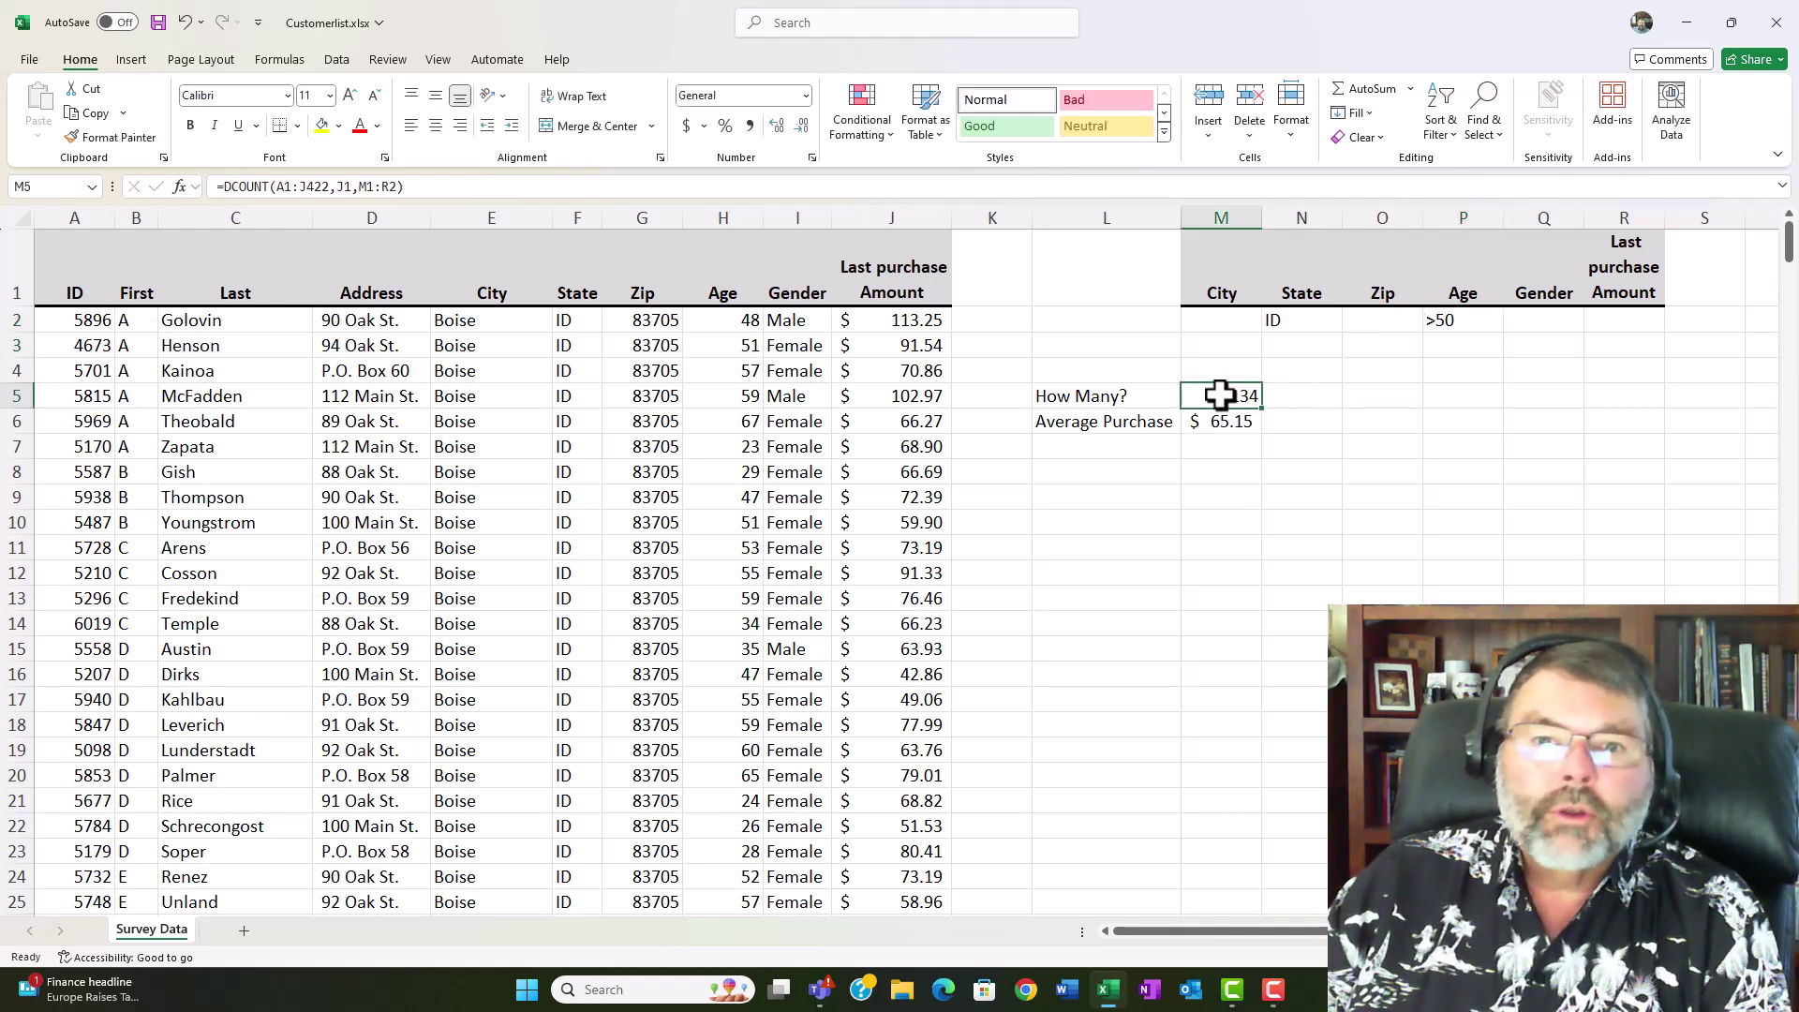
double_click(1218, 395)
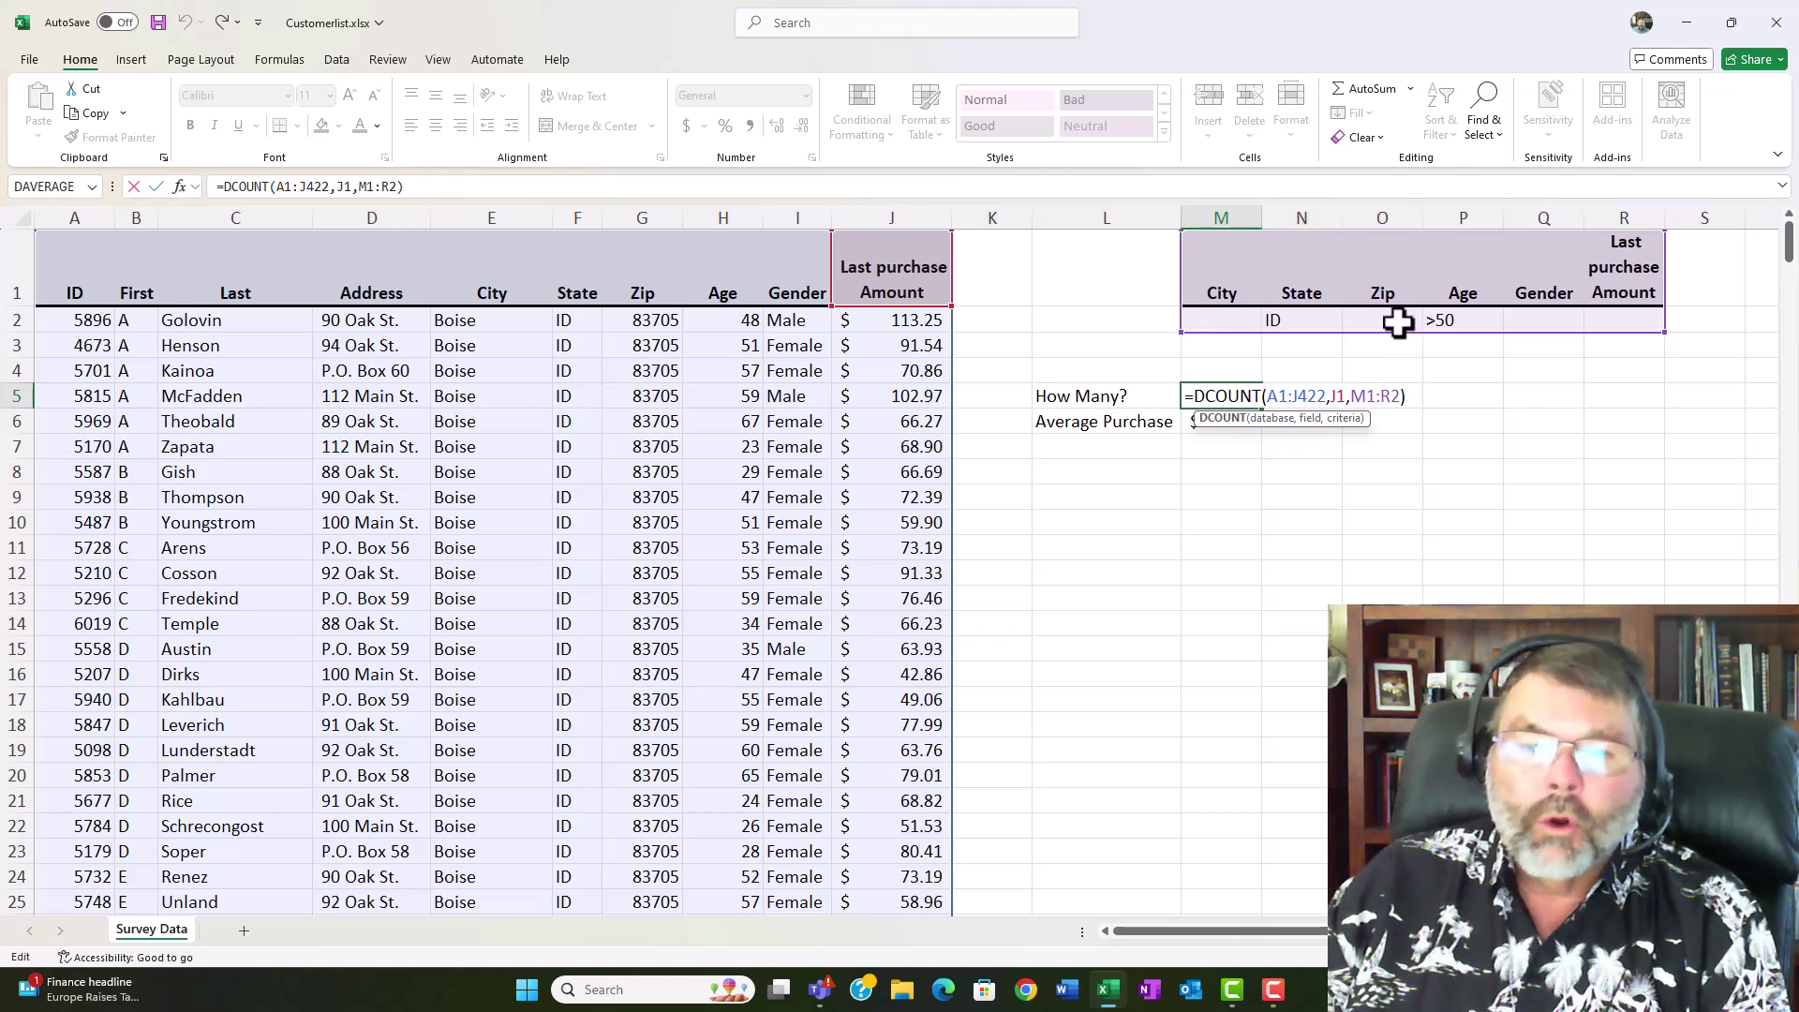
key("Return")
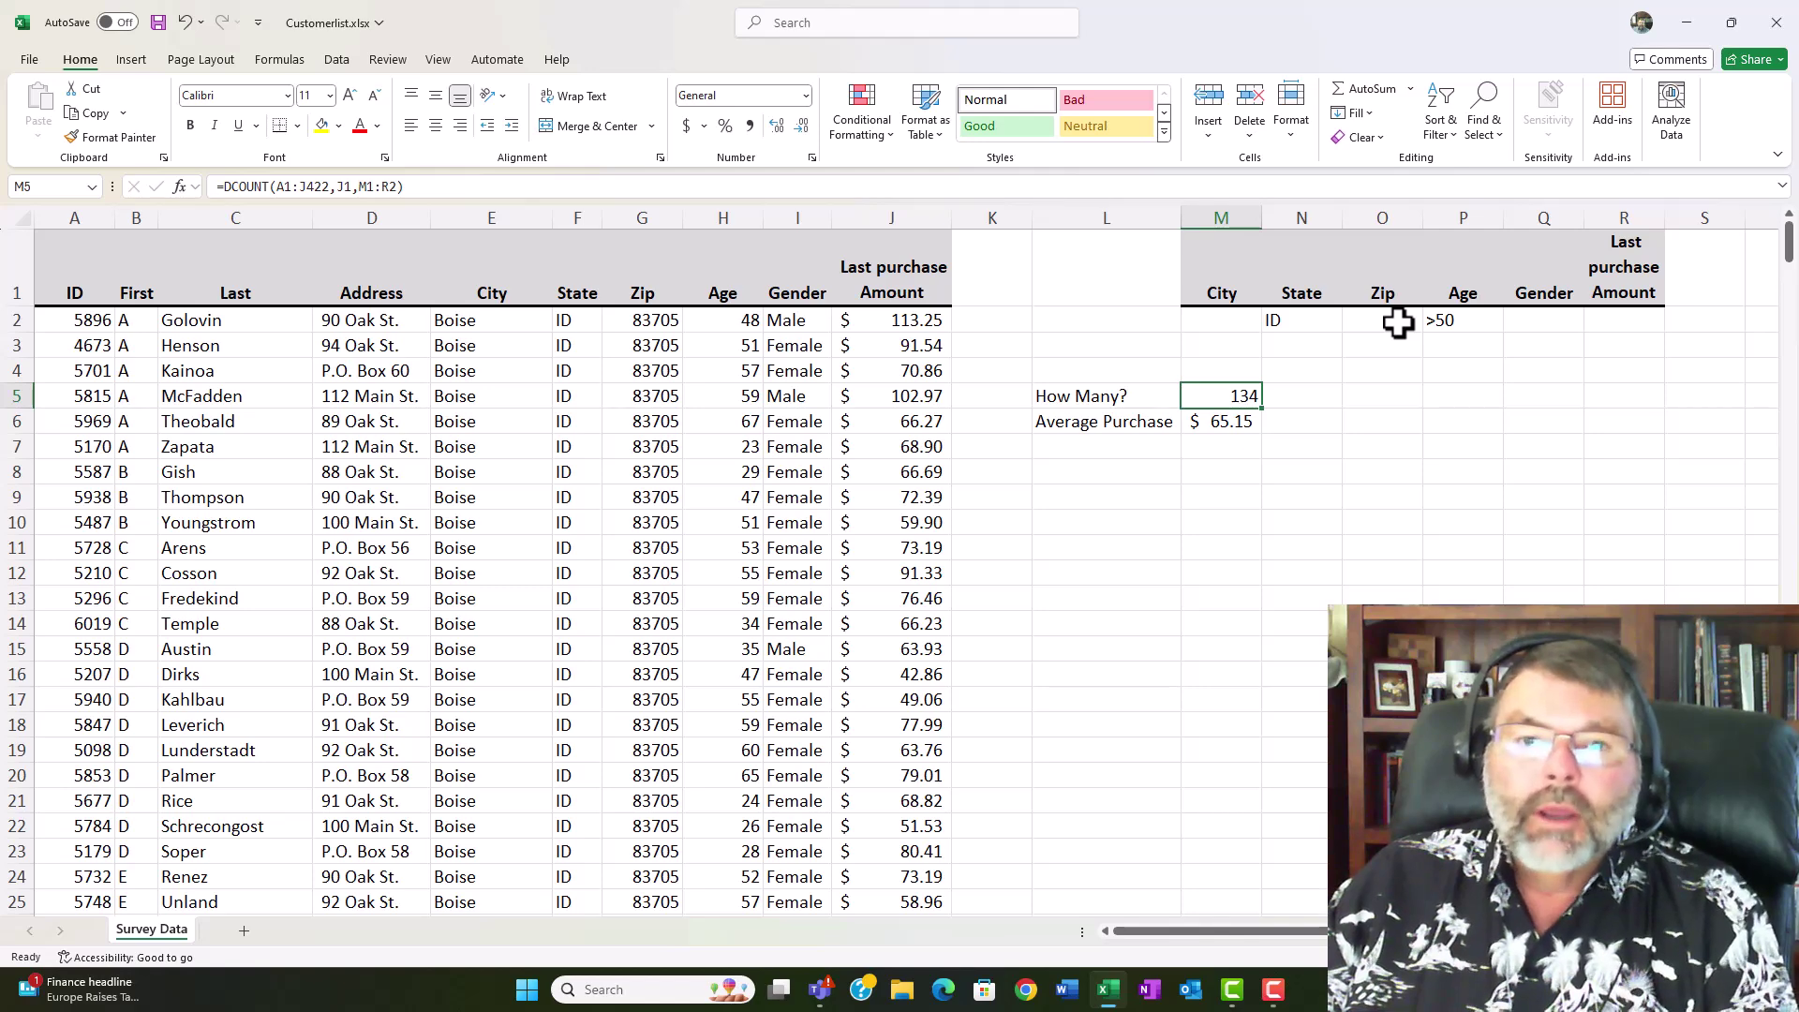